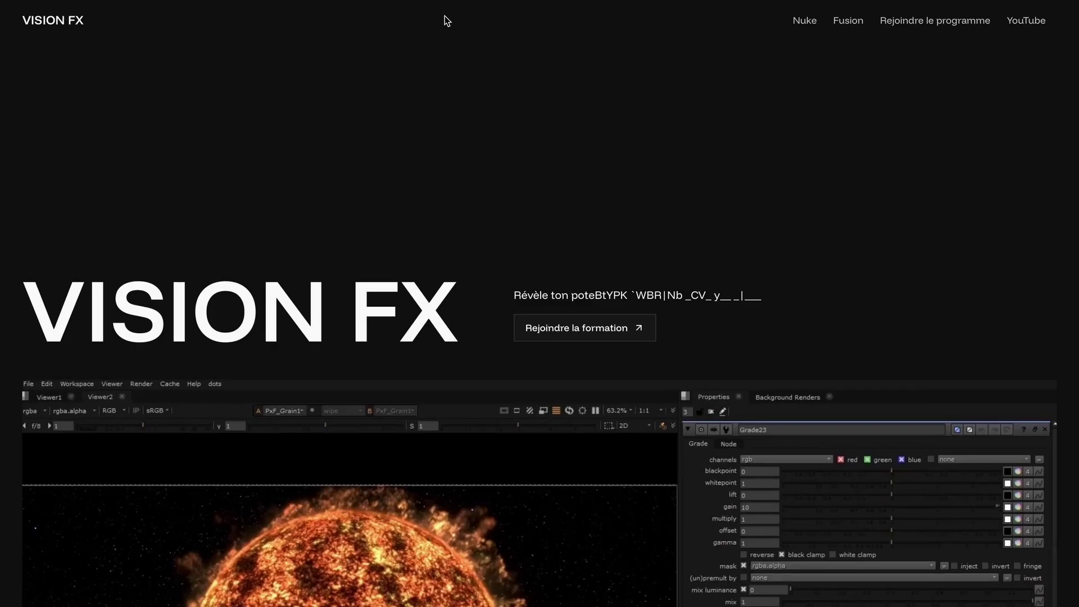
# Browse the VISION FX page down to its programme sign-up form, enter the e-mail address and submit it
pyautogui.scroll(-5, 444, 17)
pyautogui.scroll(-5, 444, 25)
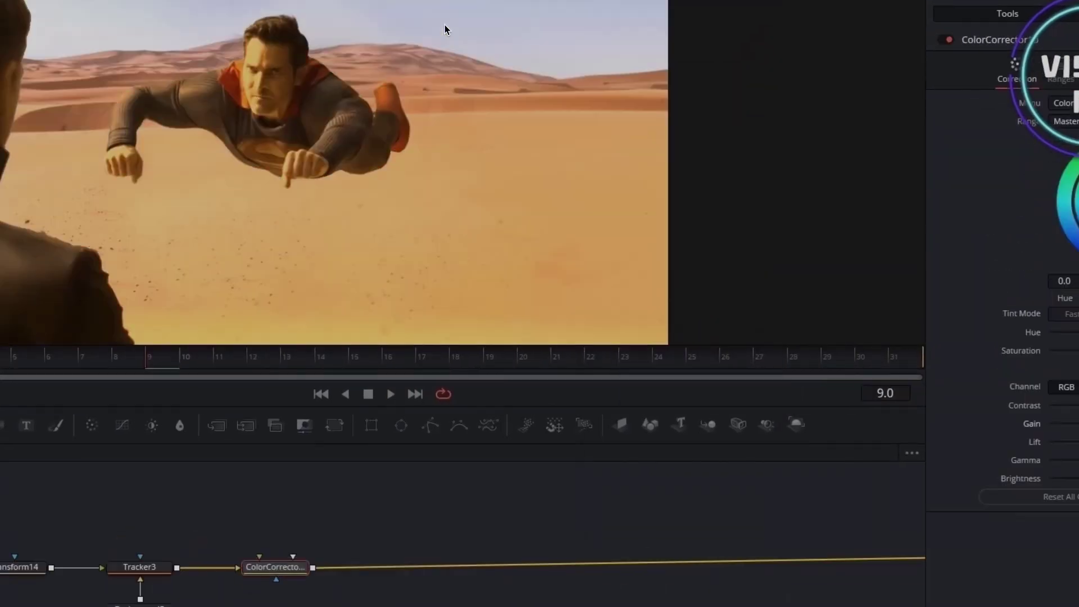
pyautogui.scroll(-5, 444, 25)
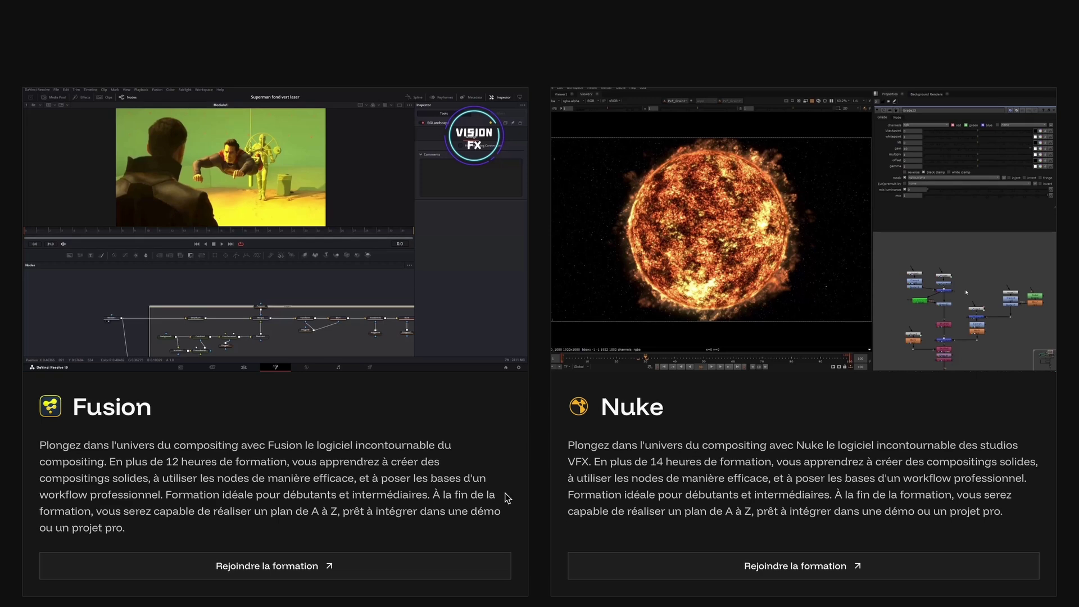
pyautogui.scroll(-10, 444, 568)
pyautogui.click(209, 569)
pyautogui.write('mettonmail.fr')
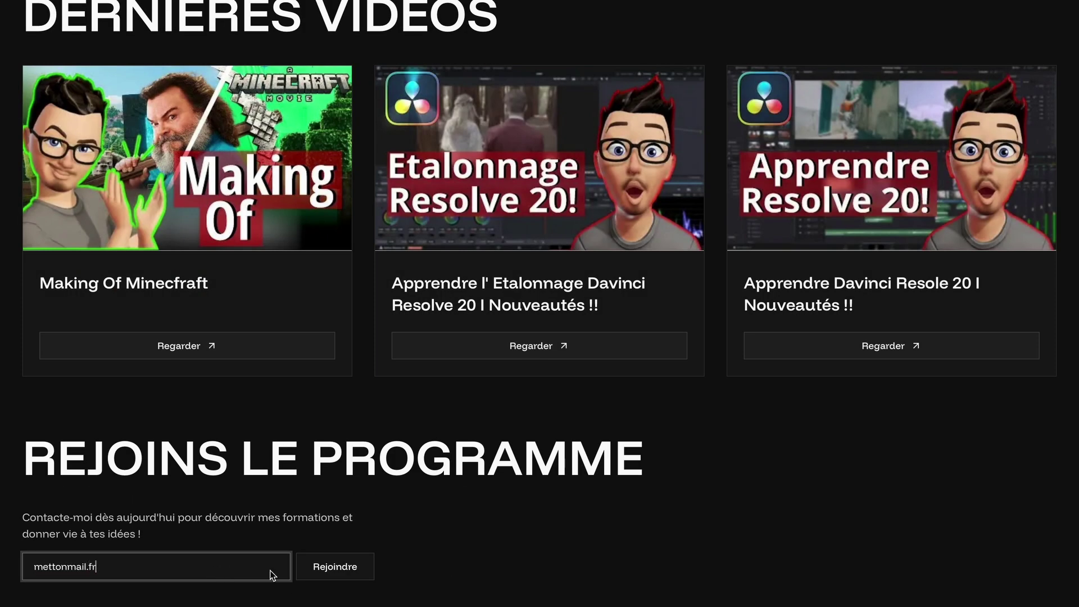
pyautogui.click(348, 568)
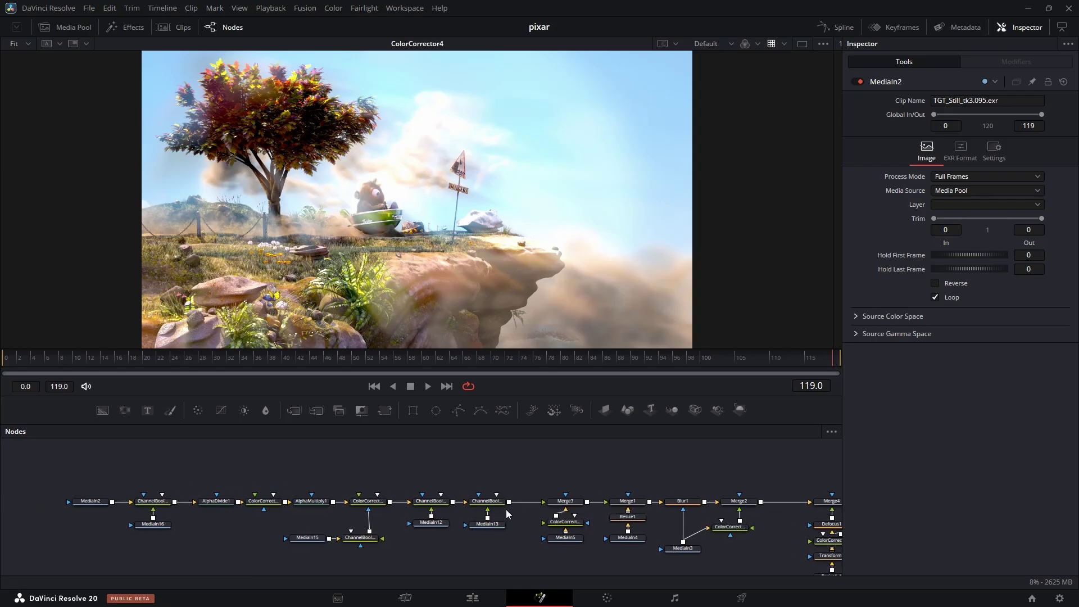
# View the MediaIn2_1, MediaIn16_1, MediaIn12_1 and MediaIn13_1 render passes one by one in the viewer, ending back on MediaIn2_1
pyautogui.moveTo(506, 509); pyautogui.dragTo(386, 483)
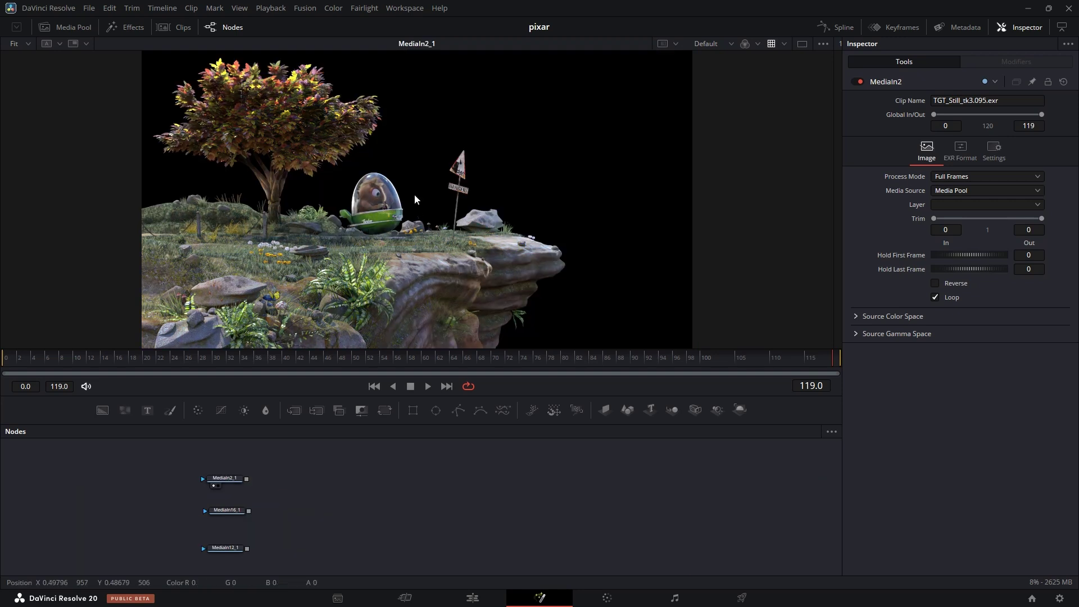
pyautogui.click(217, 518)
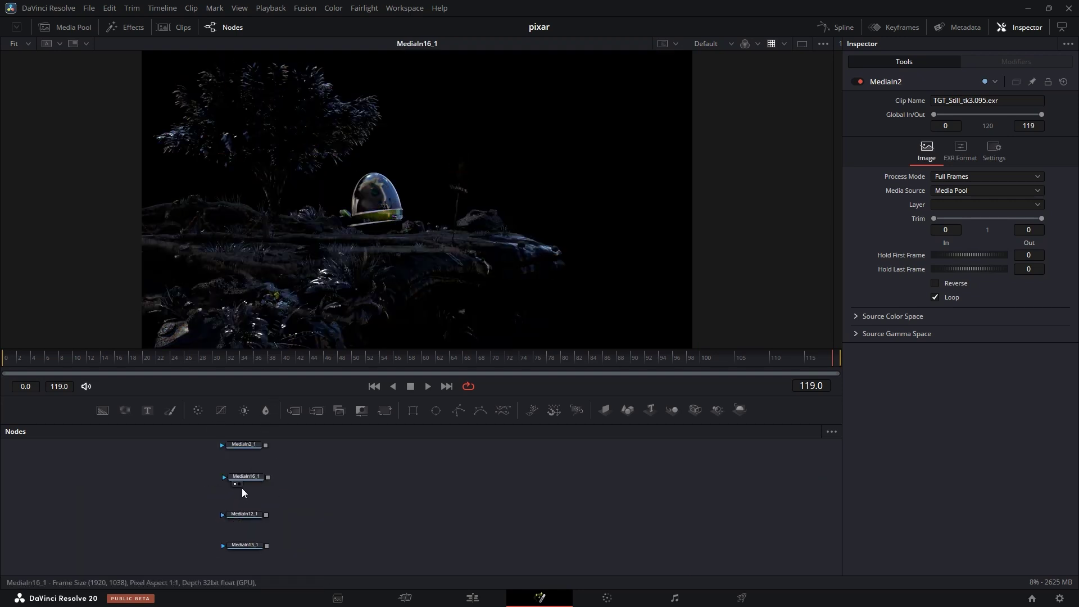
pyautogui.moveTo(246, 516); pyautogui.dragTo(315, 246)
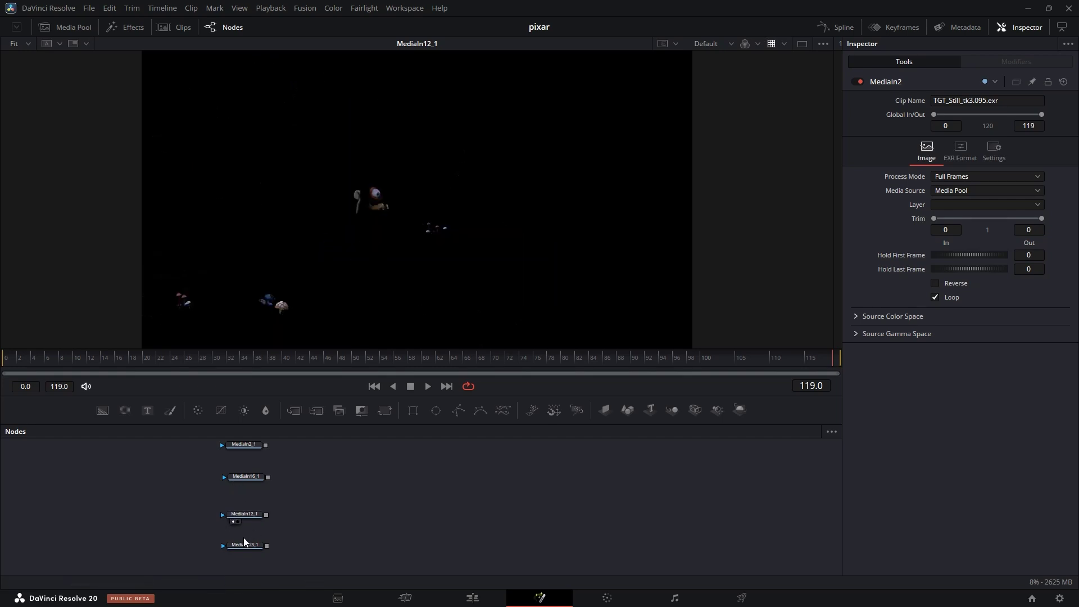
pyautogui.moveTo(244, 542); pyautogui.dragTo(282, 262)
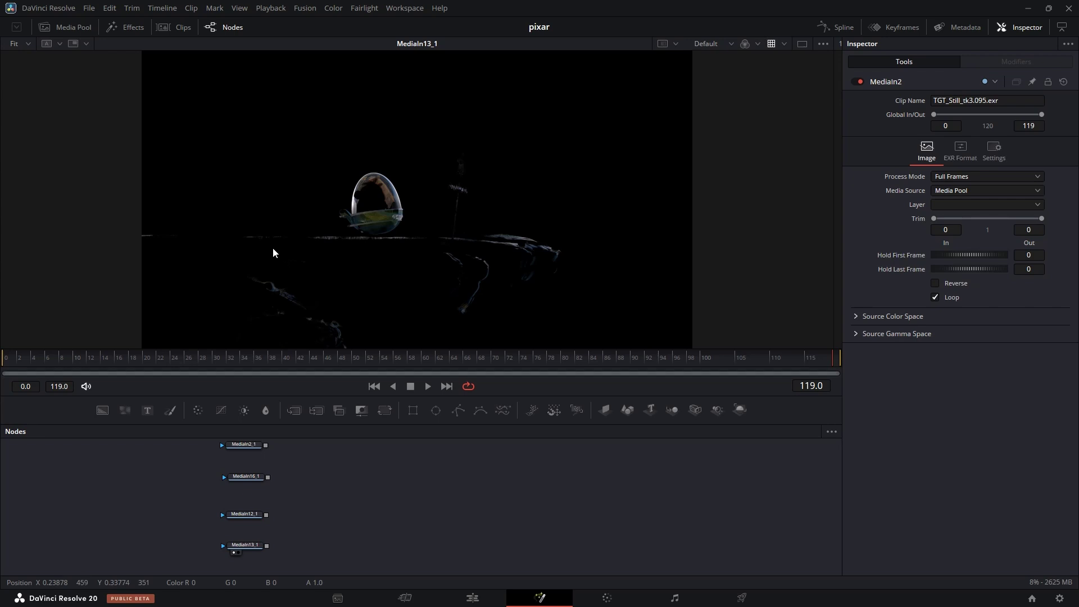
pyautogui.scroll(3, 292, 564)
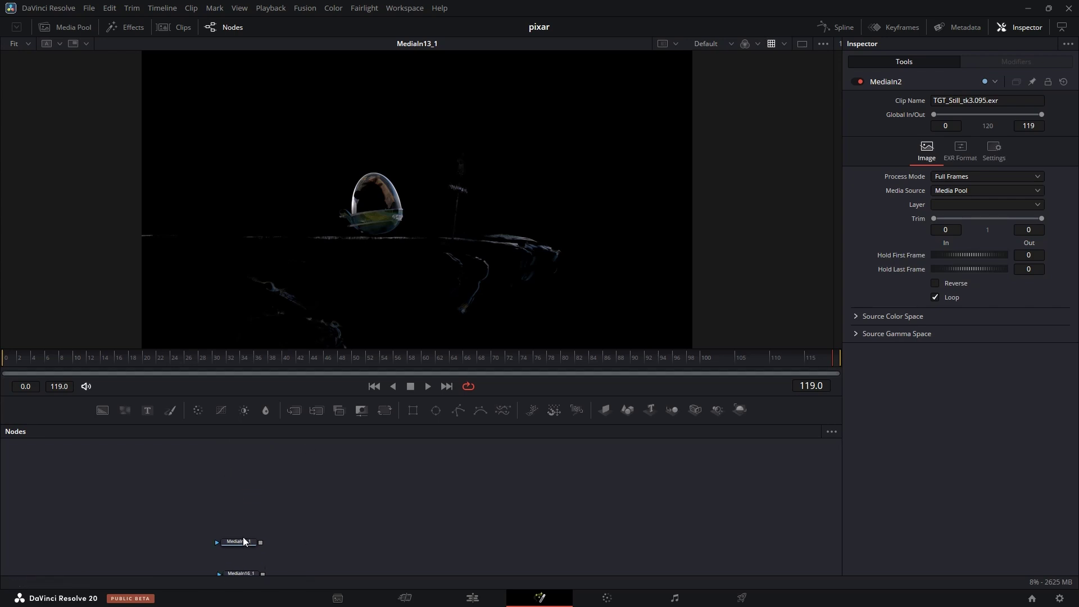
pyautogui.moveTo(243, 541); pyautogui.dragTo(424, 279)
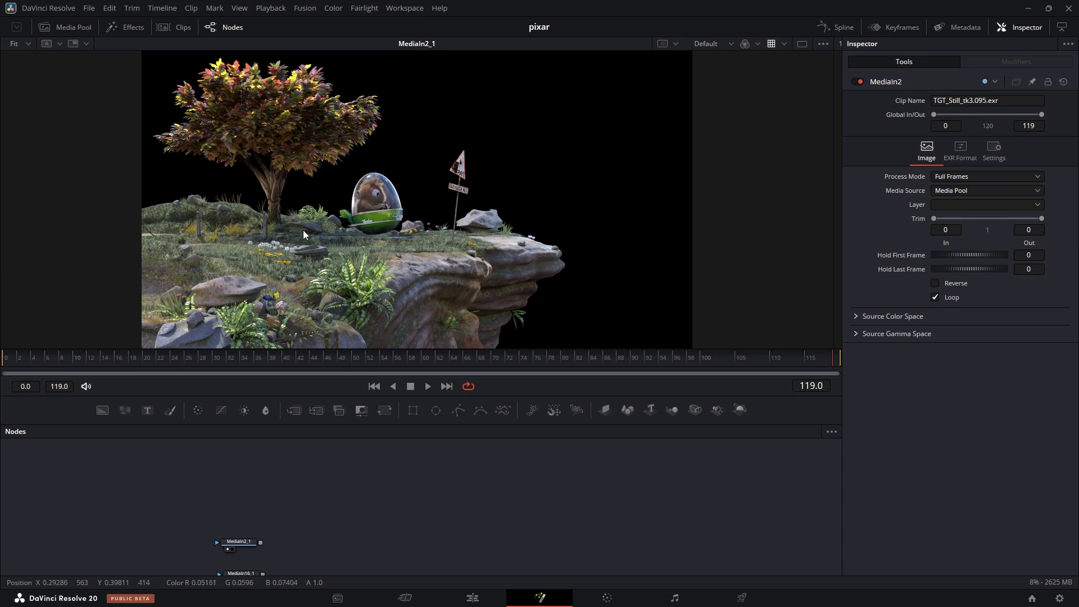
# Inspect the viewer's Gamut View LUT settings and compare MediaIn2_1 with the viewer LUT off and on
pyautogui.click(784, 44)
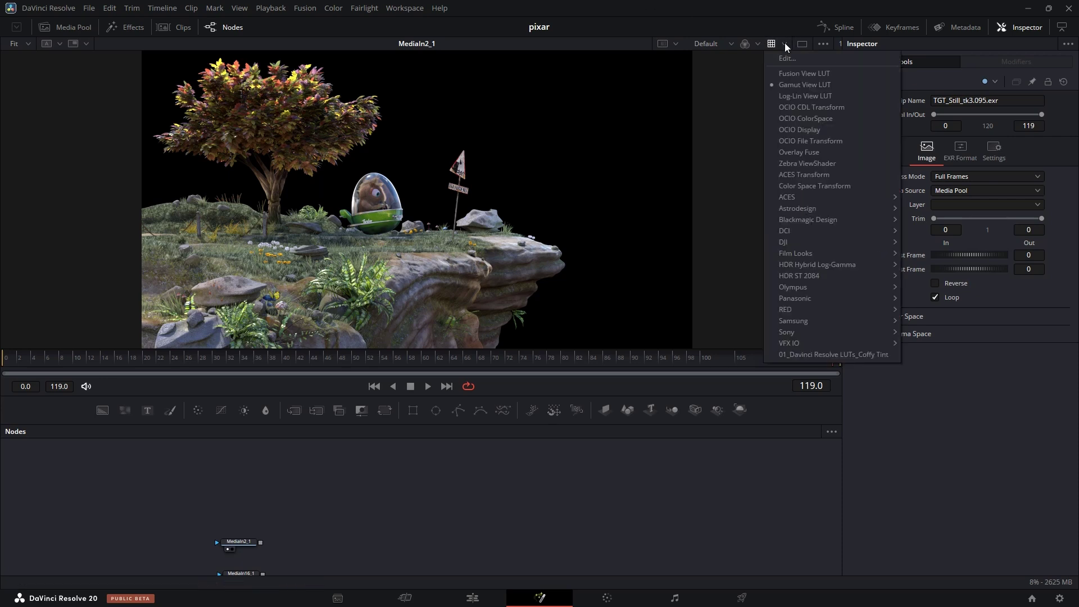
pyautogui.click(788, 57)
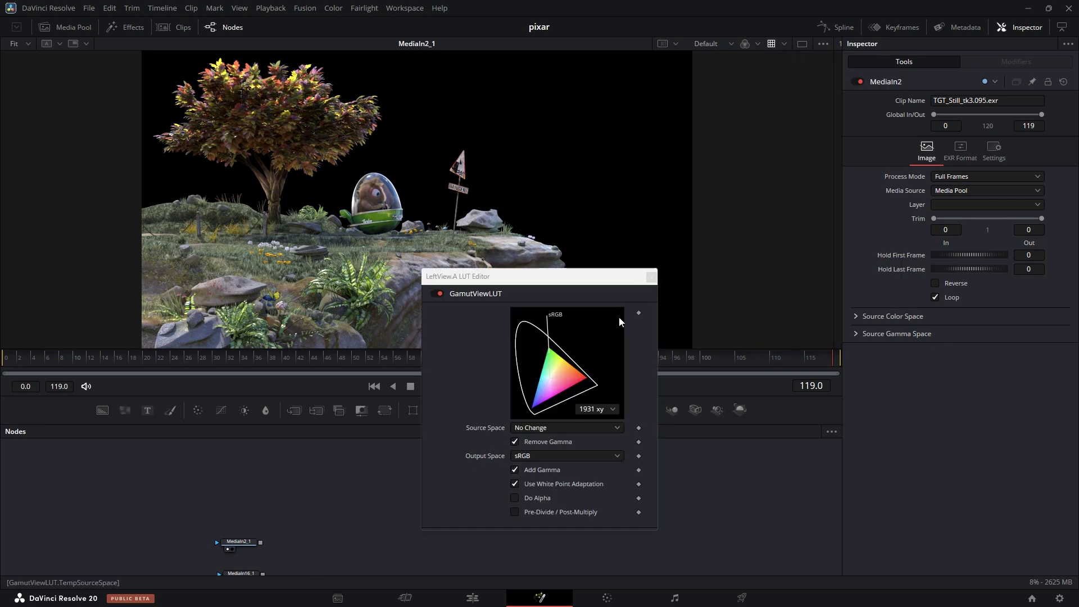
pyautogui.click(651, 277)
pyautogui.click(771, 42)
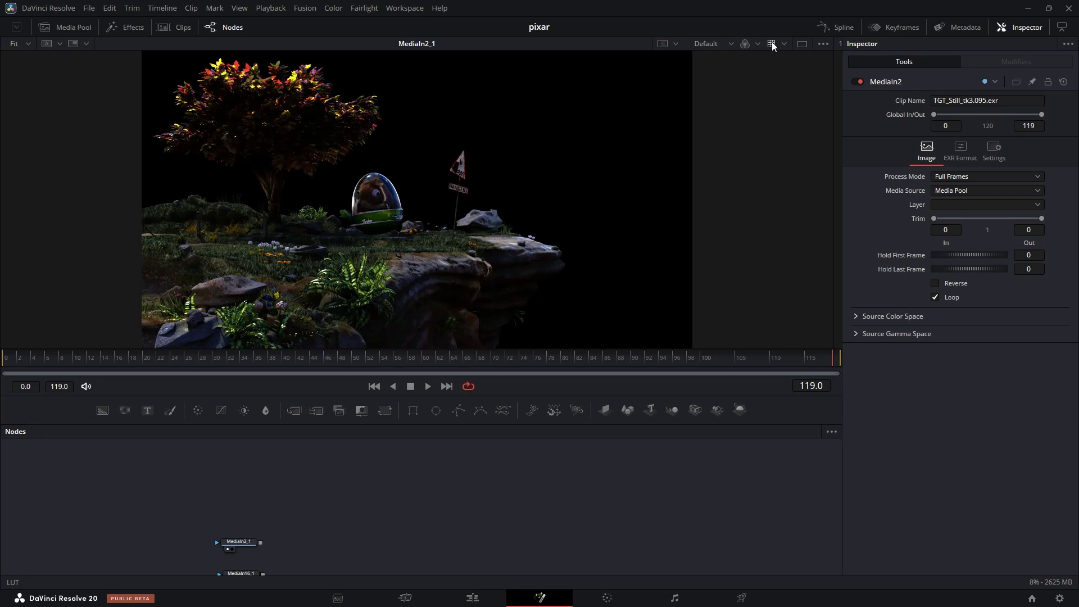
pyautogui.click(771, 42)
pyautogui.click(773, 42)
pyautogui.click(773, 42)
pyautogui.click(773, 42)
pyautogui.click(773, 42)
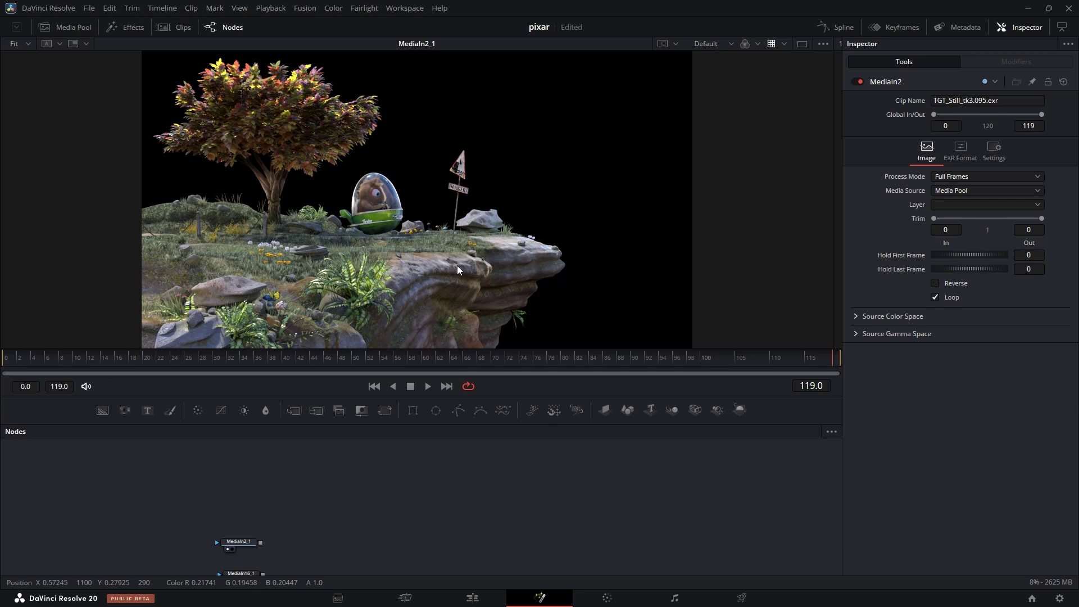
# Display the MediaIn16_1 pass, add a Channel Booleans node beside MediaIn2_1 and set its operation to Add
pyautogui.moveTo(265, 524); pyautogui.dragTo(289, 476)
pyautogui.press('1')
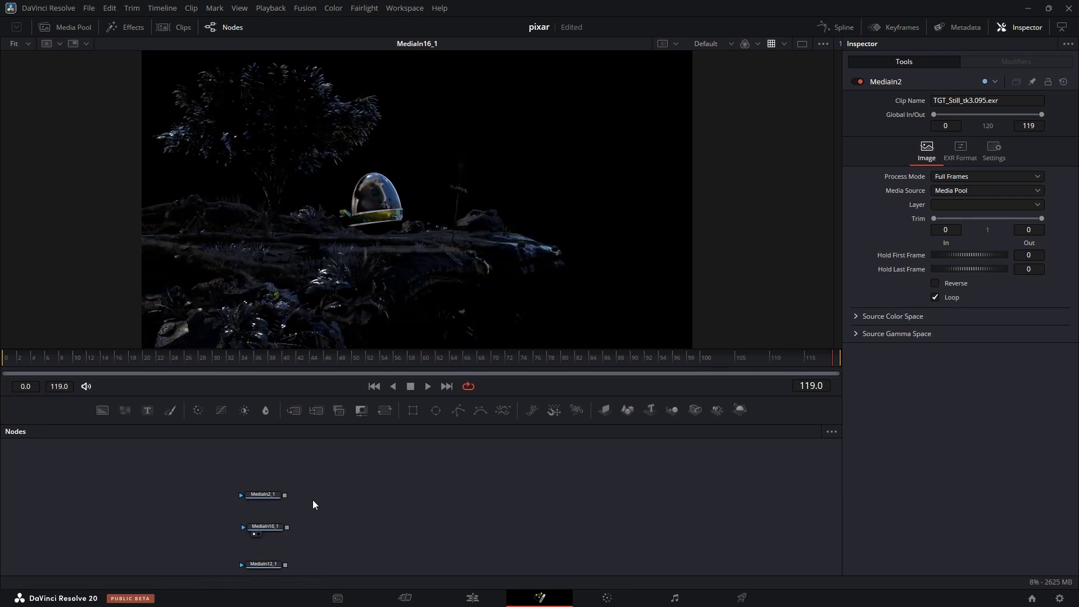
pyautogui.hotkey('shift', 'space')
pyautogui.write('chan')
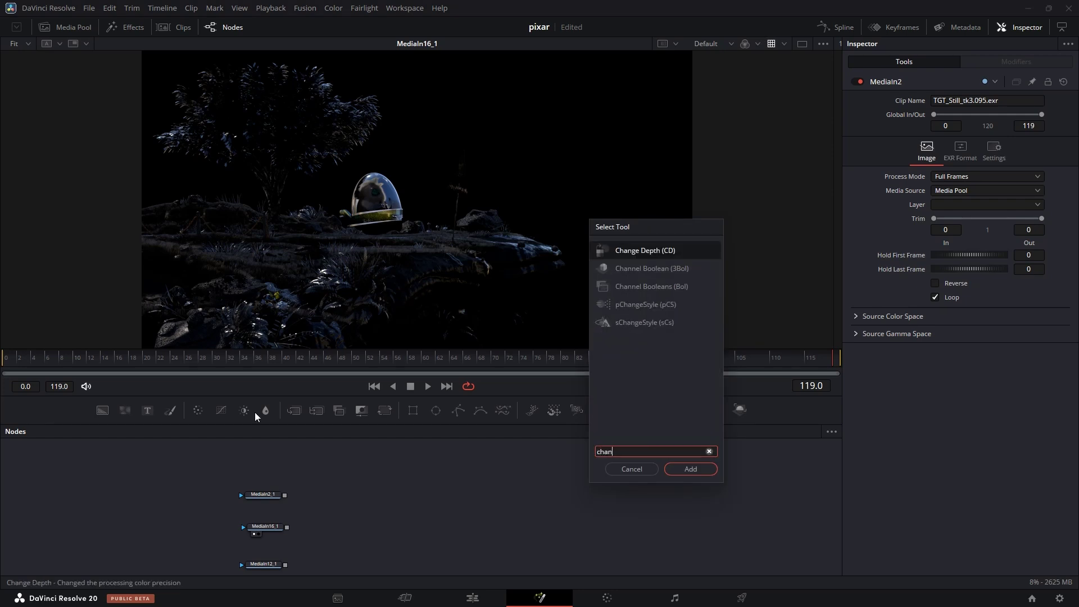
pyautogui.click(646, 291)
pyautogui.click(686, 468)
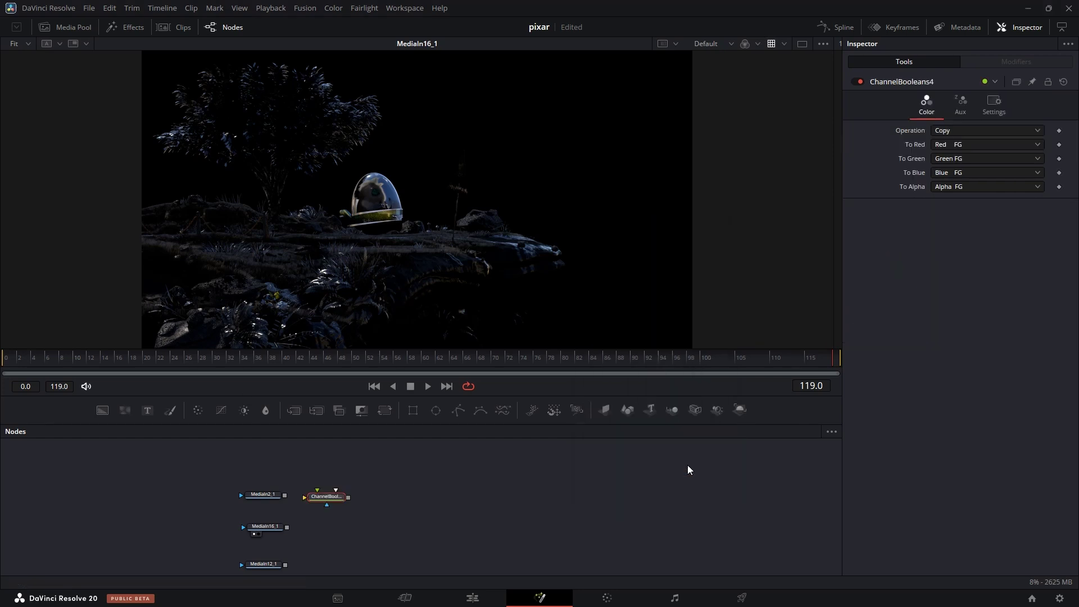
pyautogui.click(959, 130)
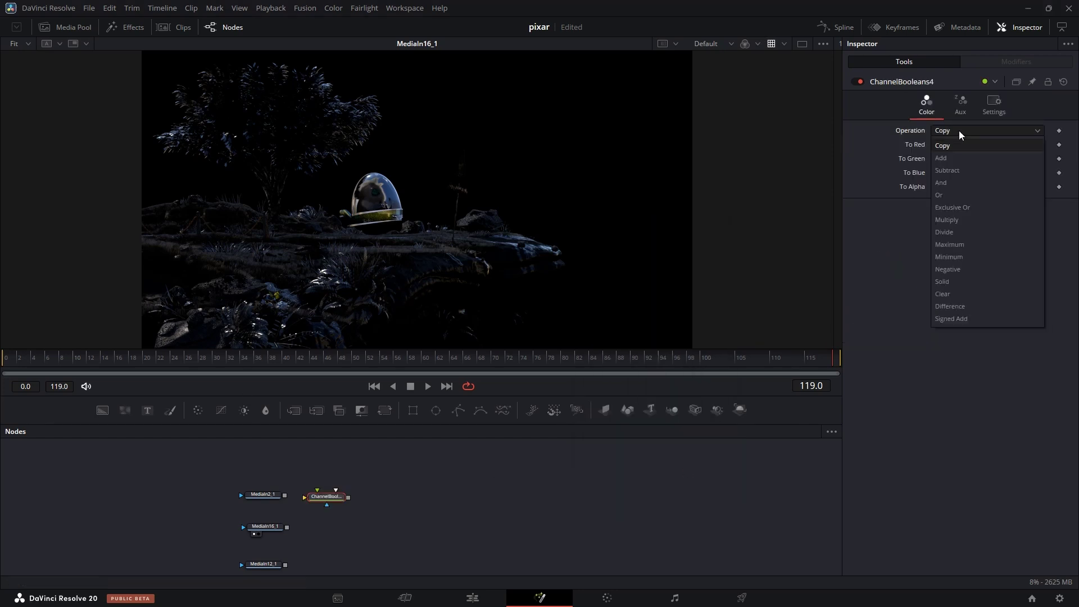
pyautogui.click(936, 159)
# Connect MediaIn2_1 as background and MediaIn16_1 as foreground of the Channel Booleans node, and compare its output with MediaIn2_1
pyautogui.moveTo(285, 494); pyautogui.dragTo(328, 500)
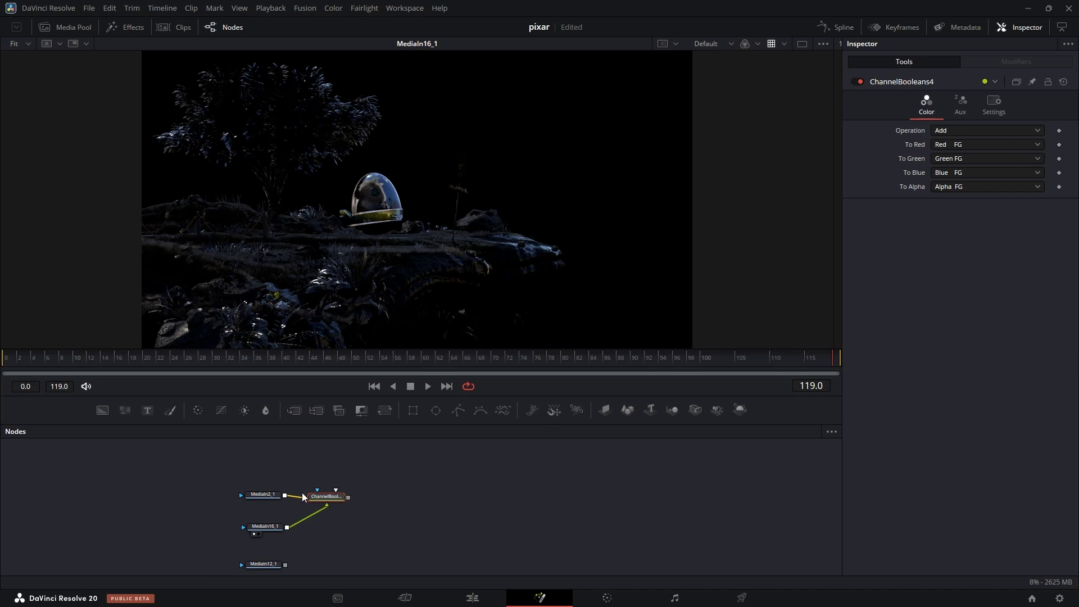
pyautogui.moveTo(334, 498); pyautogui.dragTo(393, 208)
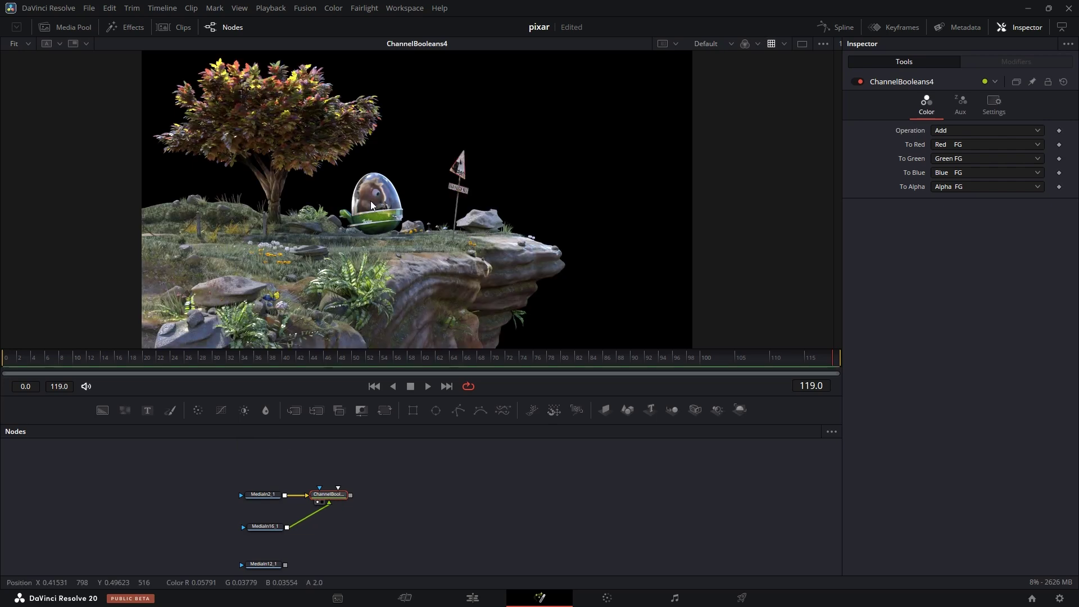
pyautogui.moveTo(262, 494); pyautogui.dragTo(368, 236)
pyautogui.moveTo(334, 495); pyautogui.dragTo(334, 219)
# Examine the alpha channels of the Channel Booleans output, MediaIn2_1 and MediaIn16_1 in the viewer
pyautogui.press('a')
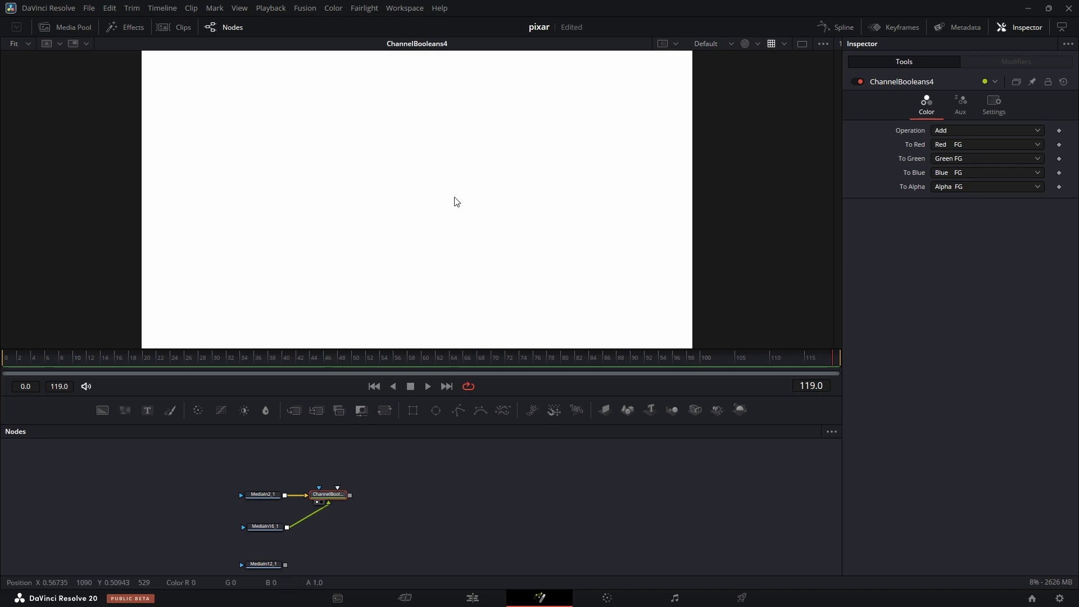
pyautogui.press('a')
pyautogui.press('a')
pyautogui.press('a')
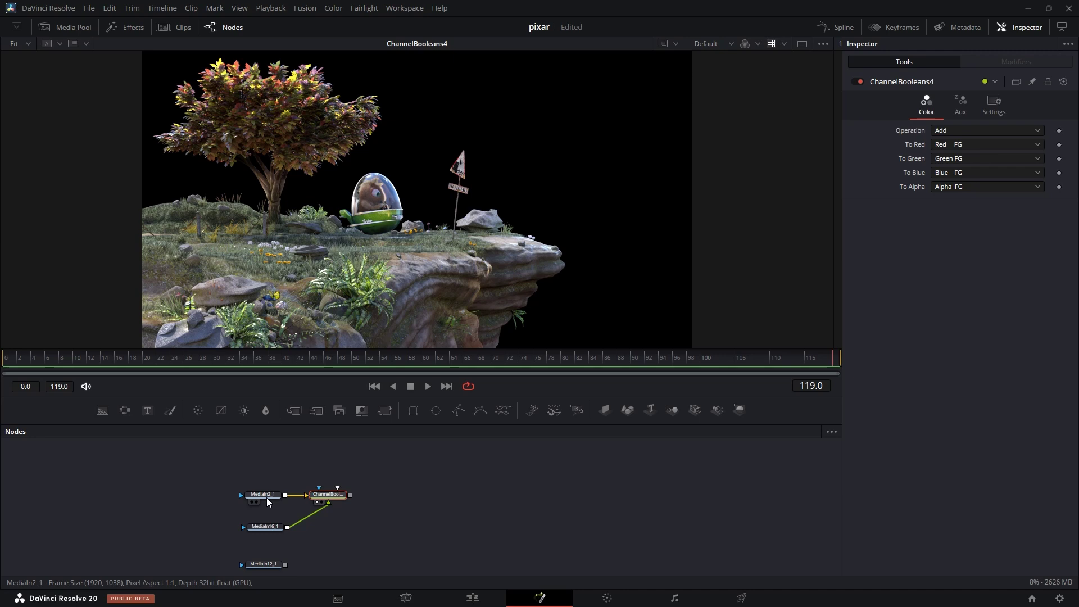
pyautogui.moveTo(266, 498); pyautogui.dragTo(419, 177)
pyautogui.press('a')
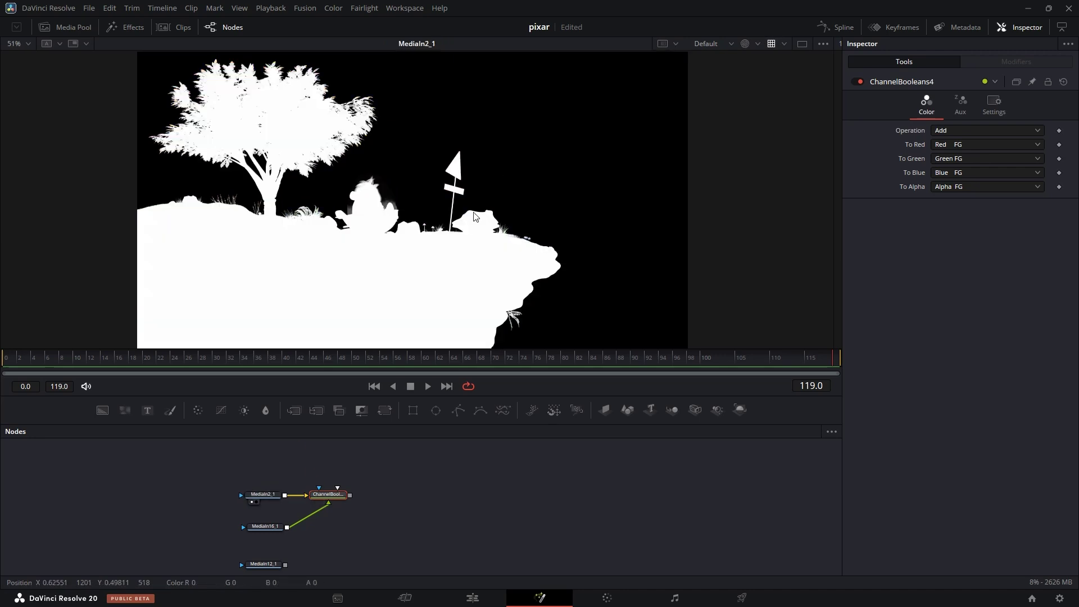
pyautogui.press('a')
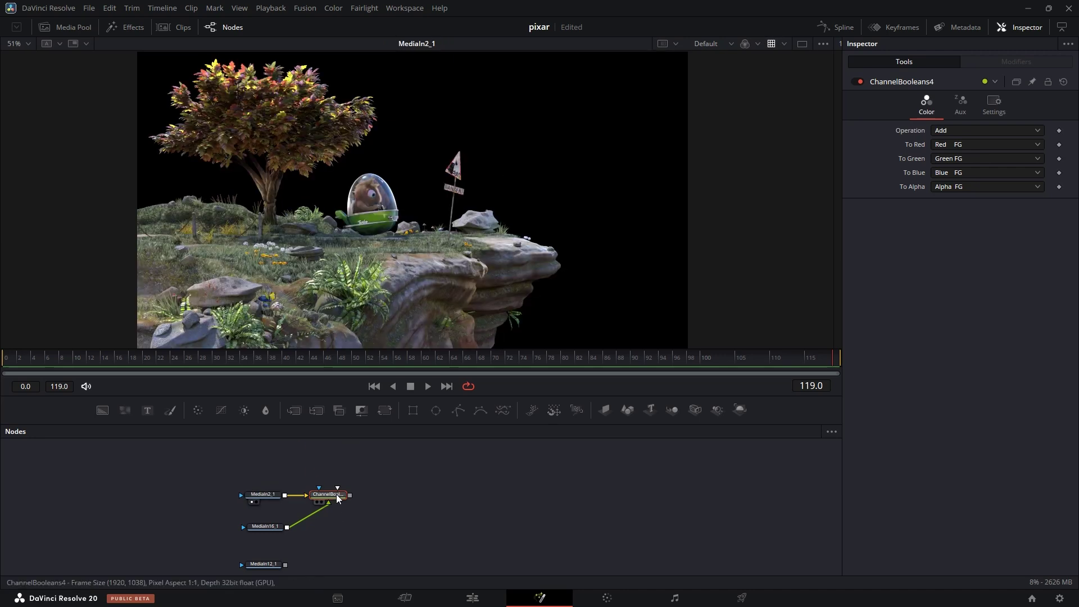
pyautogui.moveTo(359, 403); pyautogui.dragTo(340, 201)
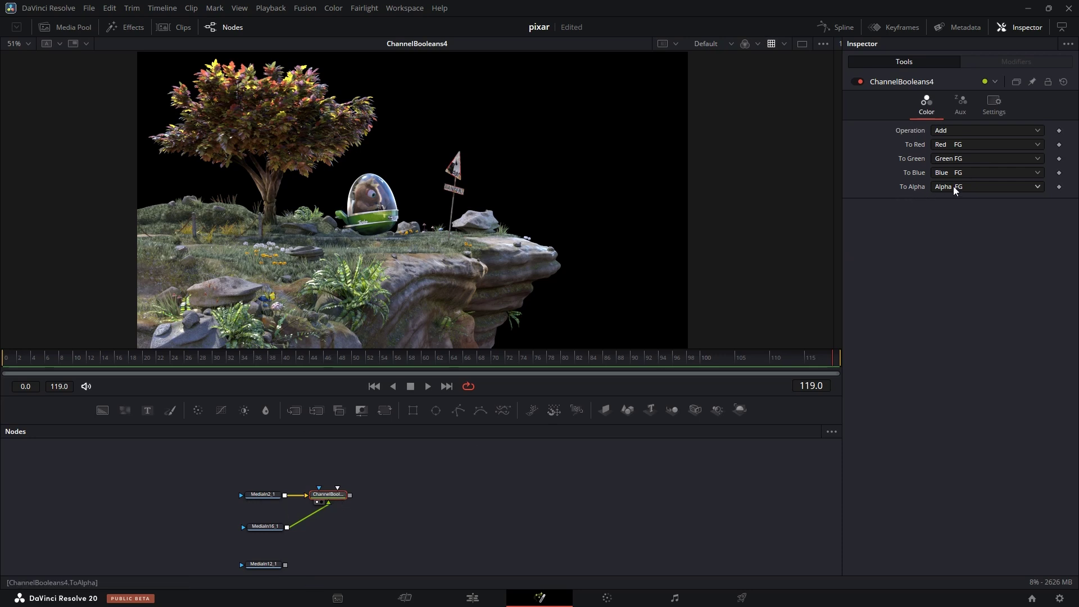
pyautogui.moveTo(264, 526); pyautogui.dragTo(346, 209)
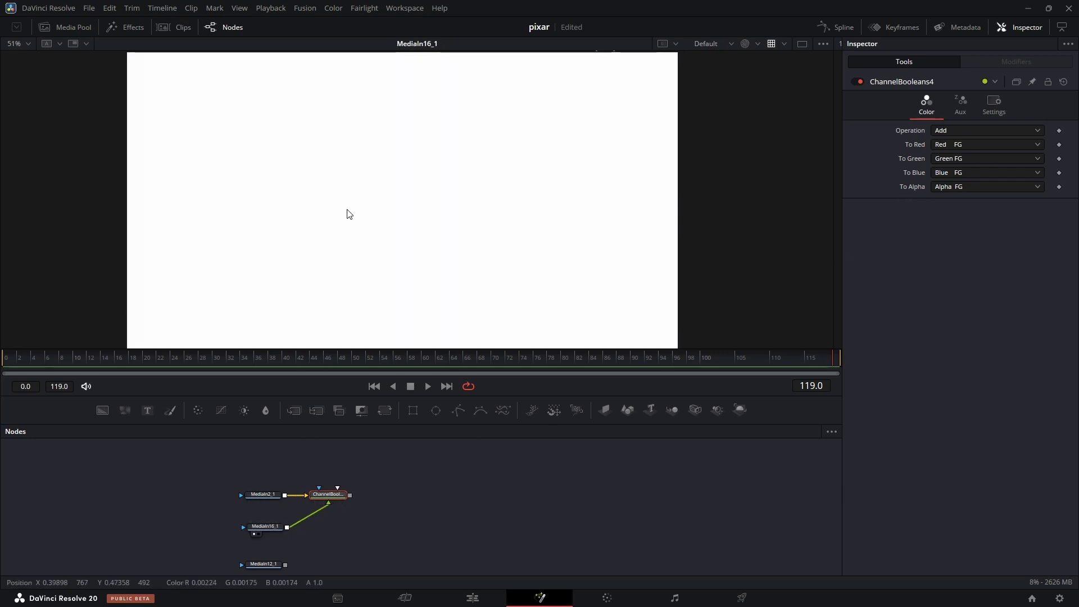
pyautogui.press('1')
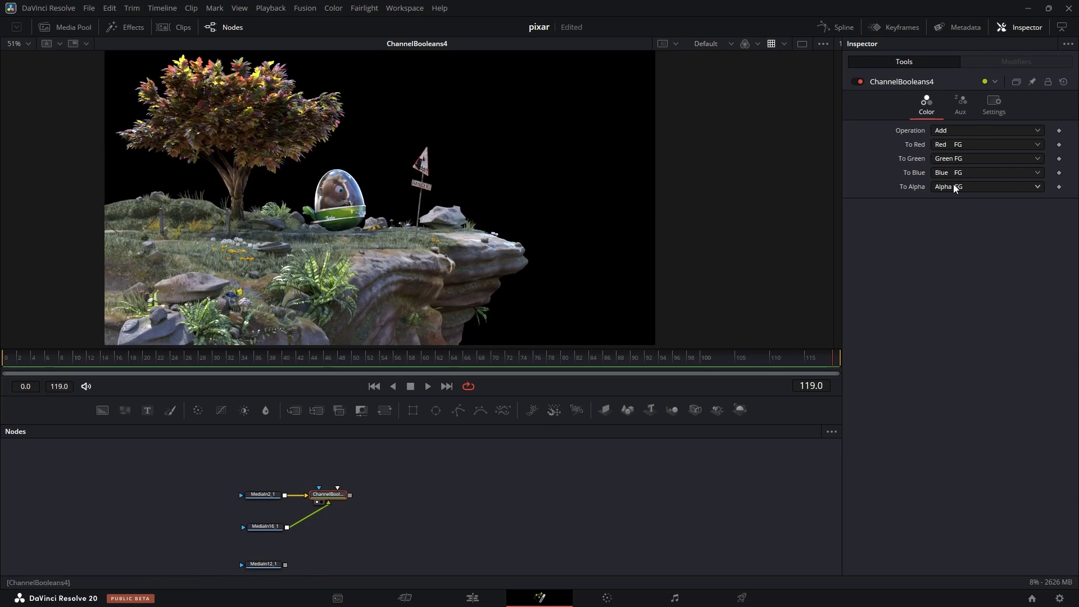
# Set the Channel Booleans node's To Alpha option to Do Nothing and compare its result with MediaIn2_1
pyautogui.click(954, 188)
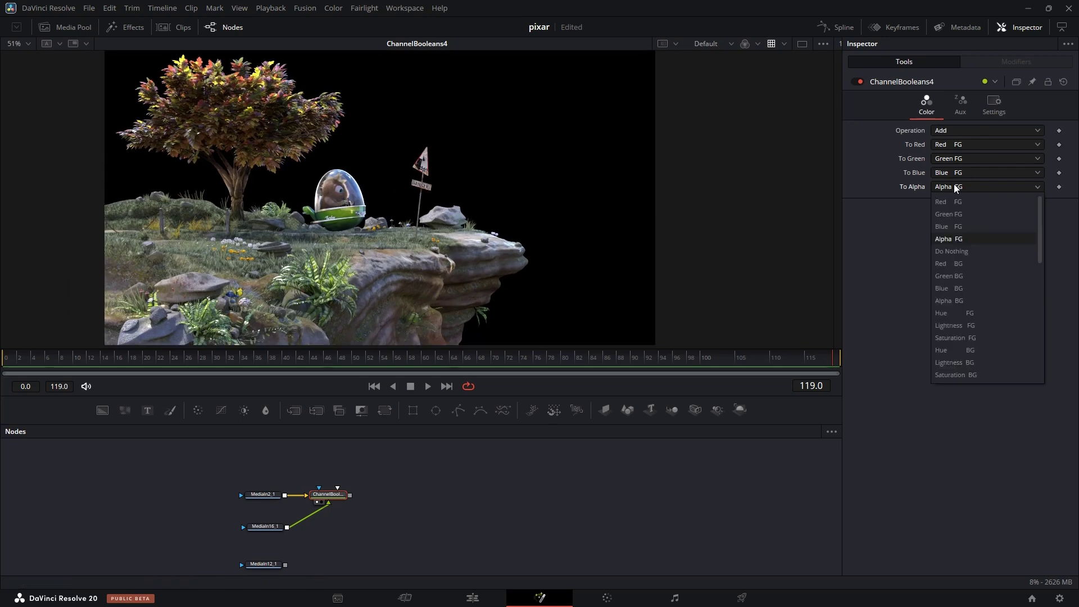
pyautogui.click(963, 251)
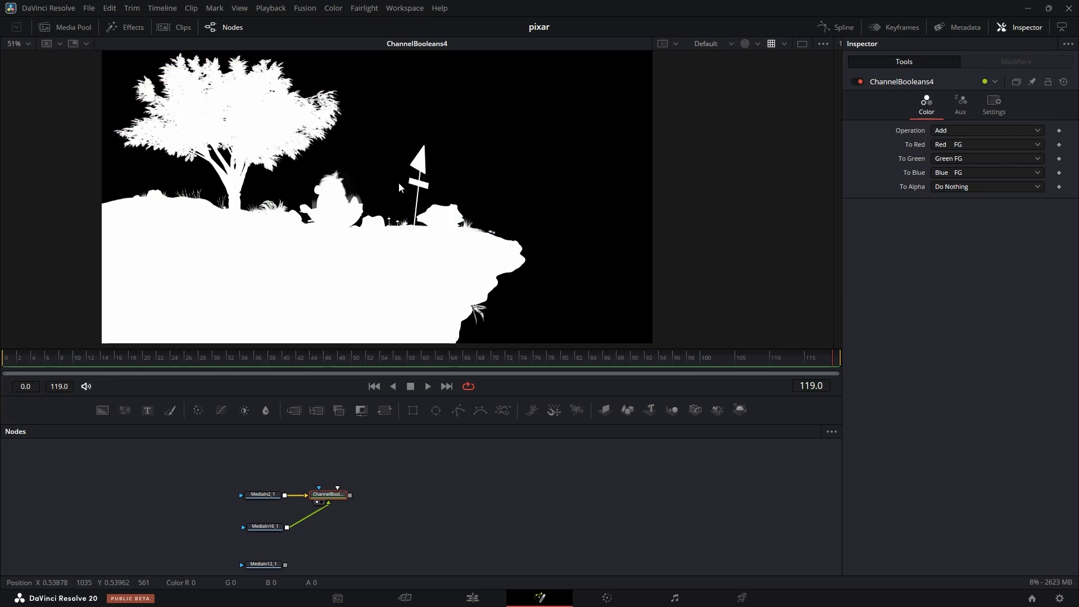
pyautogui.moveTo(262, 495); pyautogui.dragTo(339, 219)
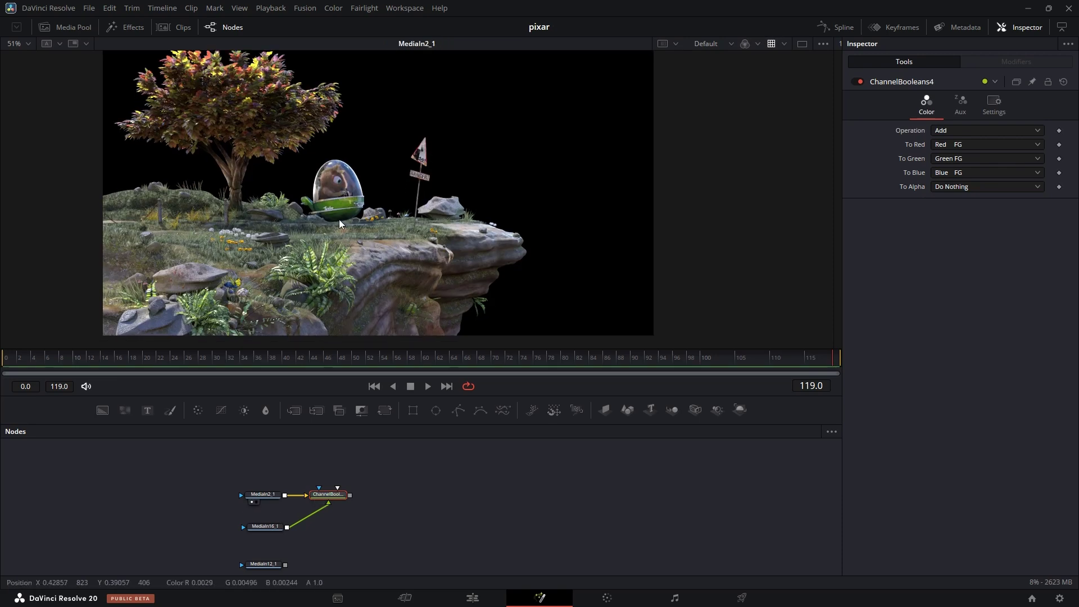
pyautogui.press('1')
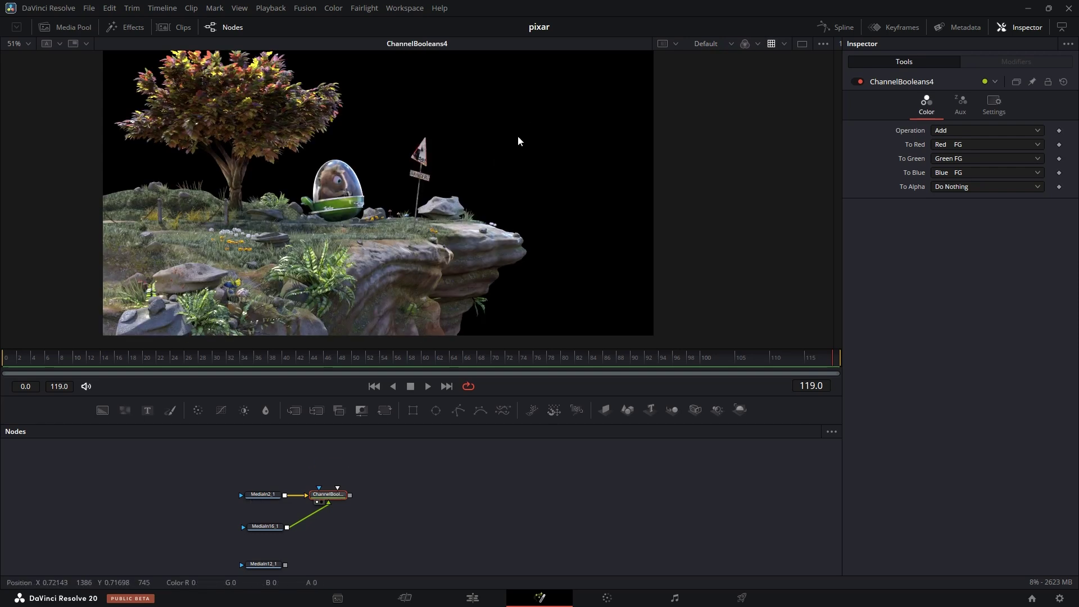
pyautogui.moveTo(517, 136); pyautogui.dragTo(502, 137)
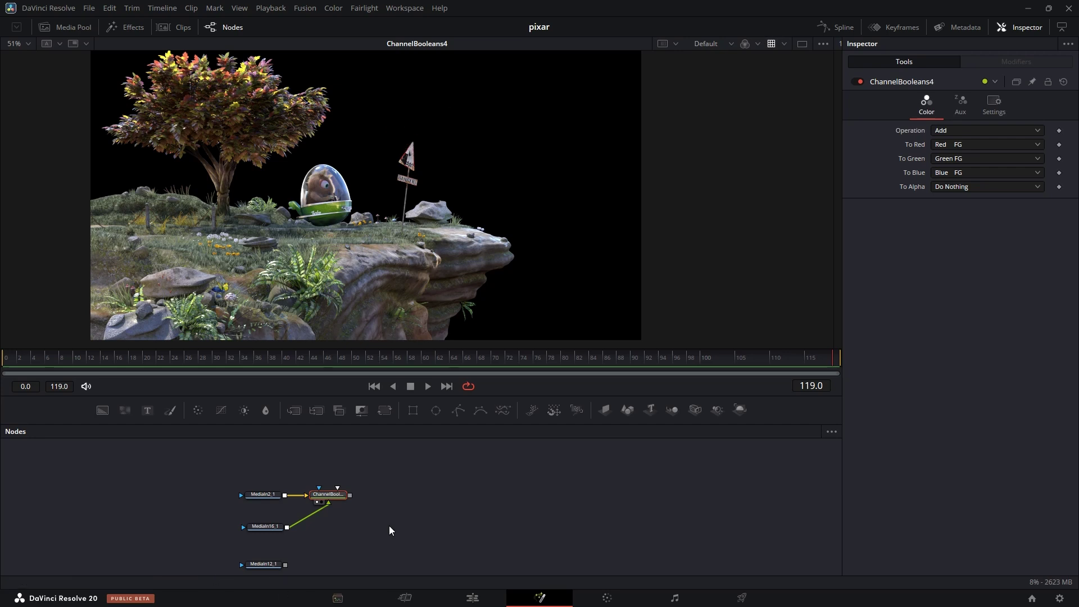
# Place MediaIn16_1 under its Channel Booleans node, and chain a copy of that node with MediaIn12_1 as its foreground
pyautogui.scroll(-1, 381, 487)
pyautogui.moveTo(264, 522); pyautogui.dragTo(328, 523)
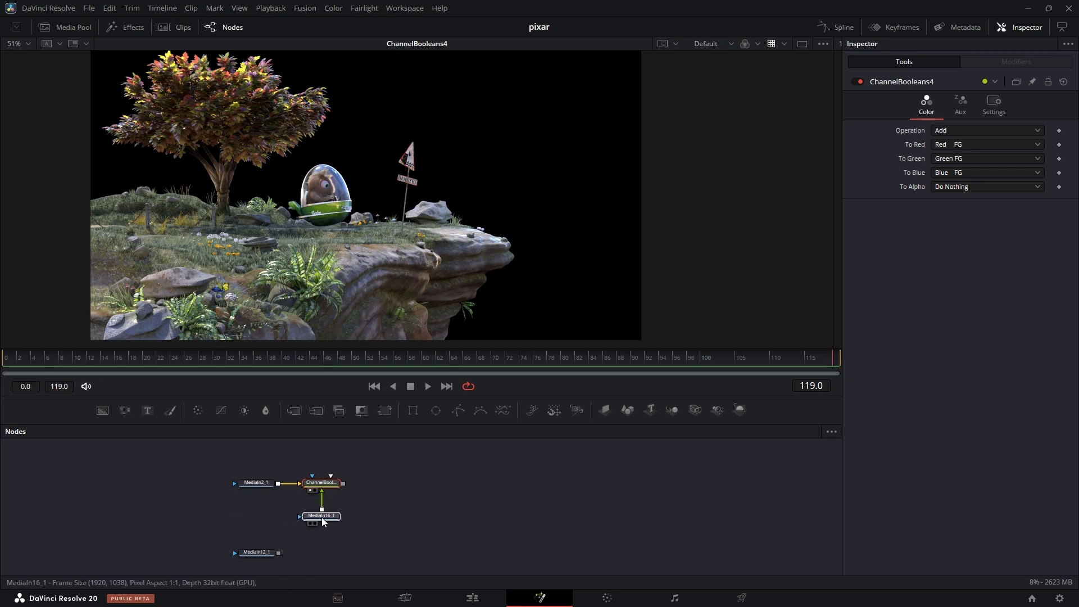
pyautogui.moveTo(272, 550); pyautogui.dragTo(376, 510)
pyautogui.click(321, 482)
pyautogui.press('1')
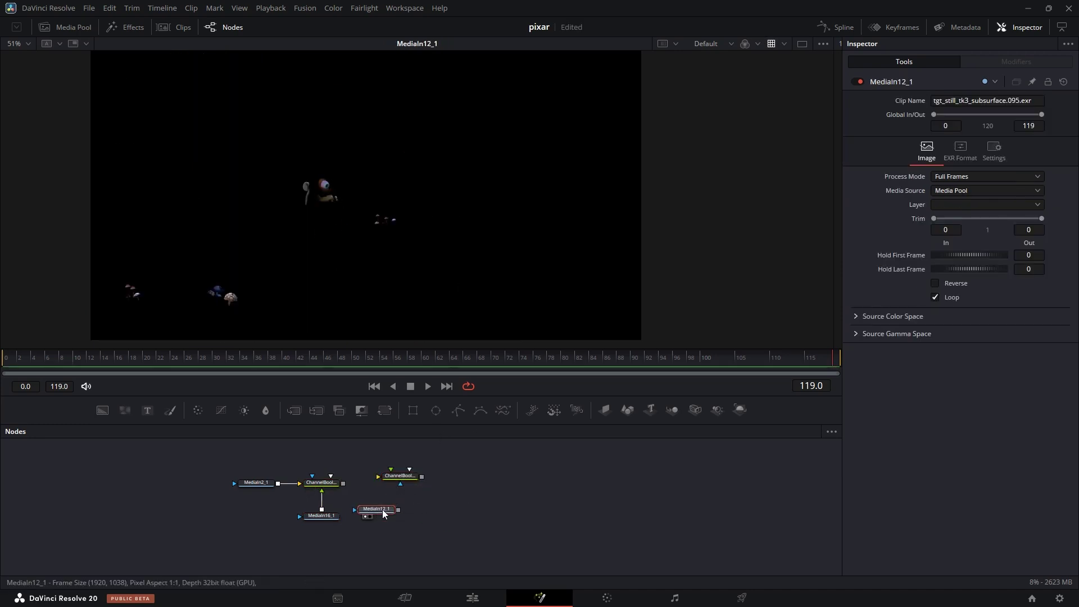
pyautogui.moveTo(398, 509); pyautogui.dragTo(376, 482)
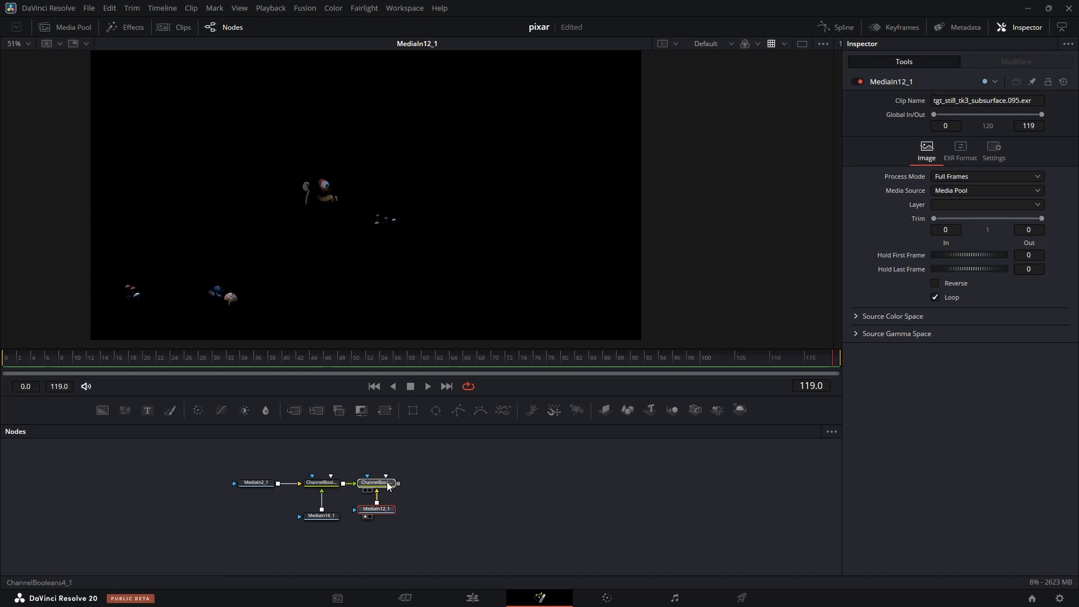
# Compare the output of the second Channel Booleans node with that of the first one in the viewer
pyautogui.moveTo(434, 521); pyautogui.dragTo(388, 478)
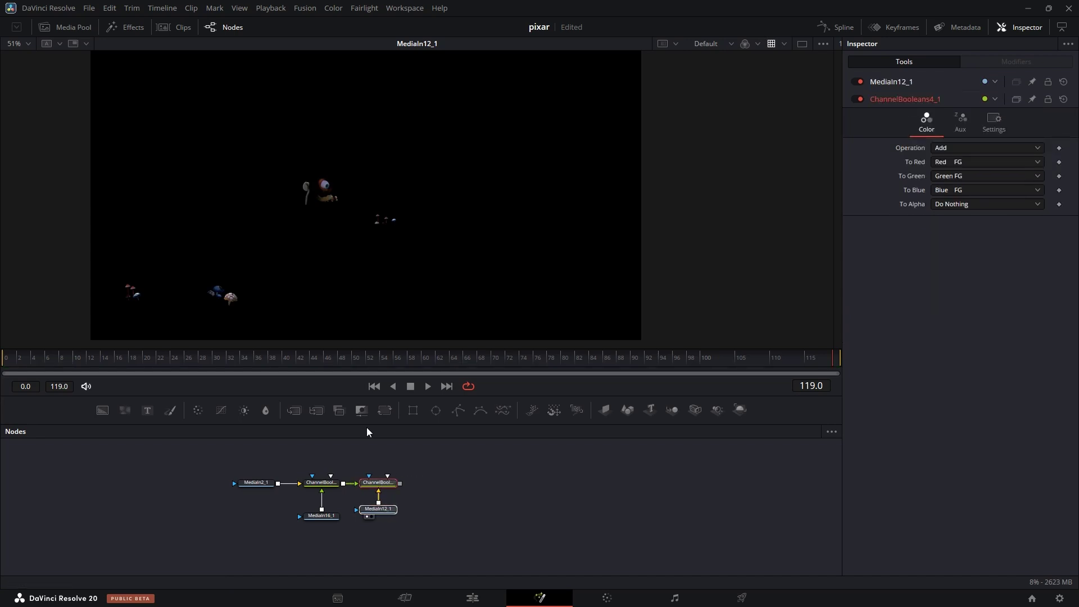
pyautogui.click(412, 481)
pyautogui.click(308, 490)
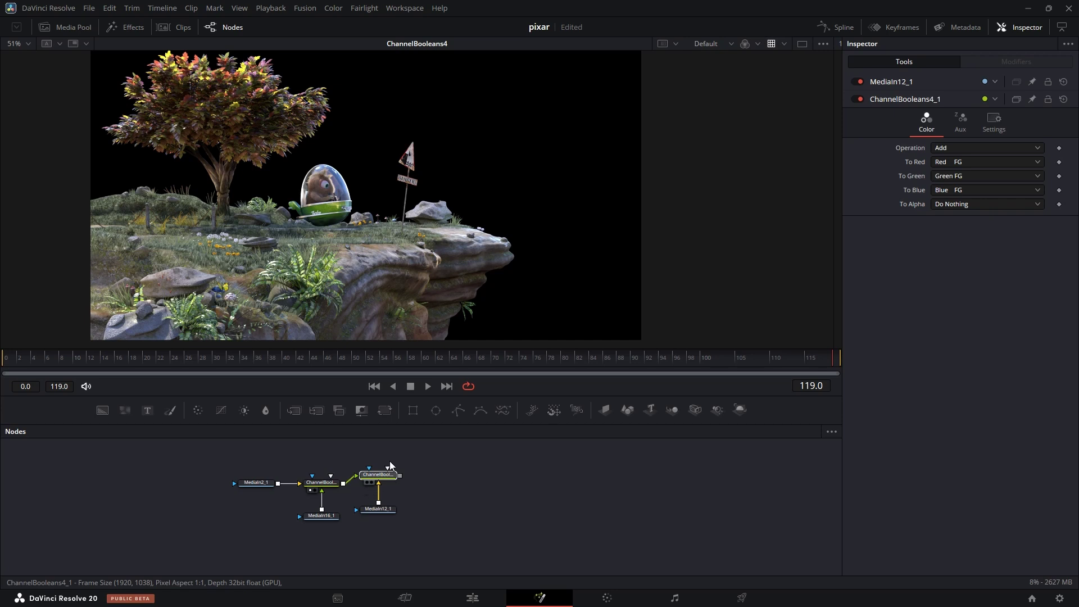
pyautogui.click(366, 490)
# View MediaIn13_1 and place it beside MediaIn12_1 at the end of the Channel Booleans chain
pyautogui.scroll(-3, 436, 462)
pyautogui.press('1')
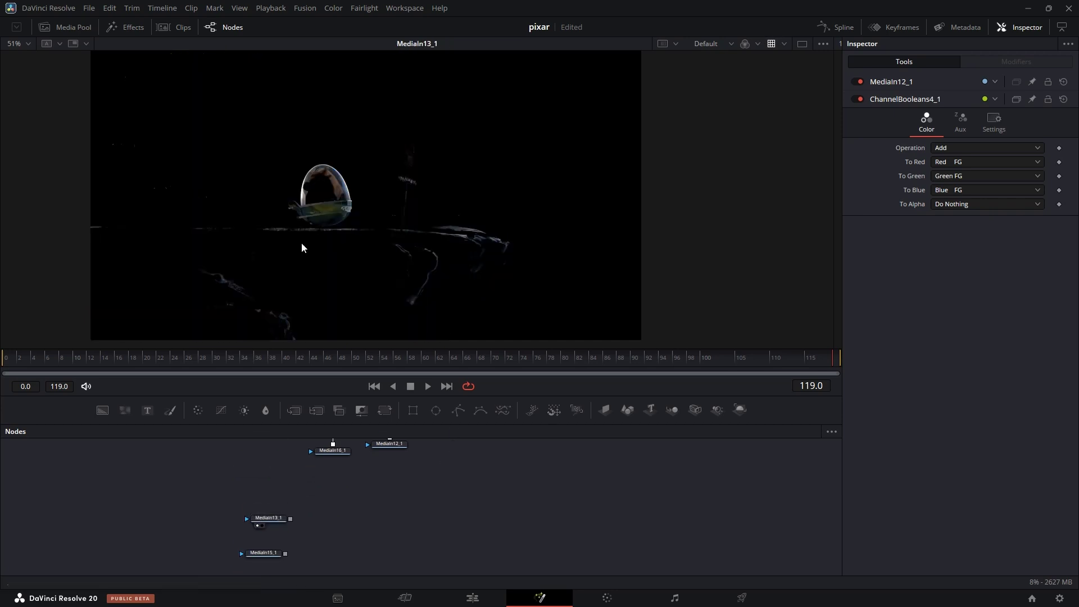
pyautogui.moveTo(281, 517); pyautogui.dragTo(436, 468)
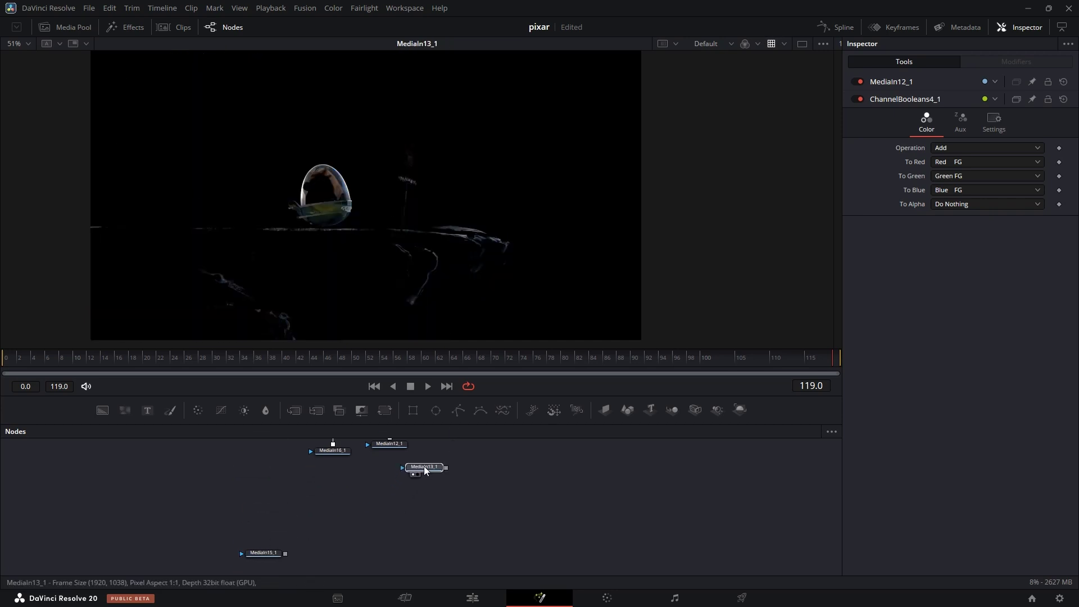
pyautogui.scroll(3, 441, 467)
pyautogui.moveTo(387, 524); pyautogui.dragTo(419, 510)
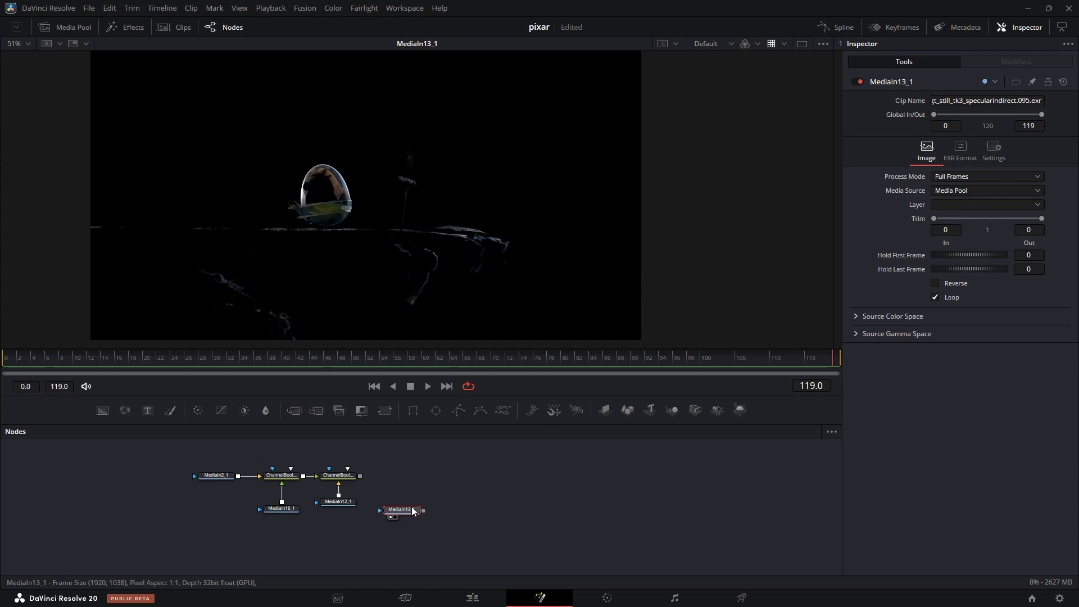
# Add a third Channel Booleans node with the chain's output as background and MediaIn13_1 as foreground
pyautogui.hotkey('shift', 'space')
pyautogui.write('chan')
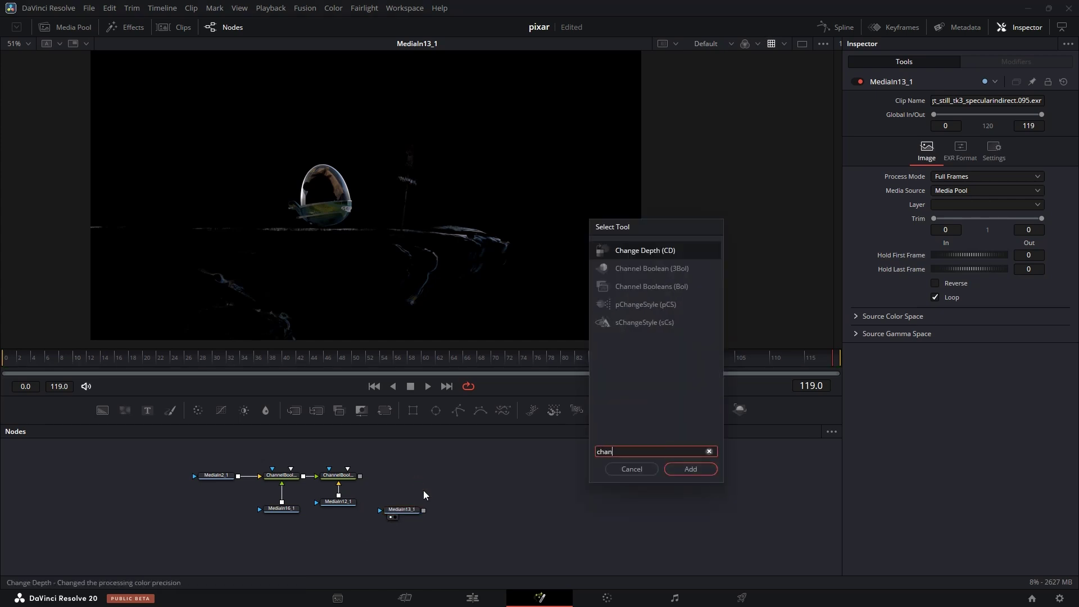
pyautogui.click(663, 286)
pyautogui.click(682, 468)
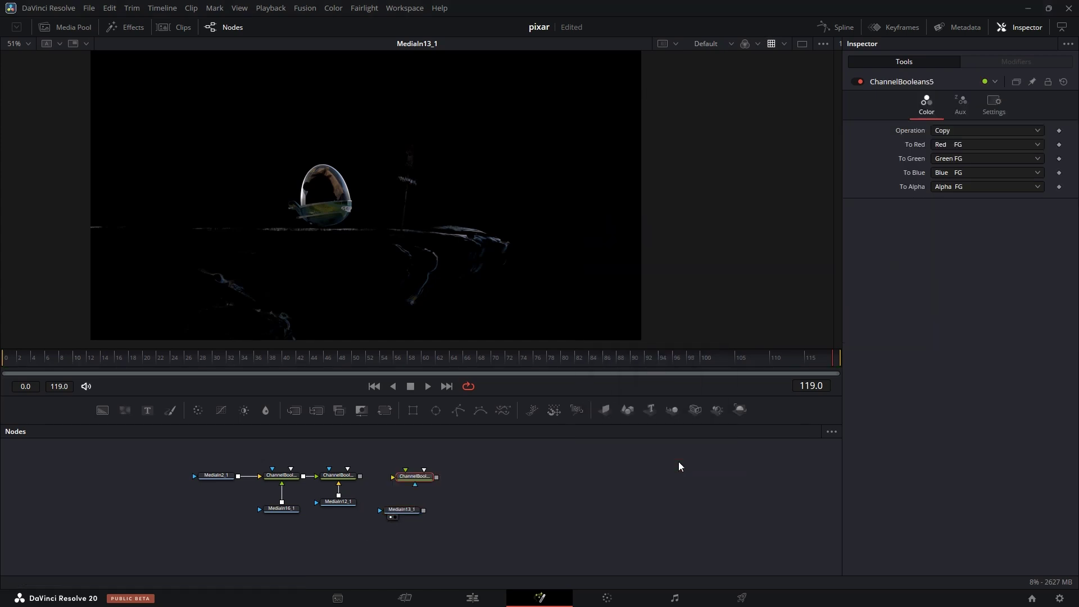
pyautogui.moveTo(359, 476); pyautogui.dragTo(393, 476)
pyautogui.moveTo(423, 509)
pyautogui.mouseDown()
pyautogui.moveTo(427, 482)
pyautogui.moveTo(405, 508)
pyautogui.moveTo(415, 503)
pyautogui.mouseUp()
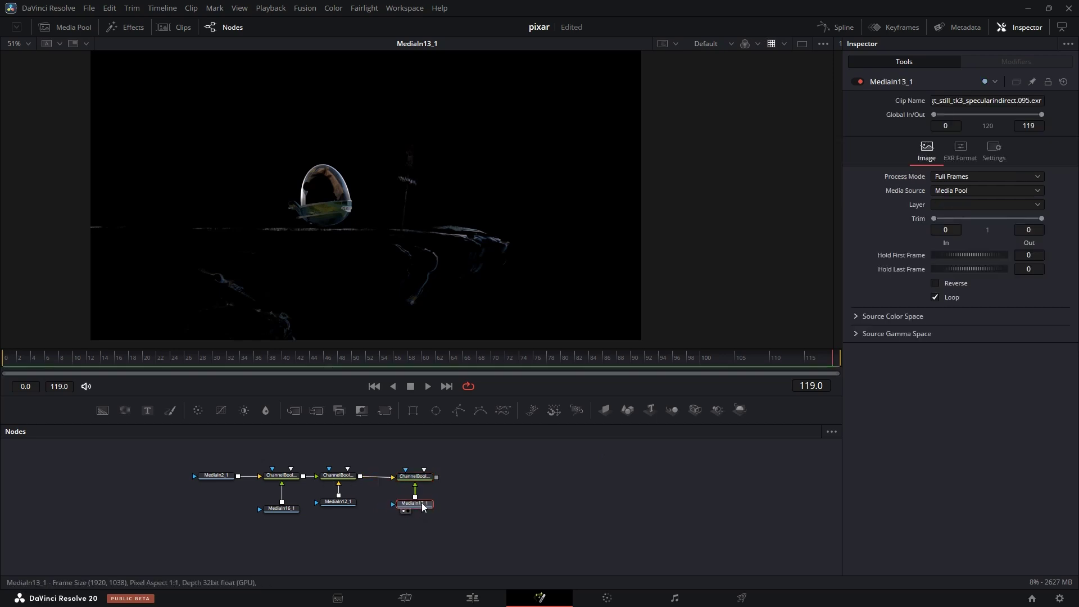
# Set the third Channel Booleans node's Operation to Add and To Alpha to Do Nothing, checking its output against the previous node
pyautogui.click(424, 479)
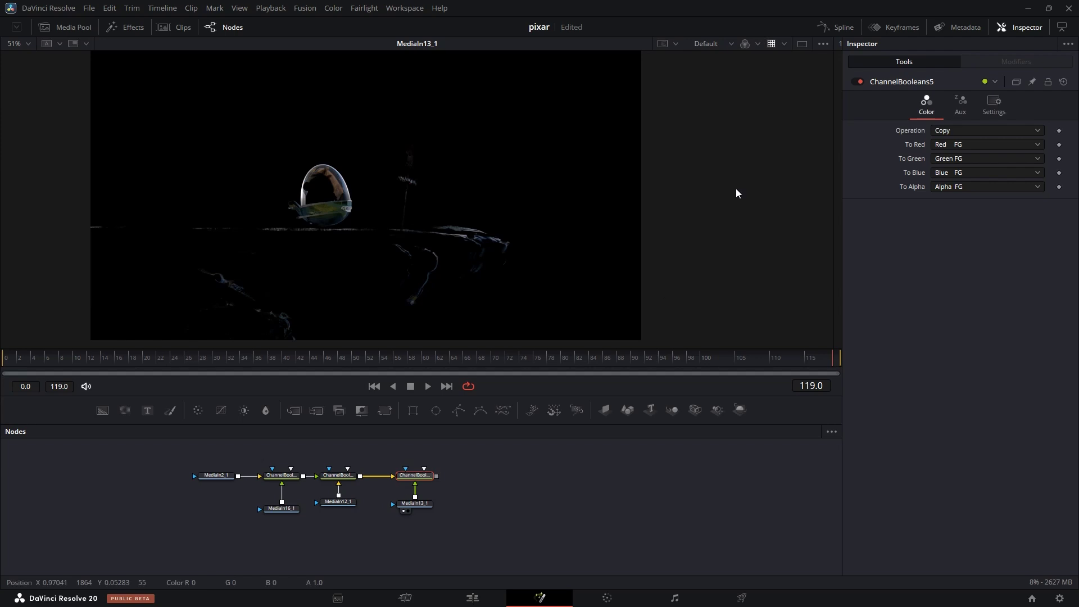
pyautogui.click(944, 134)
pyautogui.click(943, 158)
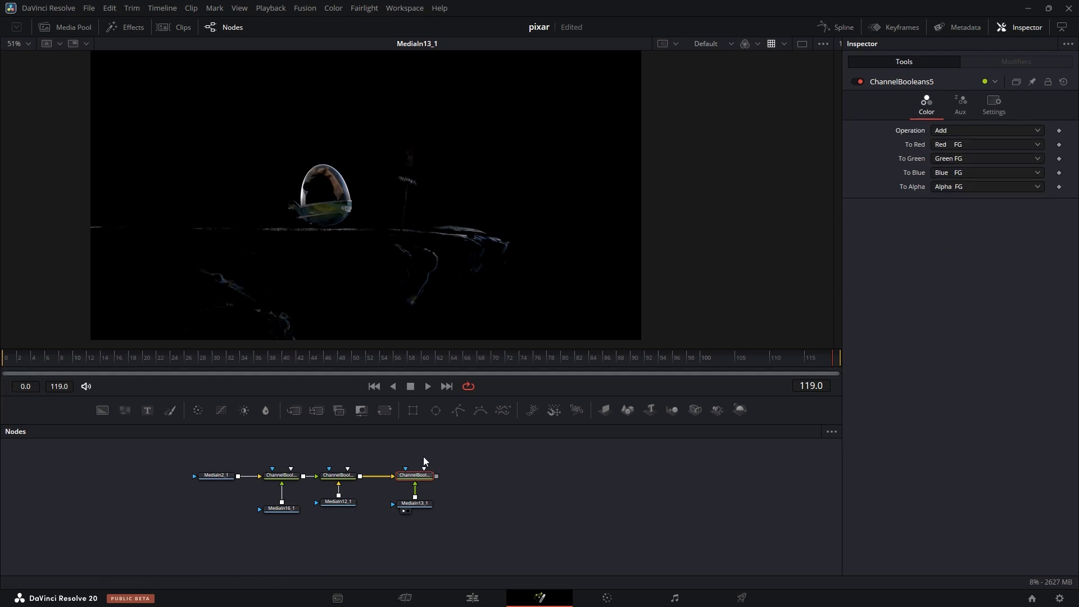
pyautogui.click(327, 483)
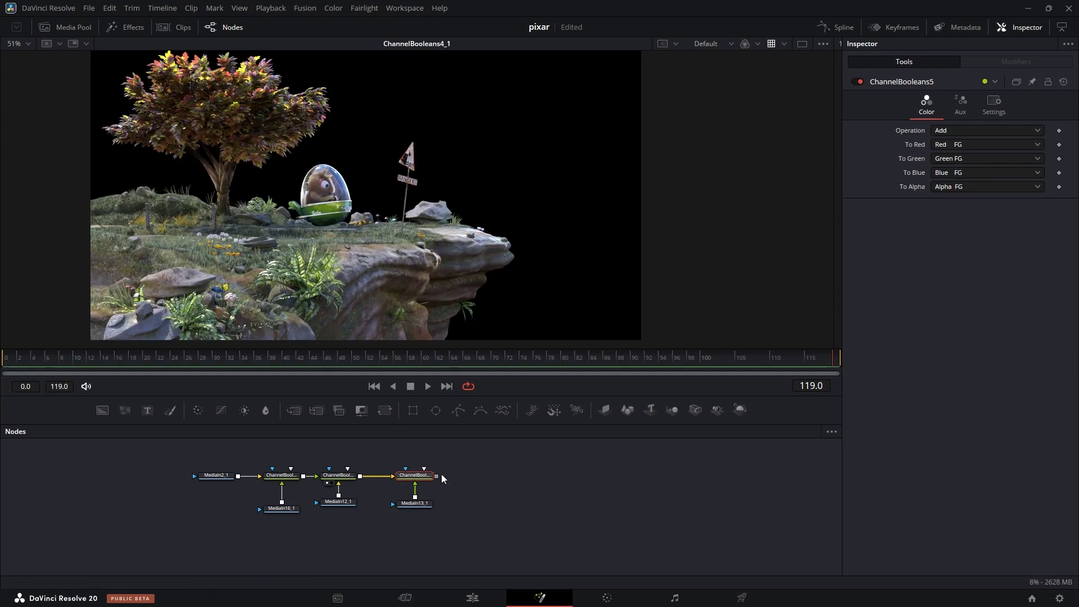
pyautogui.press('1')
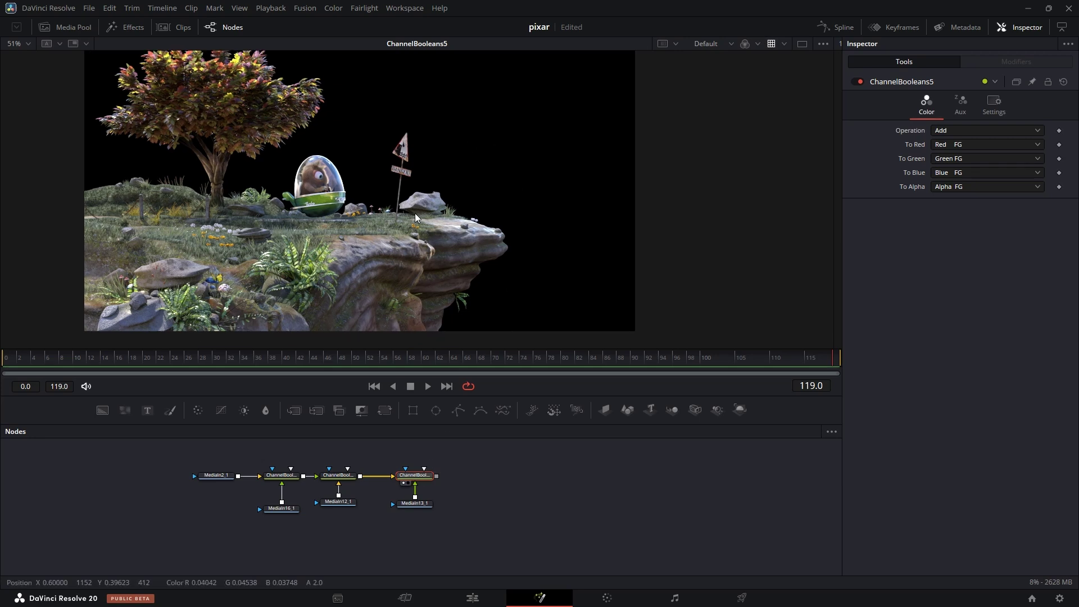
pyautogui.click(971, 186)
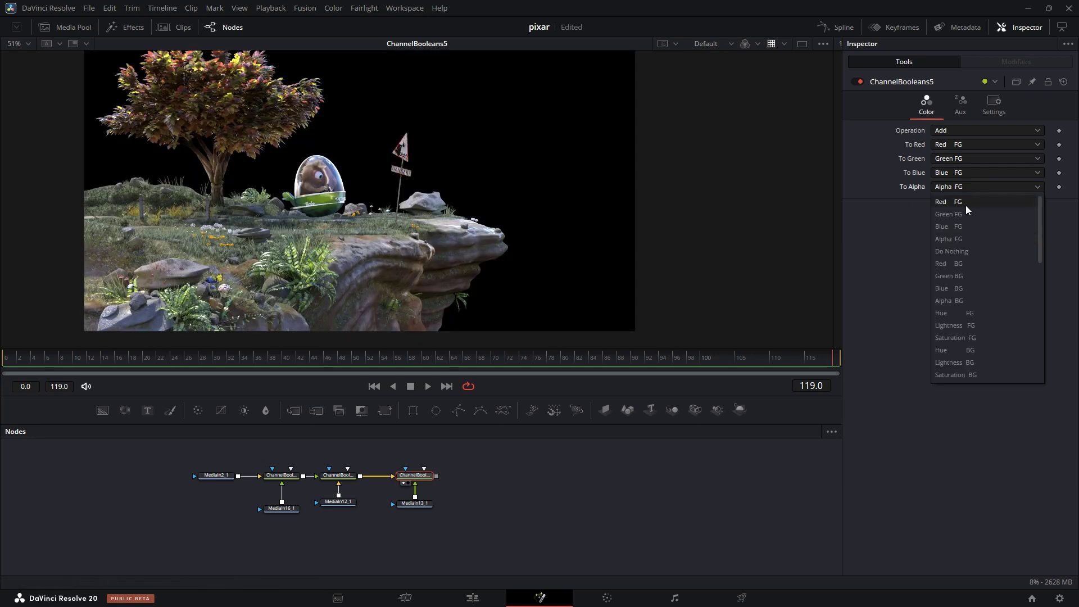
pyautogui.click(956, 251)
# Compare the color and alpha channels of the second and third Channel Booleans outputs in the viewer
pyautogui.click(346, 479)
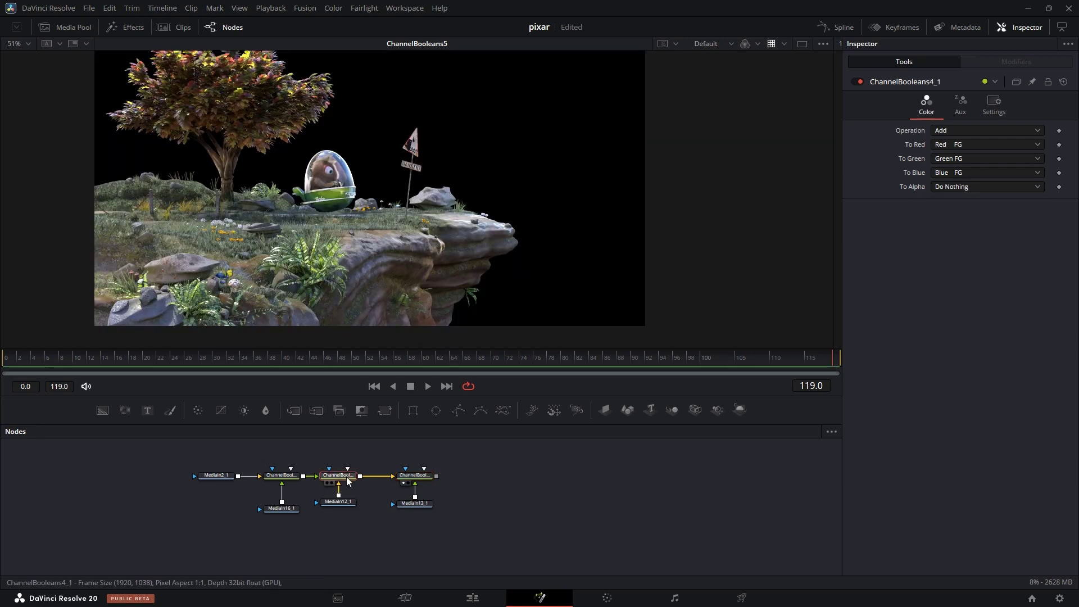
pyautogui.press('1')
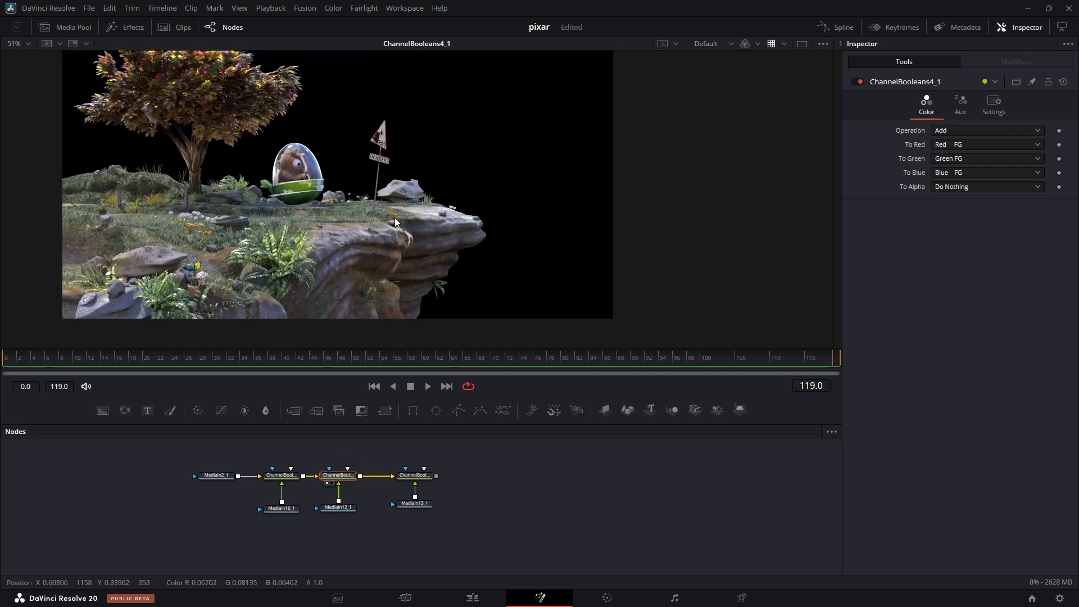
pyautogui.press('a')
pyautogui.press('c')
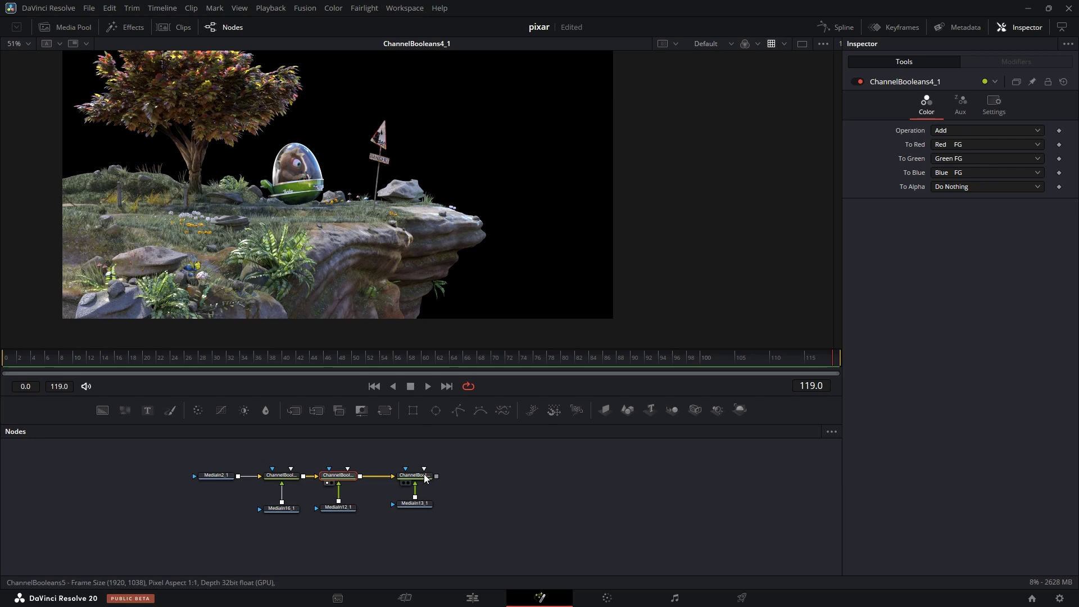
pyautogui.click(404, 482)
pyautogui.press('a')
pyautogui.press('c')
pyautogui.press('a')
pyautogui.press('c')
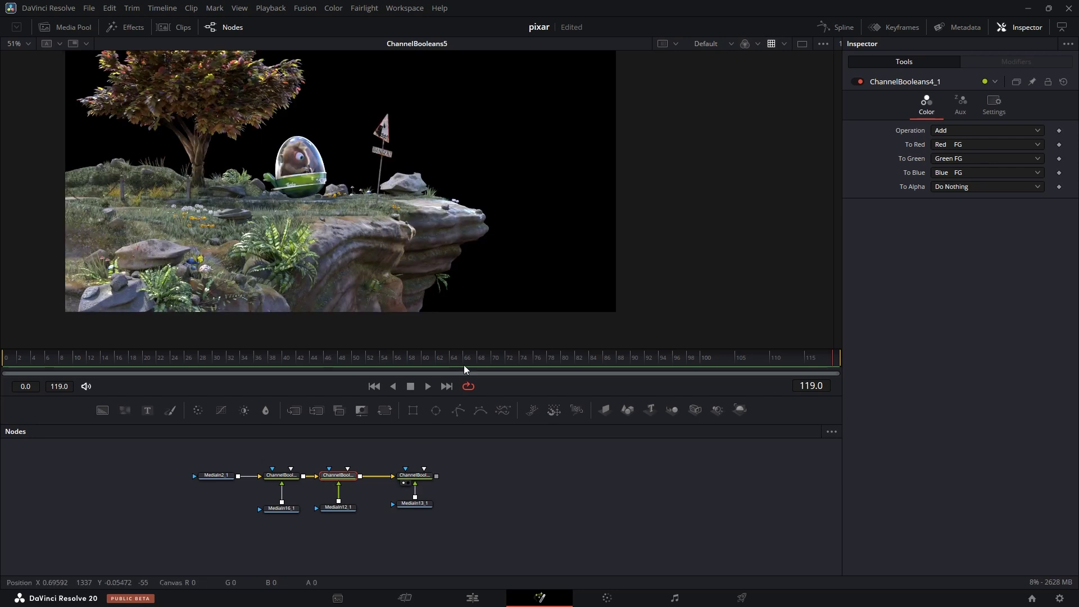
# Place MediaIn15_1 beside the node chain and examine its red, green, blue and alpha channels in the viewer
pyautogui.moveTo(460, 518); pyautogui.dragTo(483, 485)
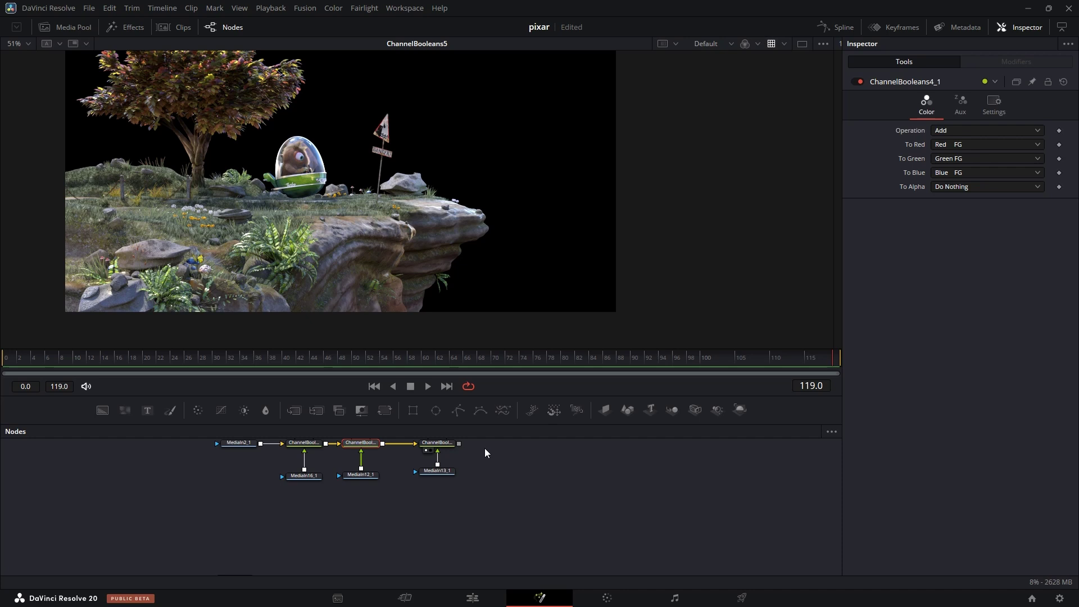
pyautogui.scroll(3, 337, 494)
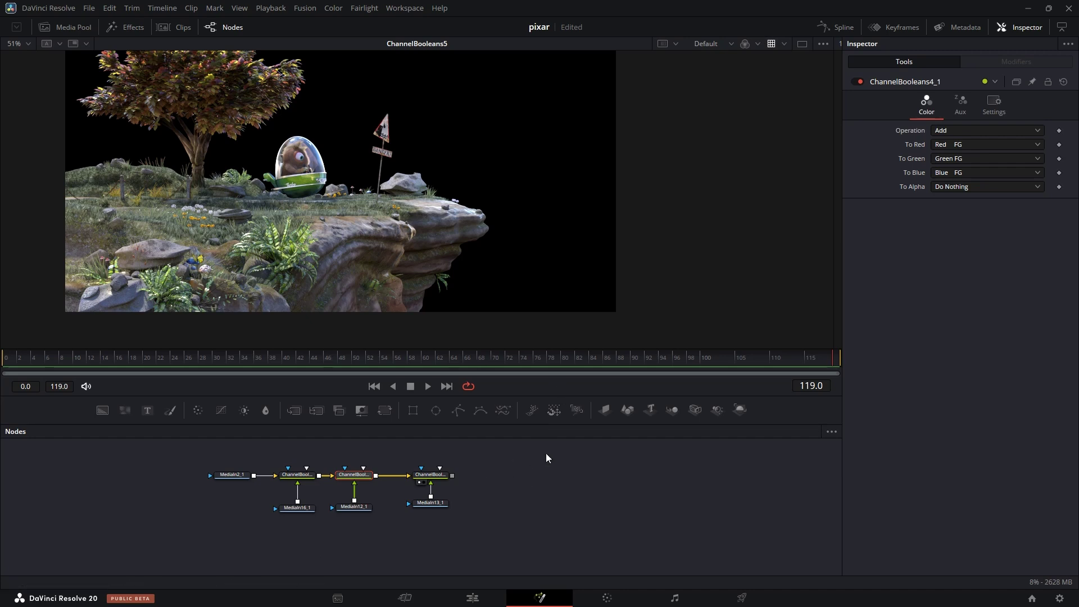
pyautogui.click(271, 514)
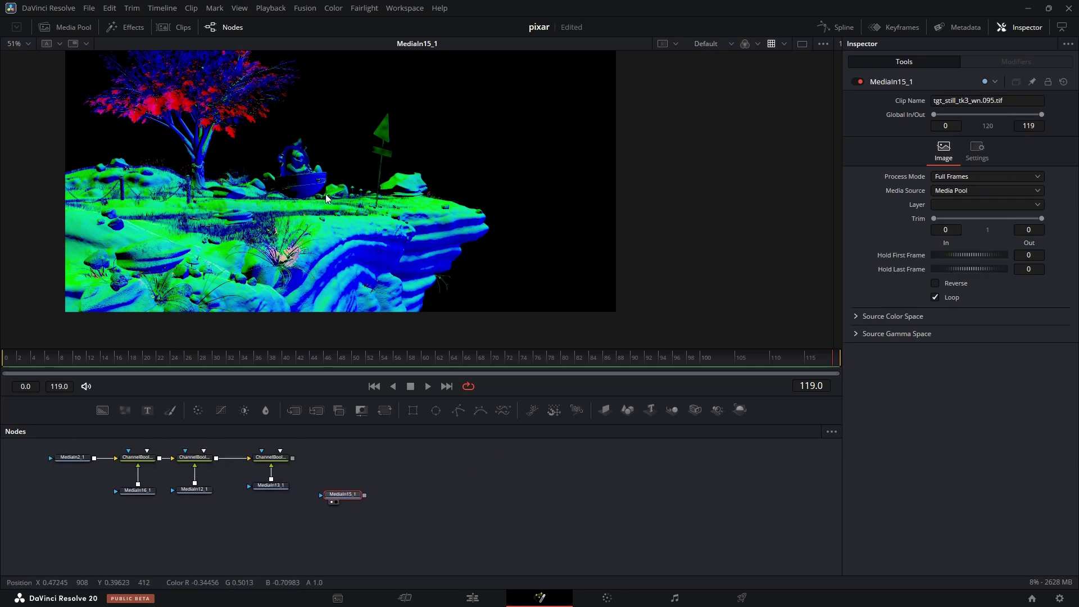
pyautogui.press('r')
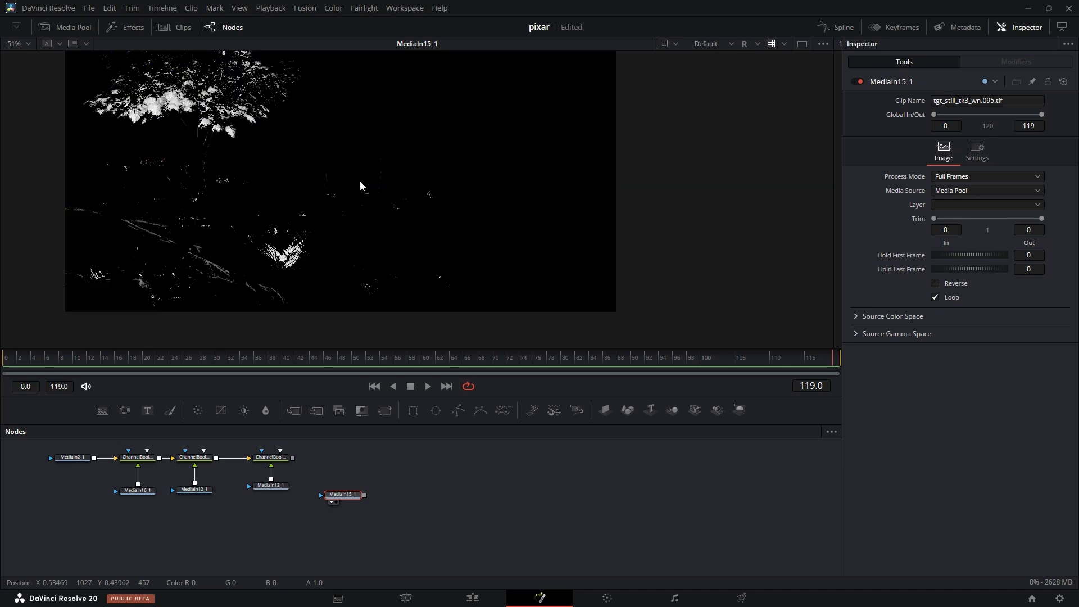
pyautogui.press('g')
pyautogui.press('b')
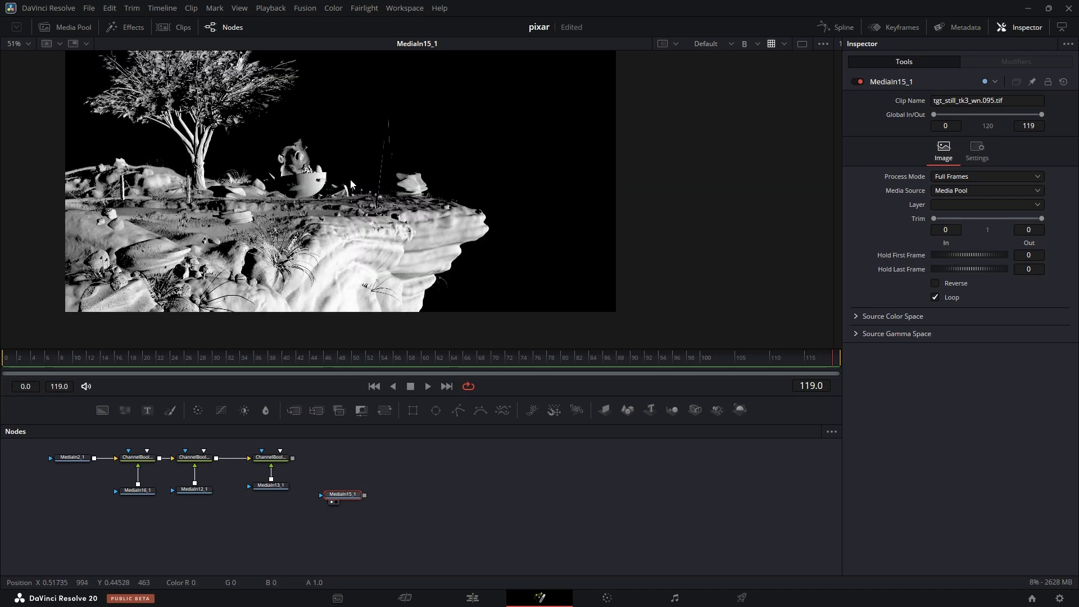
pyautogui.press('a')
pyautogui.press('c')
# Add a Channel Booleans node after MediaIn15_1 with To Alpha set to Green BG, and view its output
pyautogui.hotkey('shift', 'space')
pyautogui.write('chan')
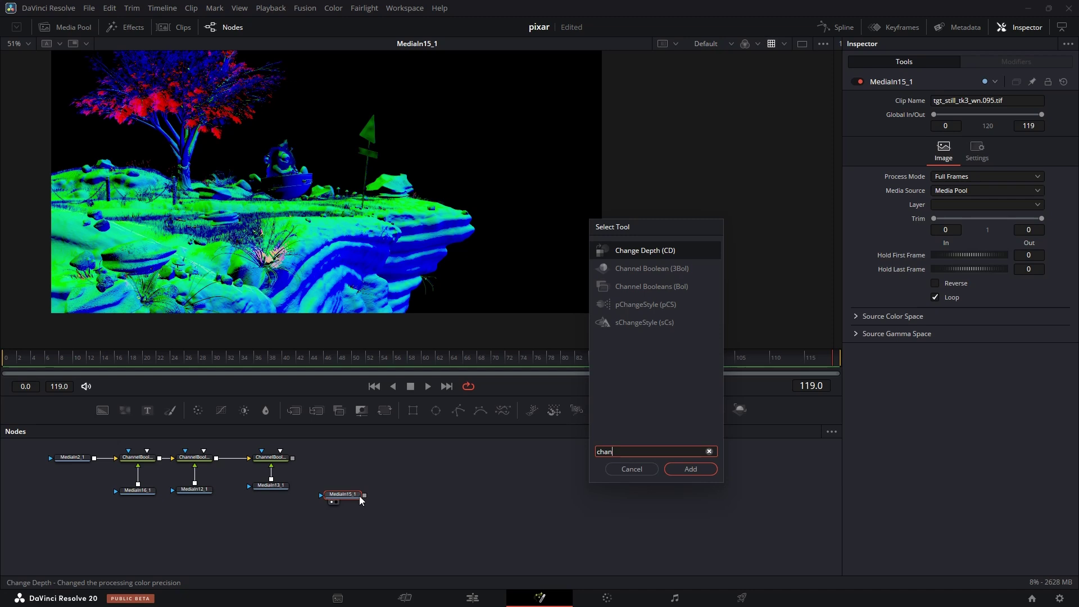
pyautogui.click(672, 286)
pyautogui.click(690, 468)
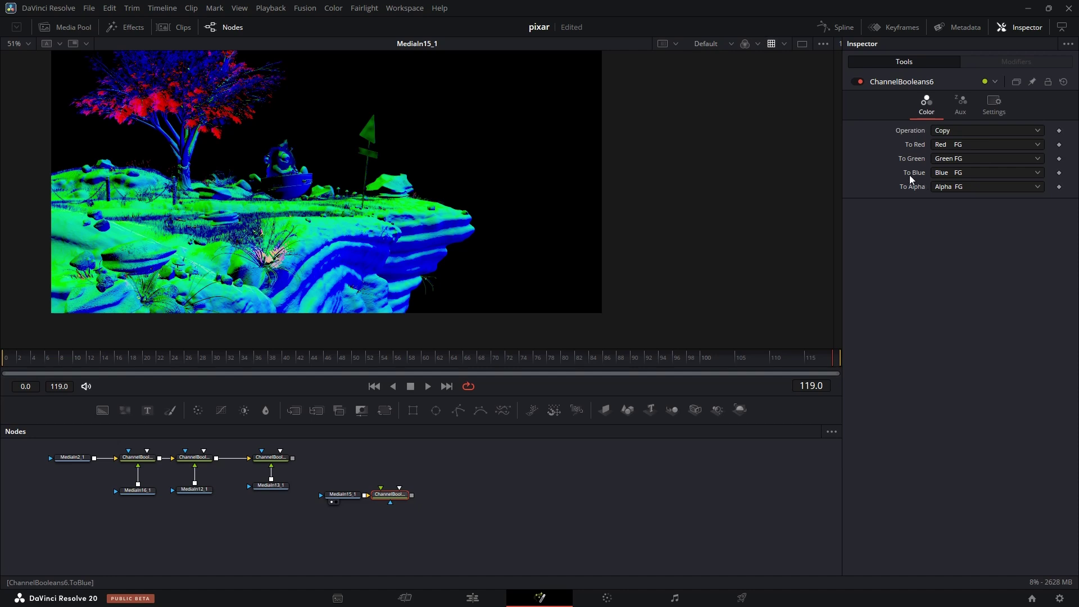
pyautogui.click(939, 187)
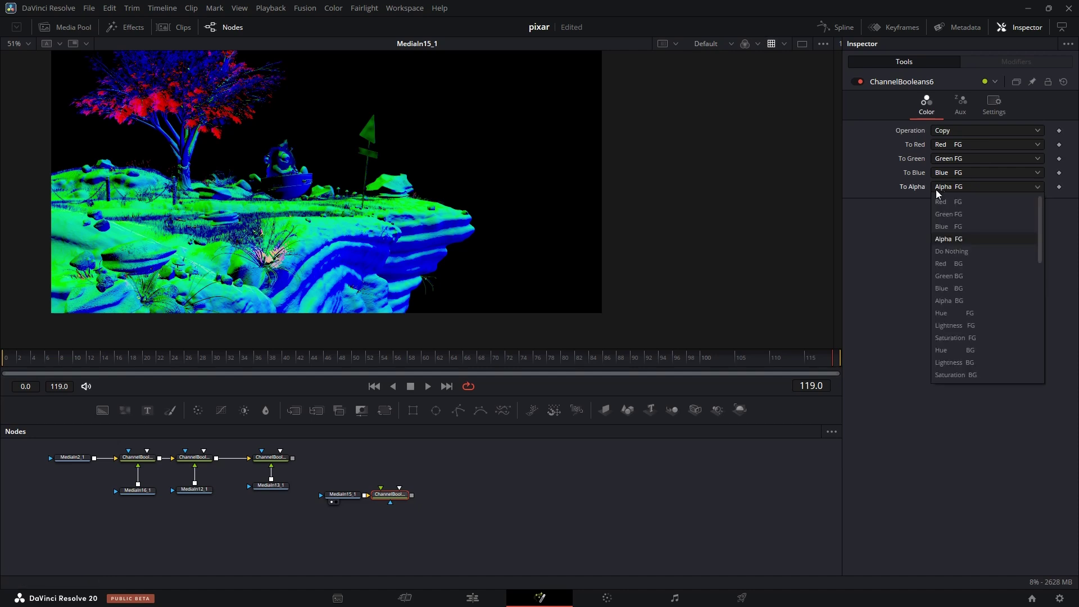
pyautogui.click(949, 277)
pyautogui.moveTo(390, 494); pyautogui.dragTo(428, 494)
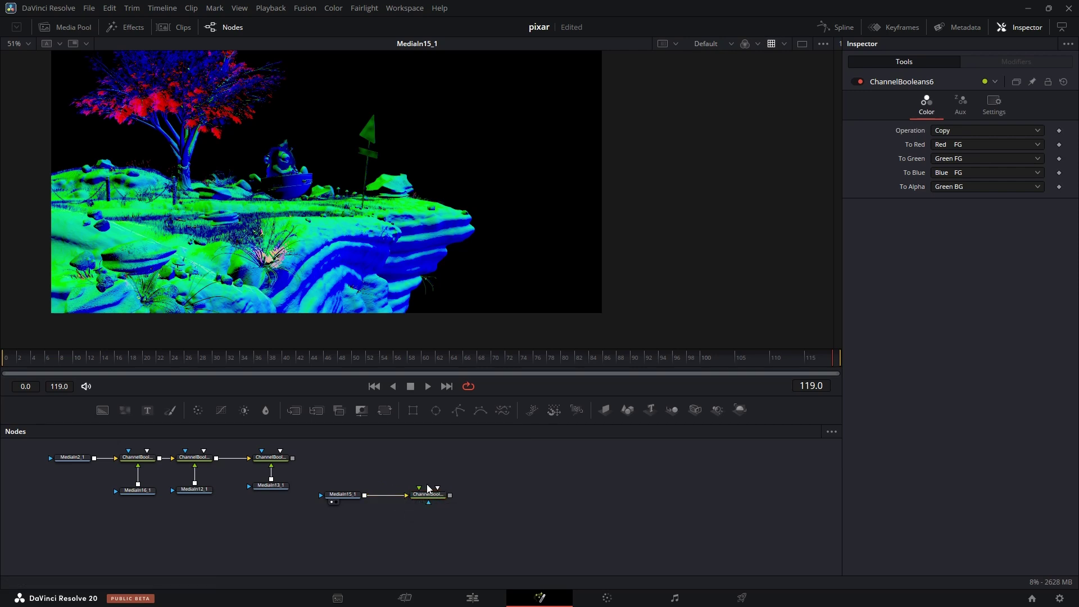
pyautogui.moveTo(426, 492); pyautogui.dragTo(359, 228)
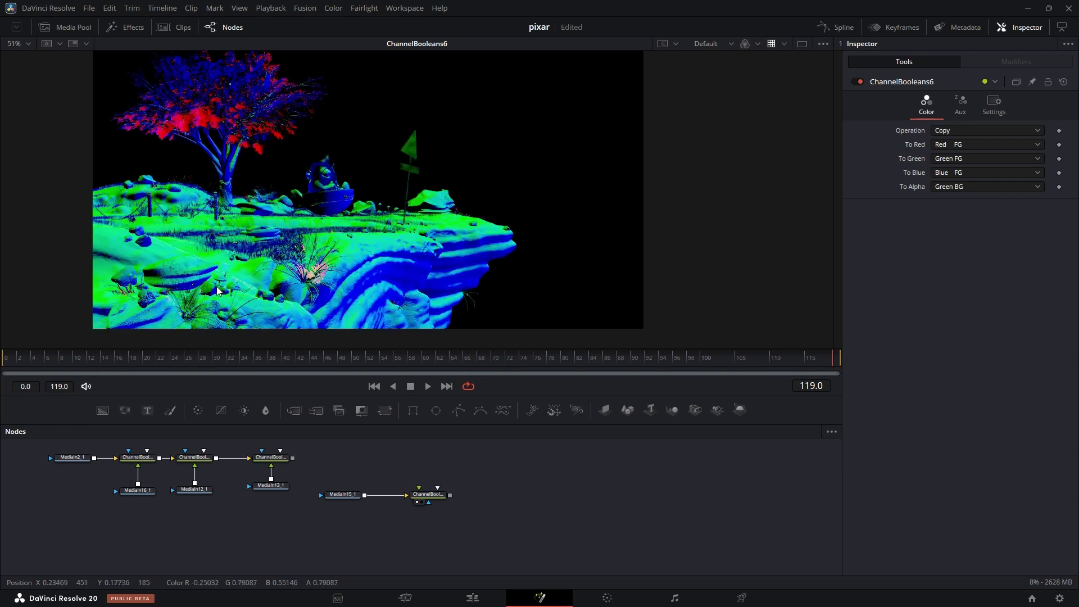
# Add a Color Corrector fed by the third Channel Booleans node, and mask it with the MediaIn15_1 Channel Booleans output
pyautogui.moveTo(443, 496); pyautogui.dragTo(426, 495)
pyautogui.hotkey('shift', 'space')
pyautogui.write('colo')
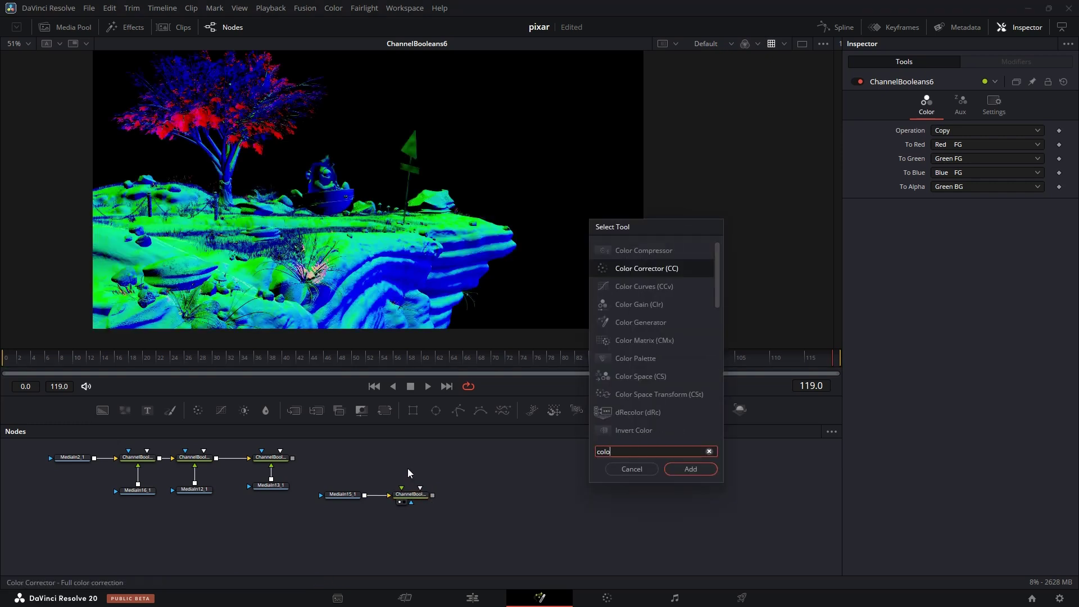
pyautogui.press('Return')
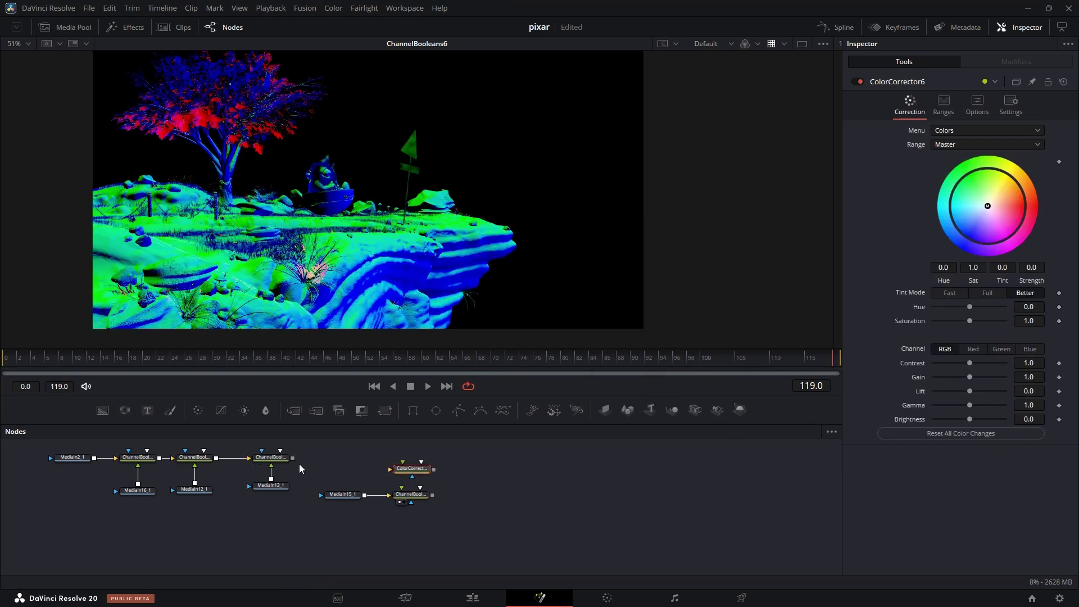
pyautogui.moveTo(292, 458); pyautogui.dragTo(421, 459)
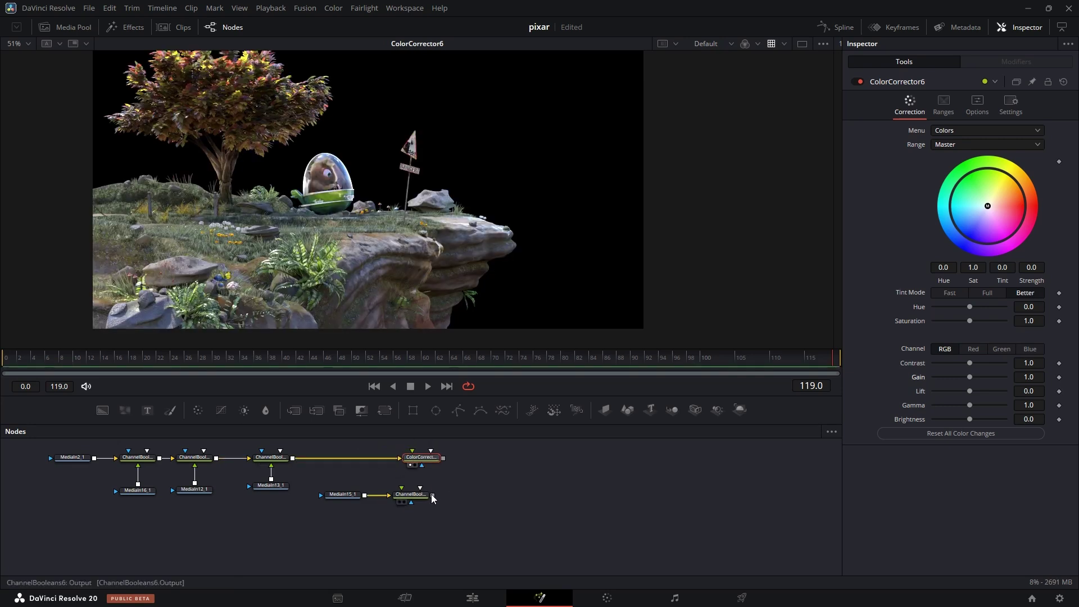
pyautogui.moveTo(432, 495); pyautogui.dragTo(422, 467)
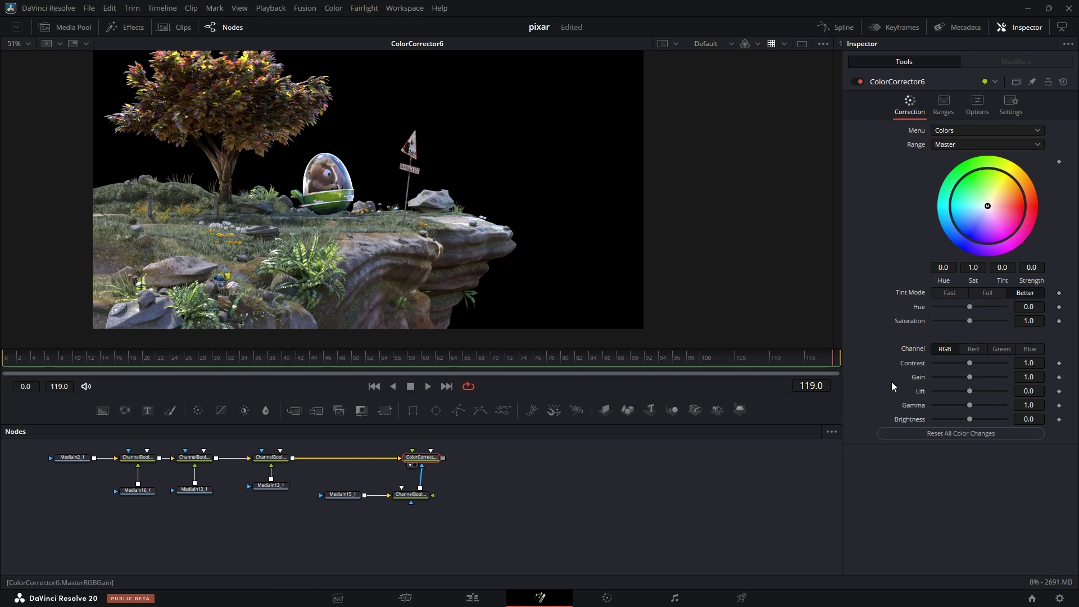
# Set the Color Corrector's Gain to 3.03 and its tint toward orange at about 0.185 strength, comparing the result with the uncorrected image
pyautogui.moveTo(970, 376)
pyautogui.mouseDown()
pyautogui.moveTo(994, 380)
pyautogui.moveTo(933, 382)
pyautogui.moveTo(983, 381)
pyautogui.mouseUp()
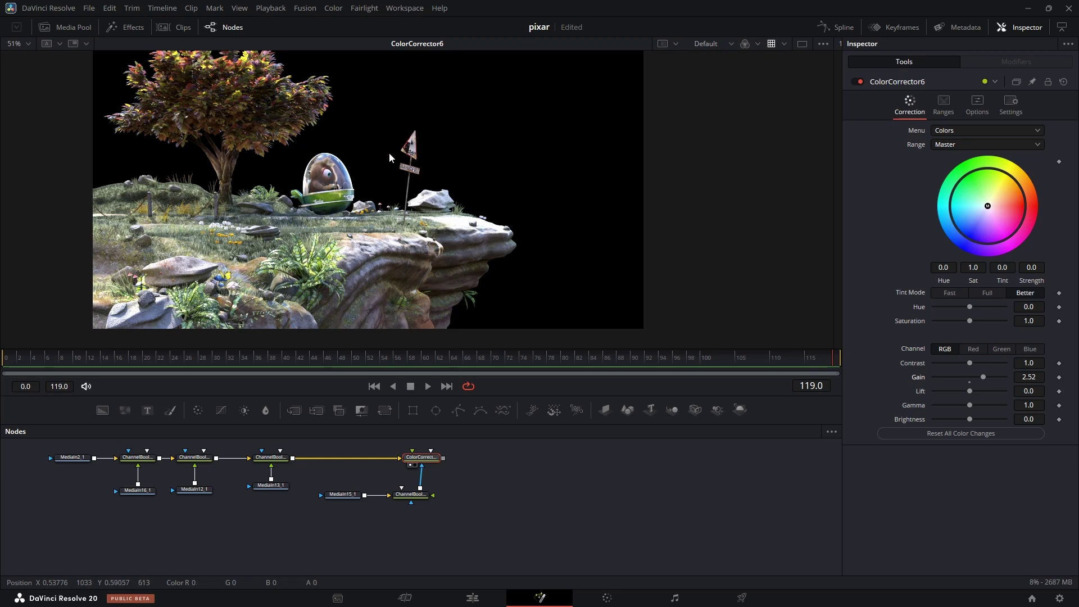
pyautogui.moveTo(987, 206); pyautogui.dragTo(1001, 198)
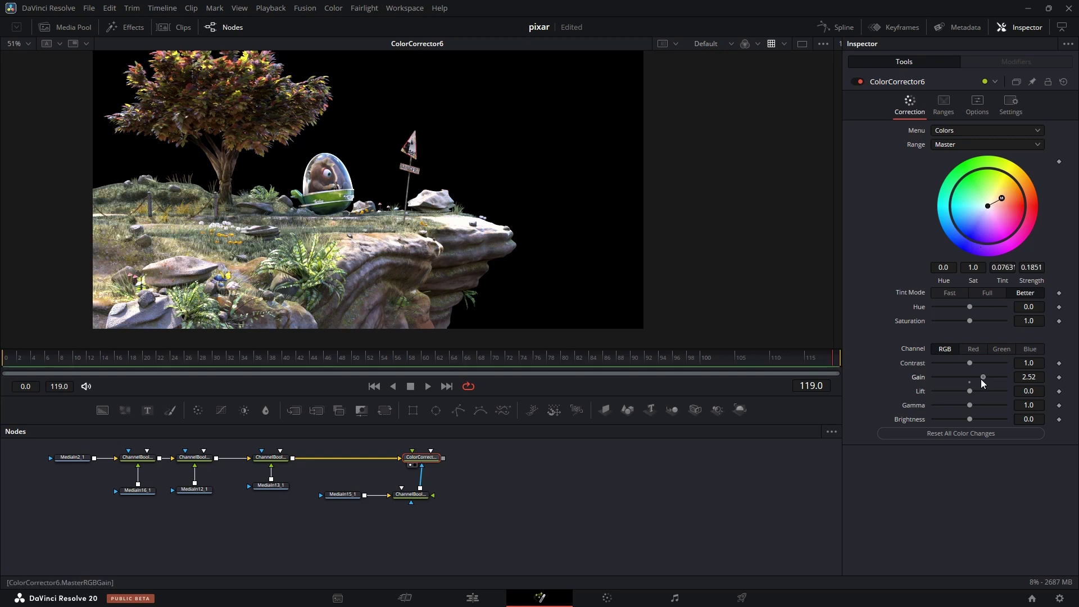
pyautogui.moveTo(982, 380); pyautogui.dragTo(988, 378)
pyautogui.click(259, 464)
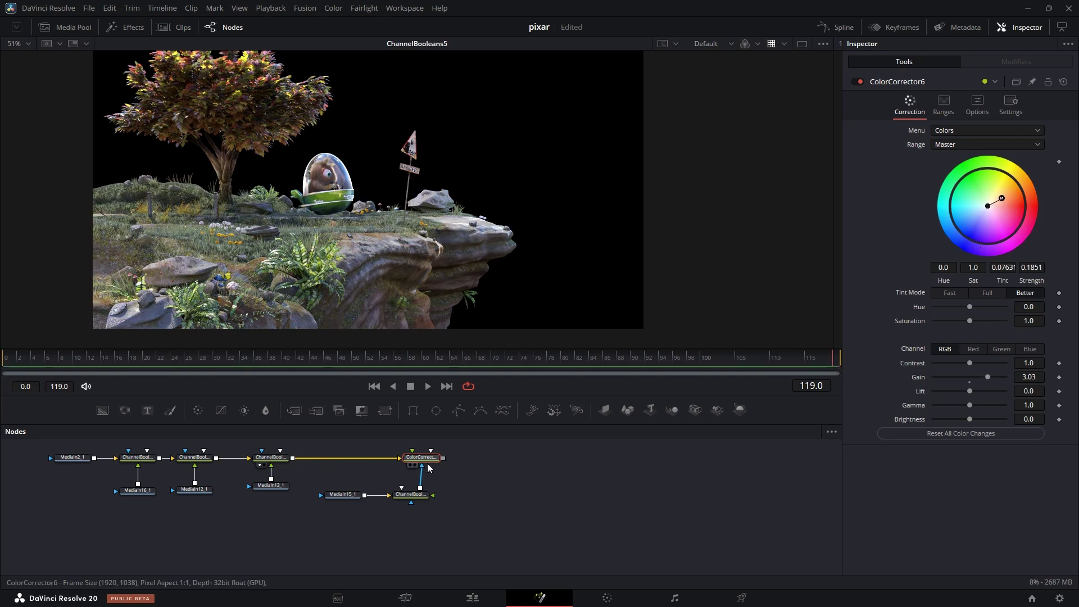
pyautogui.click(410, 465)
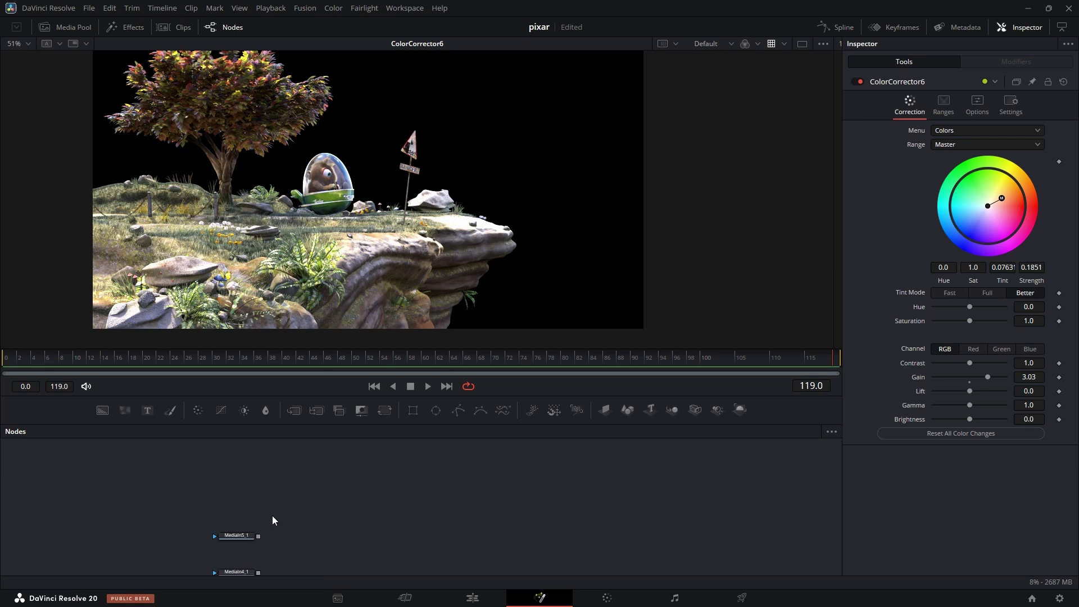
# Place MediaIn5_1 after the Color Corrector, and merge its clouds over the Color Corrector output with a new Merge node, viewing the merge
pyautogui.click(225, 542)
pyautogui.moveTo(243, 537); pyautogui.dragTo(458, 491)
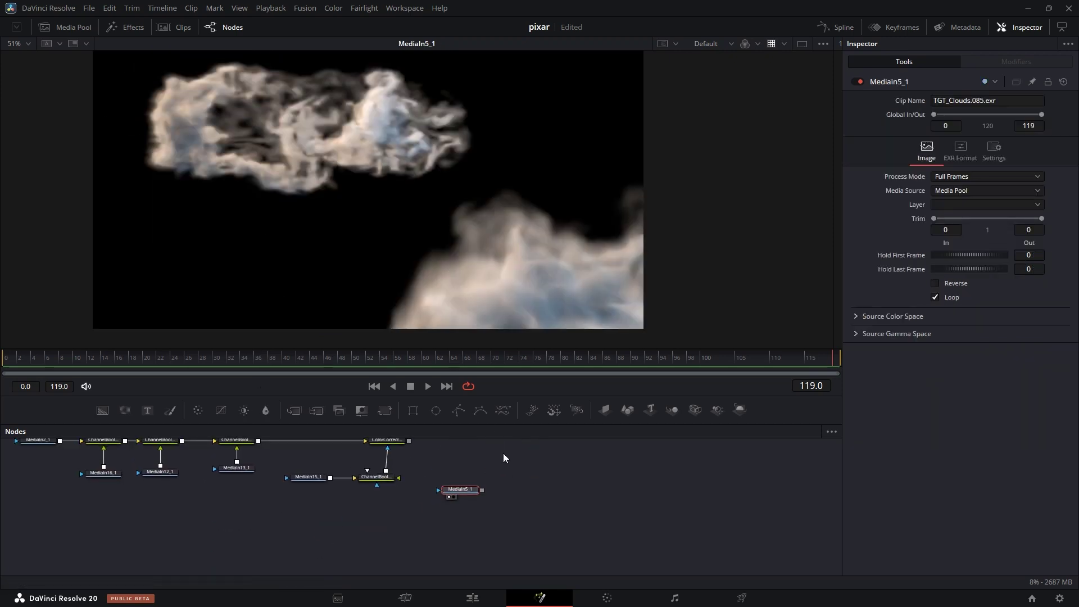
pyautogui.click(508, 464)
pyautogui.hotkey('shift', 'space')
pyautogui.write('merge')
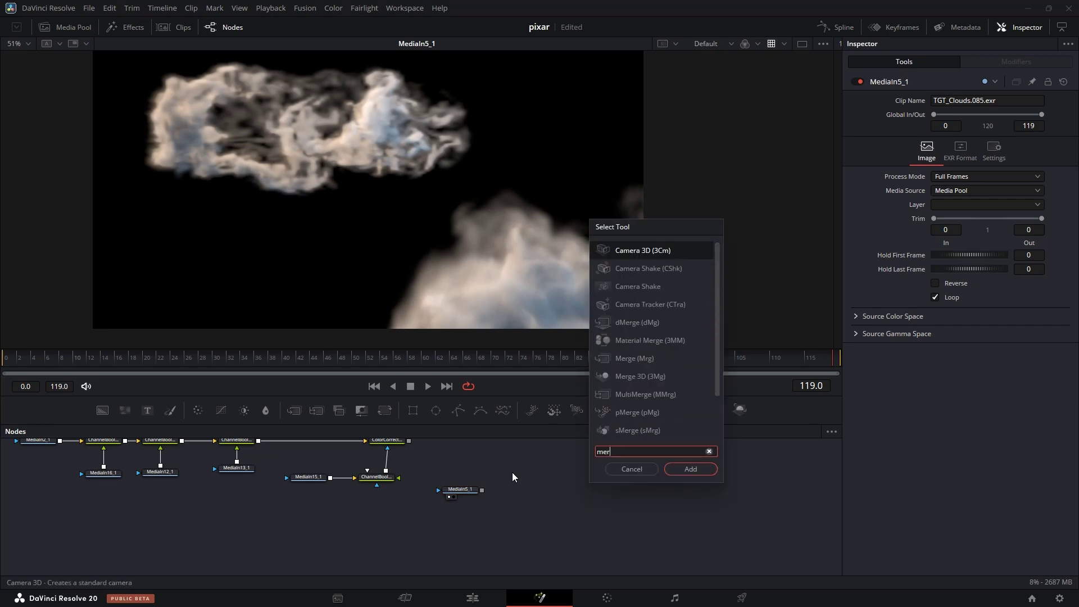
pyautogui.press('Return')
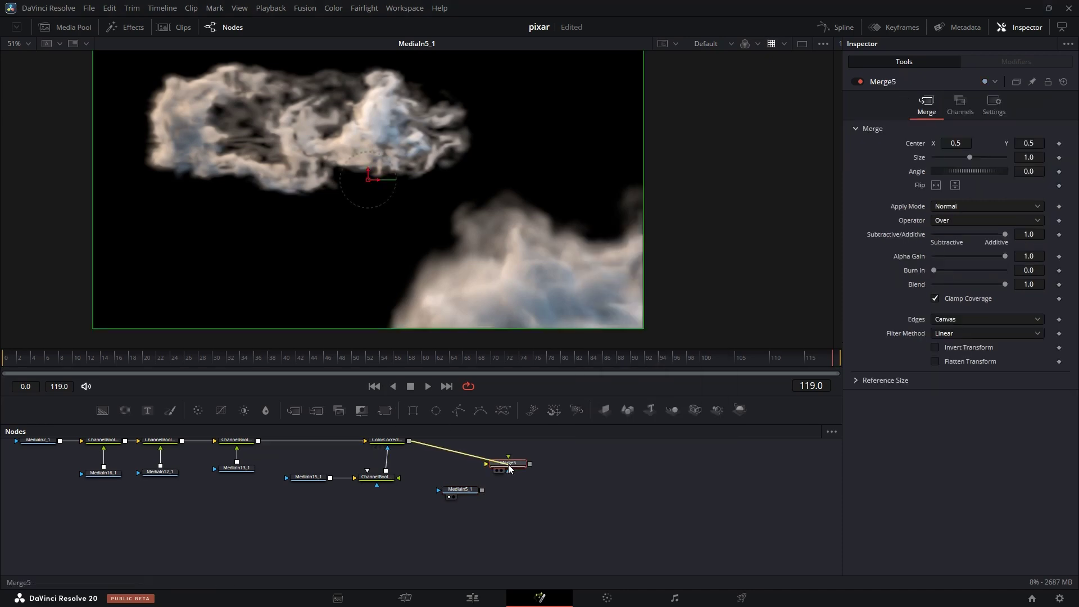
pyautogui.moveTo(507, 464); pyautogui.dragTo(492, 441)
pyautogui.moveTo(481, 490); pyautogui.dragTo(493, 461)
pyautogui.press('1')
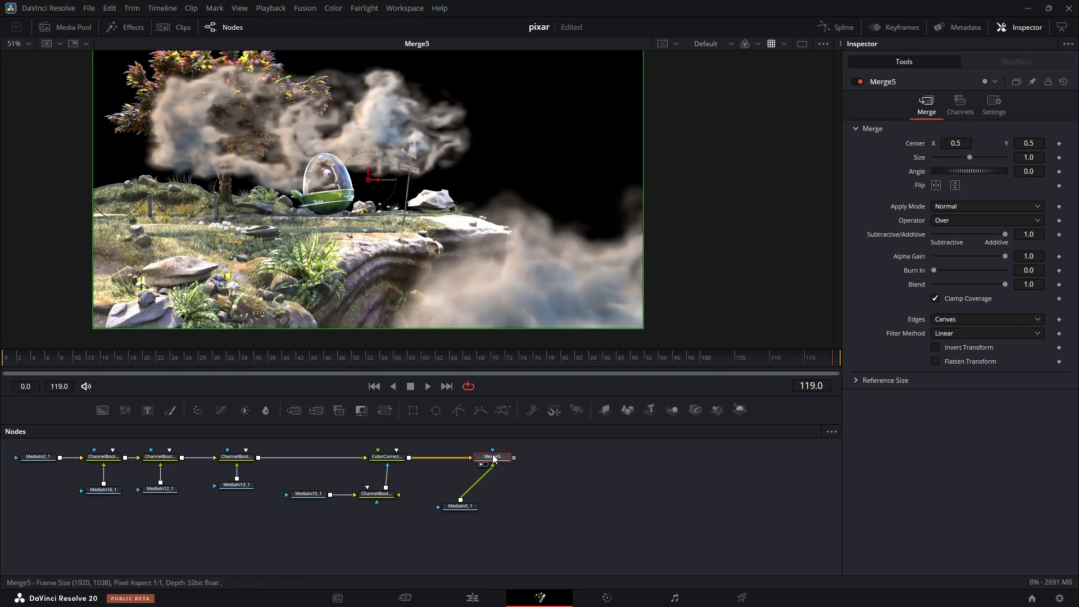
# Swap the foreground and background inputs of Merge5 to put the clouds behind the cliff scene, comparing both orders
pyautogui.hotkey('ctrl', 't')
pyautogui.hotkey('ctrl', 't')
pyautogui.hotkey('ctrl', 't')
pyautogui.hotkey('ctrl', 't')
pyautogui.hotkey('ctrl', 't')
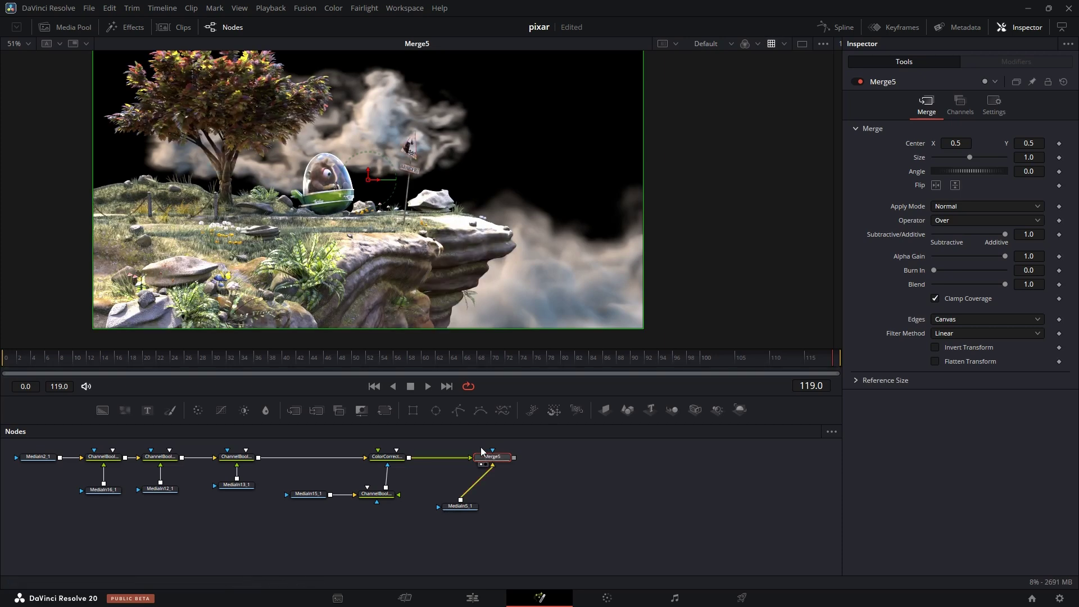
pyautogui.hotkey('ctrl', 't')
pyautogui.hotkey('ctrl', 't')
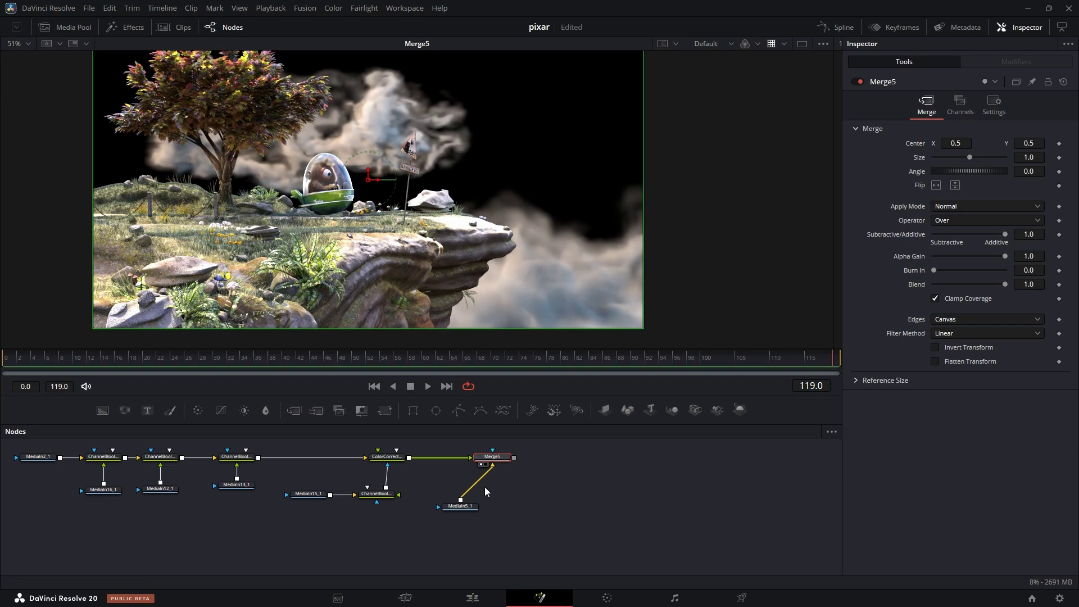
# Place the sky image MediaIn4_1 beside Merge5, and combine both in a new Merge node
pyautogui.click(462, 507)
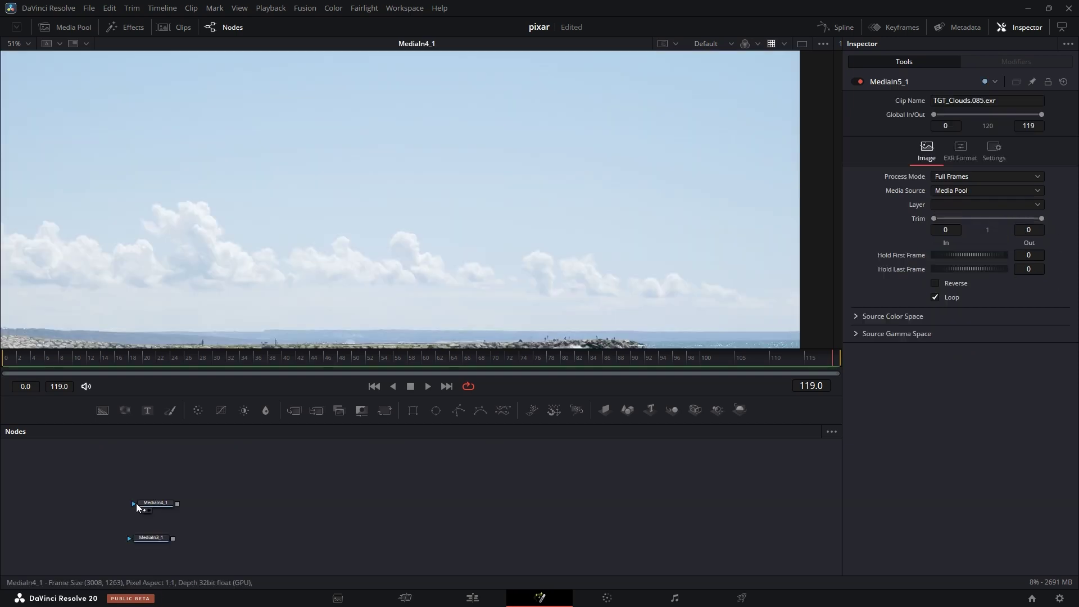
pyautogui.moveTo(136, 503); pyautogui.dragTo(333, 561)
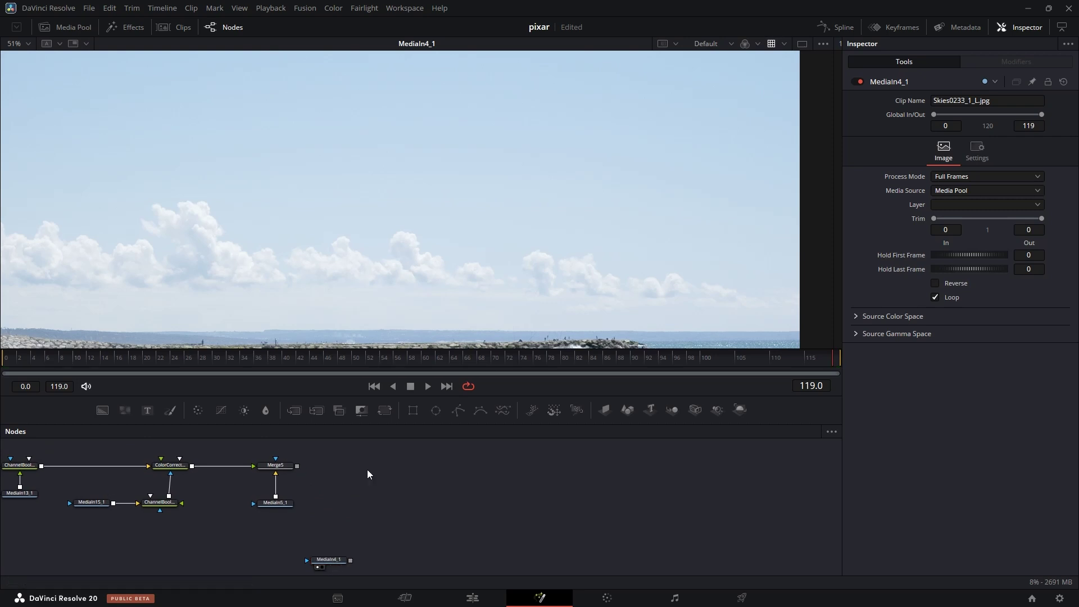
pyautogui.hotkey('shift', 'space')
pyautogui.write('merge')
pyautogui.press('Return')
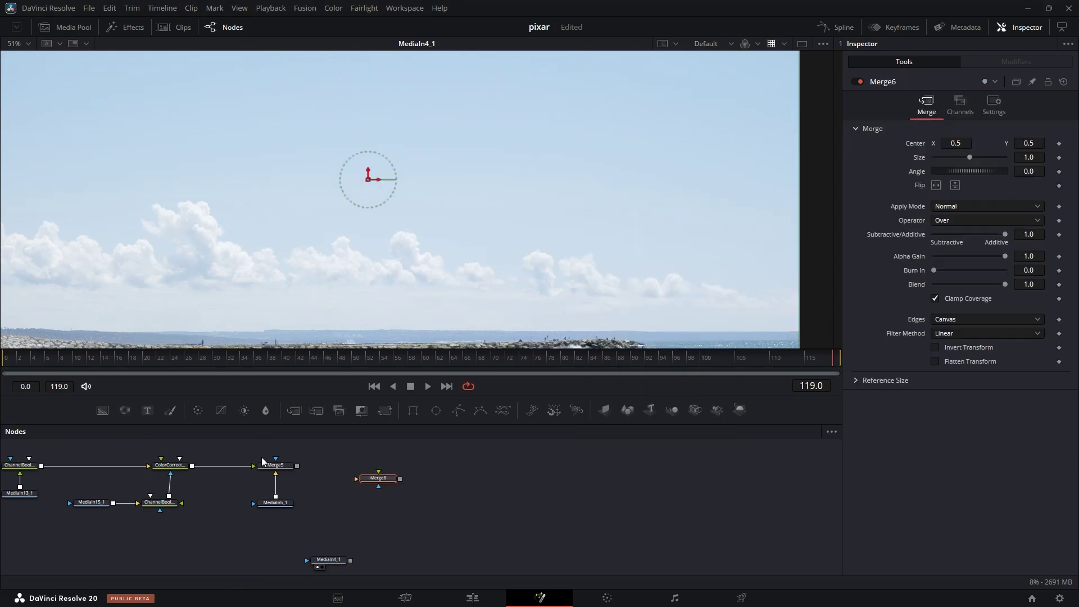
pyautogui.moveTo(297, 466); pyautogui.dragTo(375, 471)
pyautogui.moveTo(339, 559); pyautogui.dragTo(394, 468)
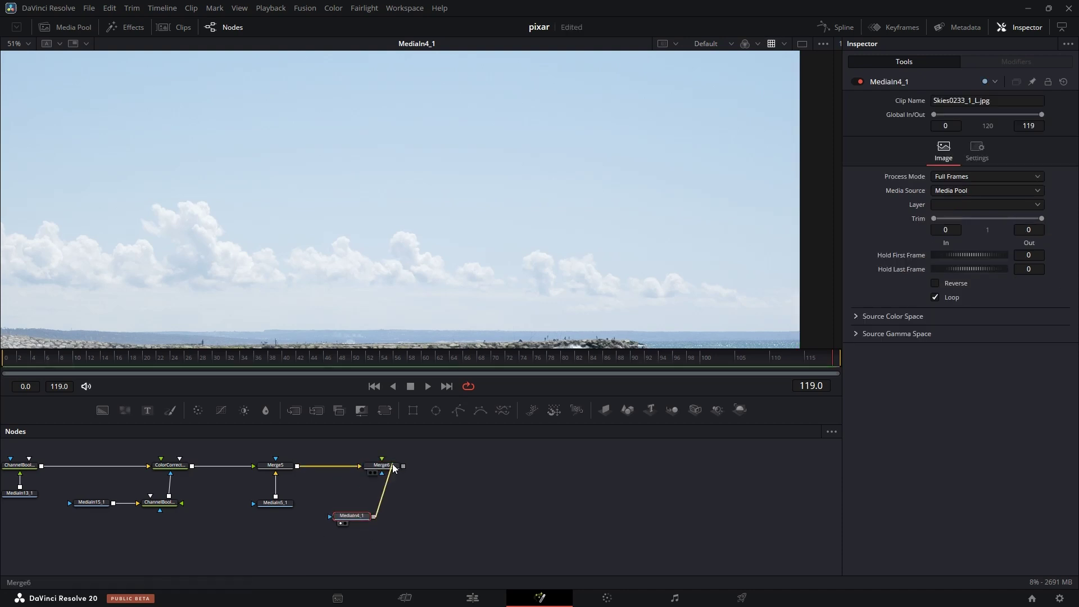
# Make the sky the background of Merge6, view the merge output, and align MediaIn4_1 beneath it
pyautogui.press('1')
pyautogui.click(388, 470)
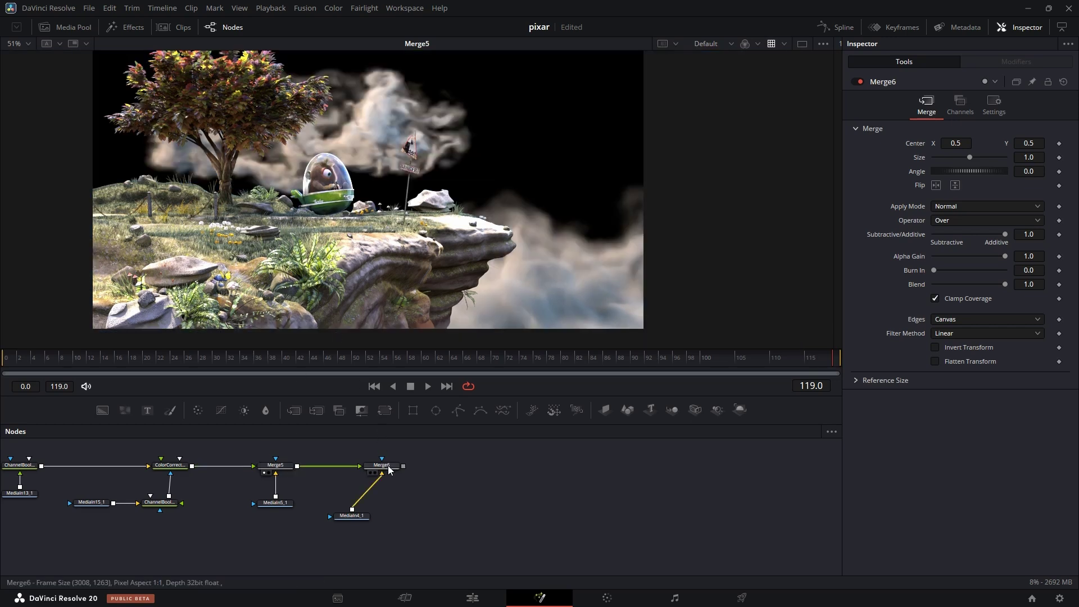
pyautogui.press('1')
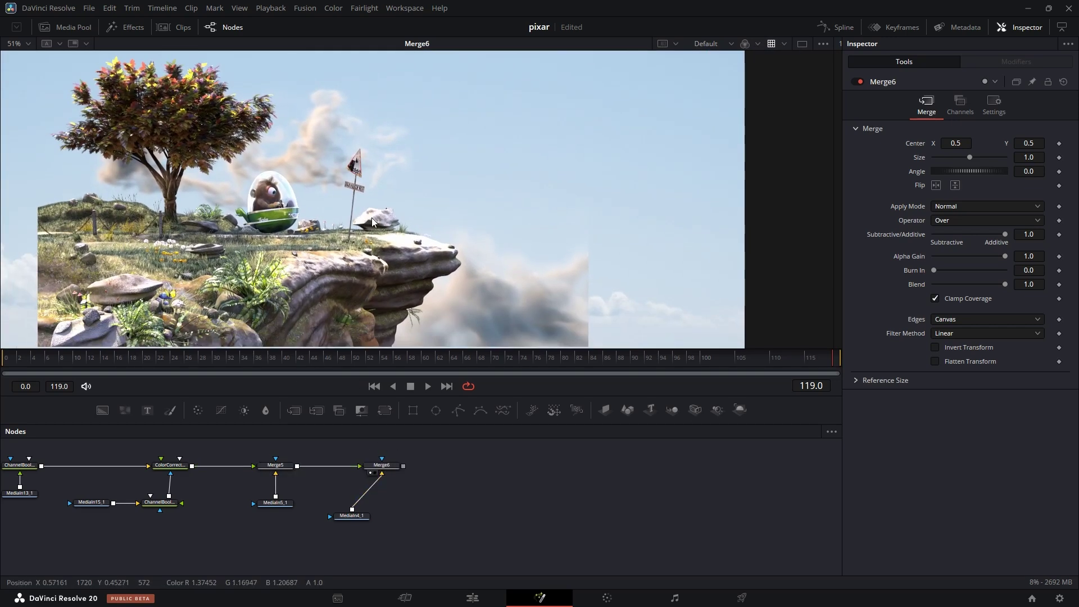
pyautogui.moveTo(358, 517); pyautogui.dragTo(387, 512)
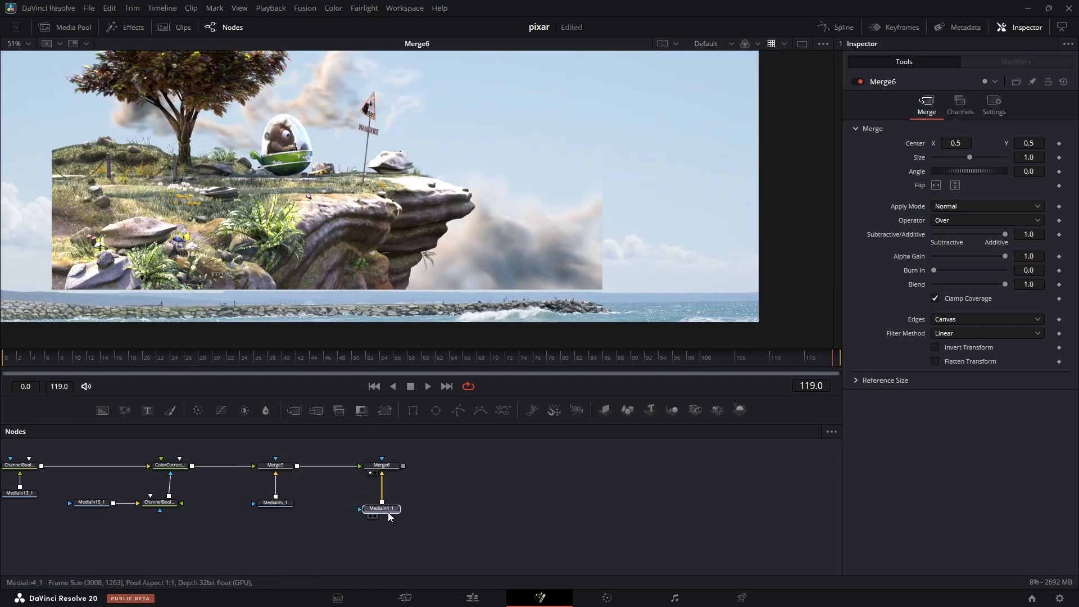
# Insert a Resize node set to 1920 by 1038 between MediaIn4_1 and Merge6, and view the fitted composite
pyautogui.click(265, 472)
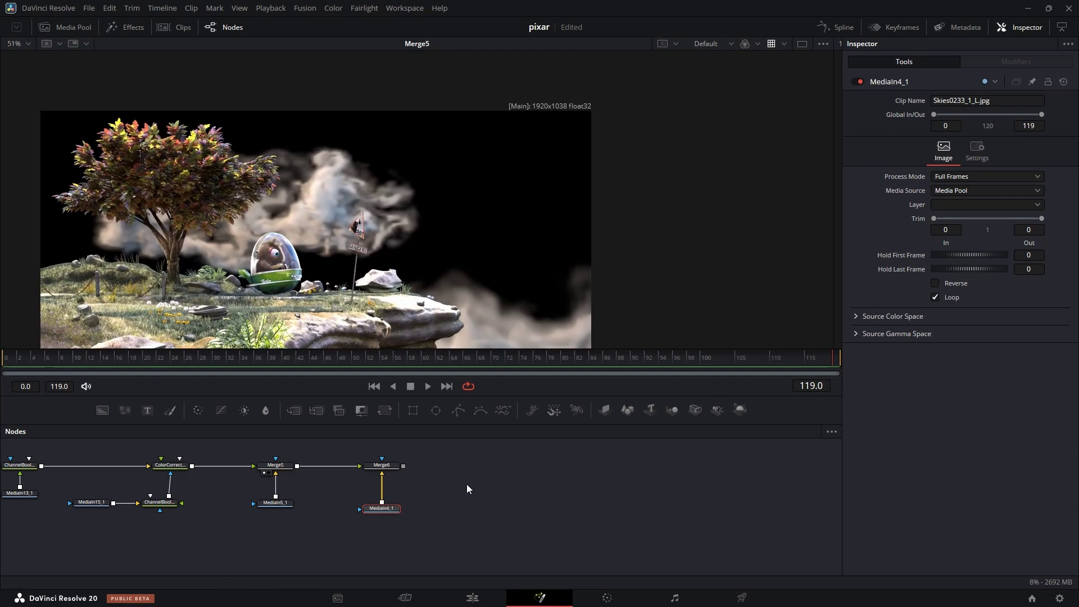
pyautogui.hotkey('shift', 'space')
pyautogui.write('res')
pyautogui.press('Return')
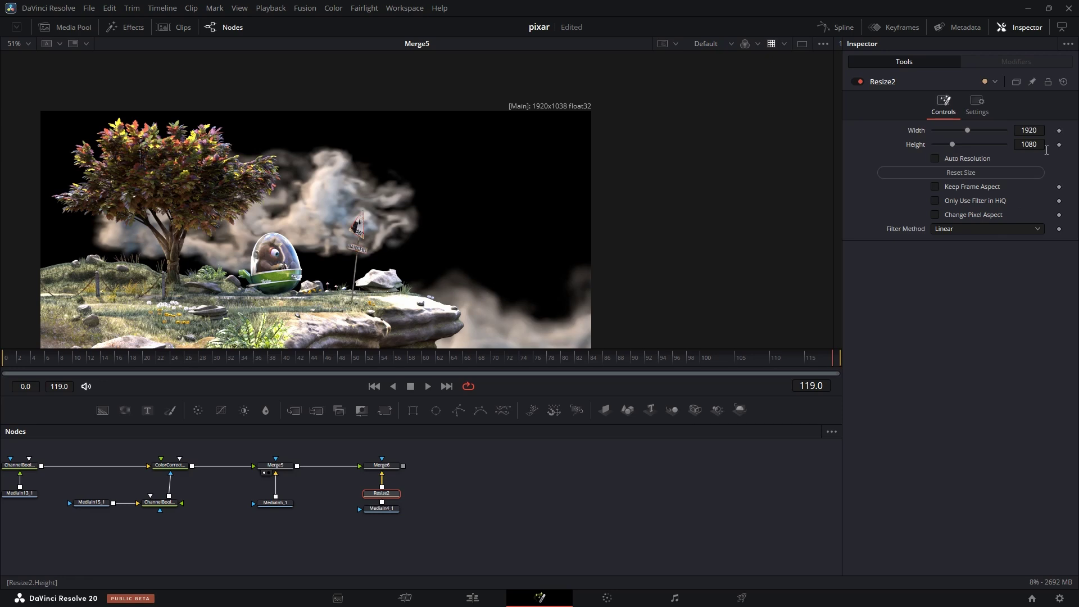
pyautogui.write('1038')
pyautogui.press('Return')
pyautogui.press('1')
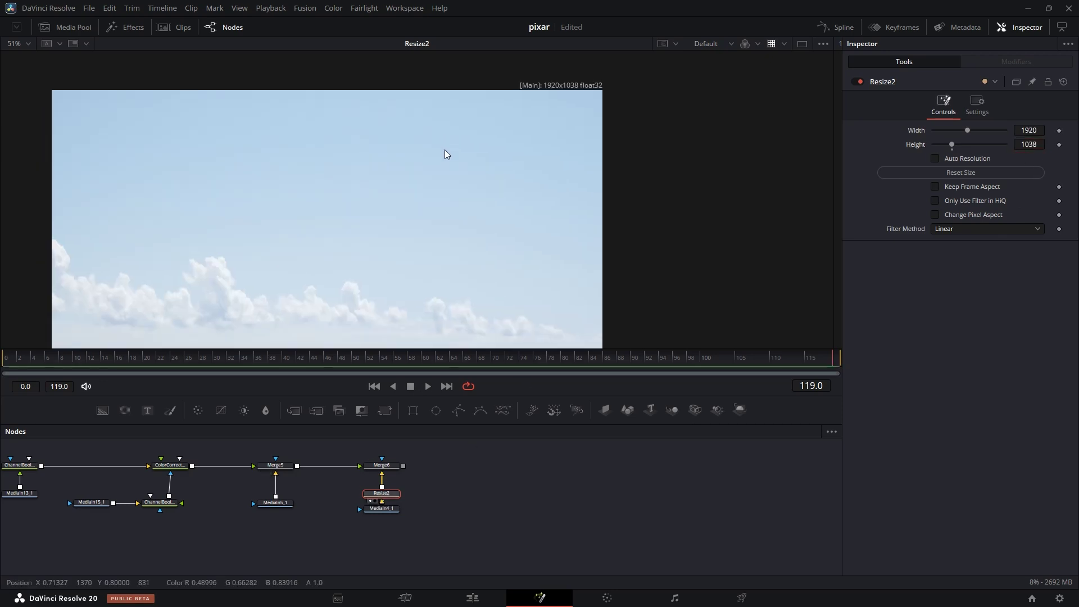
pyautogui.hotkey('ctrl', 'f')
pyautogui.moveTo(388, 464); pyautogui.dragTo(449, 309)
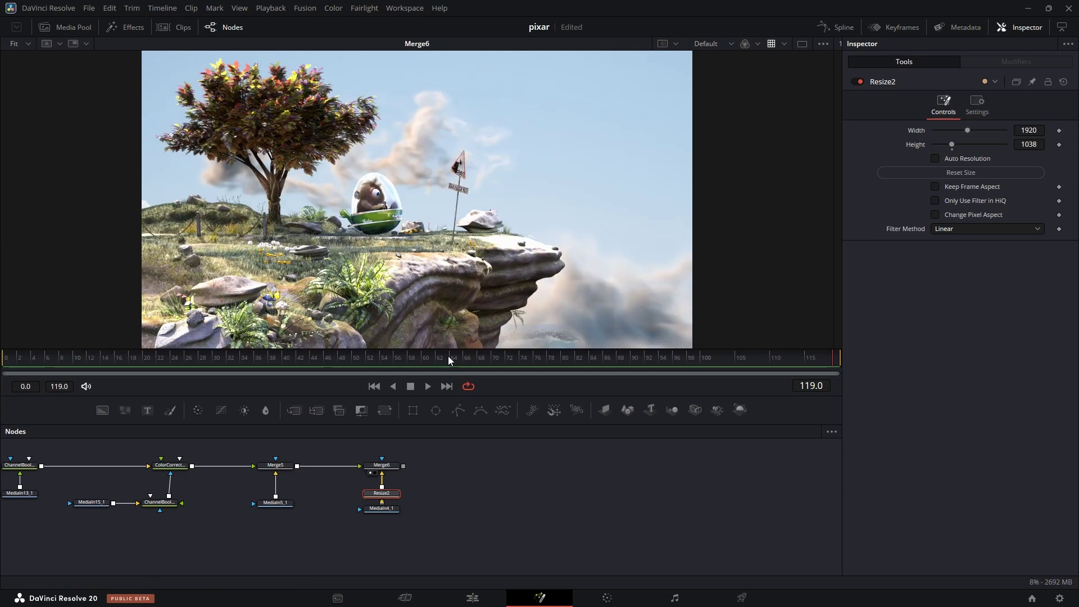
# View MediaIn3_1 and MediaIn1_1, and place the car dust clip MediaIn3_1 after Merge6
pyautogui.click(264, 472)
pyautogui.scroll(5, 158, 499)
pyautogui.click(83, 493)
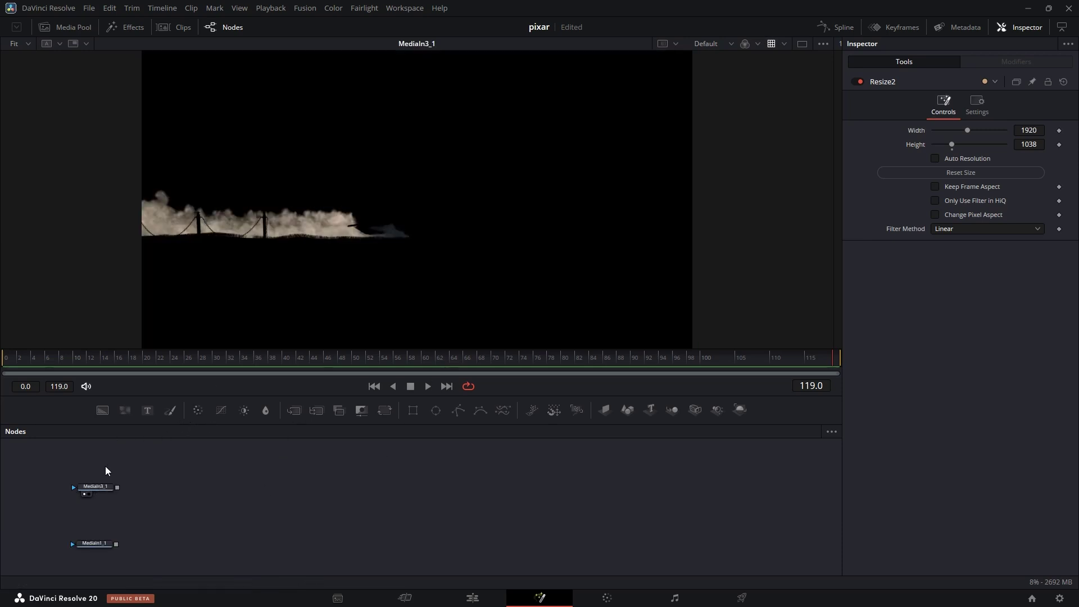
pyautogui.click(85, 550)
pyautogui.moveTo(95, 486); pyautogui.dragTo(444, 486)
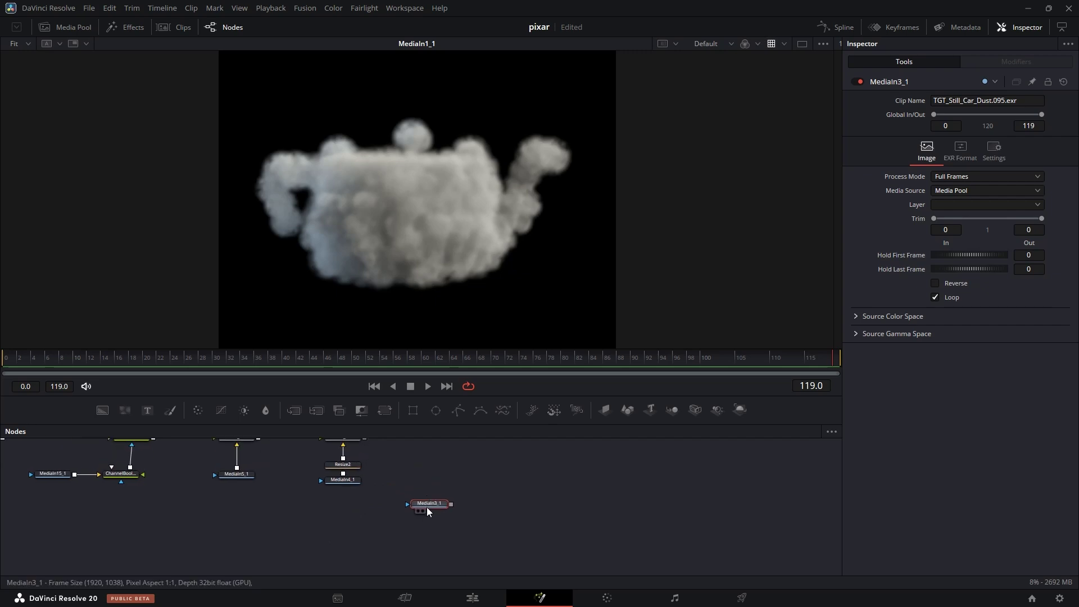
# Add a Merge node next to MediaIn3_1
pyautogui.hotkey('shift', 'space')
pyautogui.write('res')
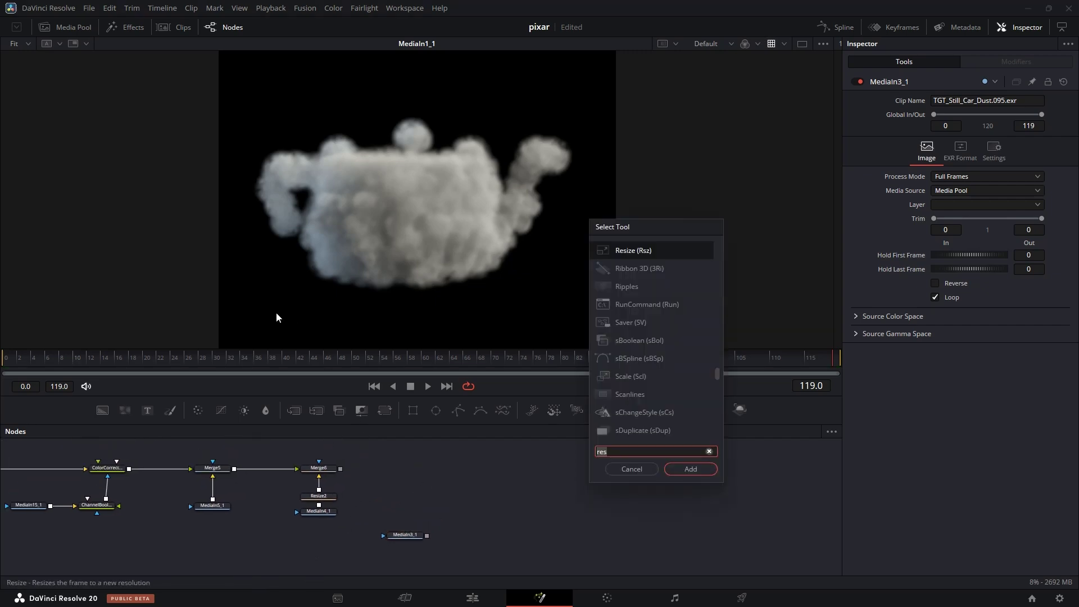
pyautogui.press('BackSpace')
pyautogui.press('BackSpace')
pyautogui.press('BackSpace')
pyautogui.write('merge')
pyautogui.press('Return')
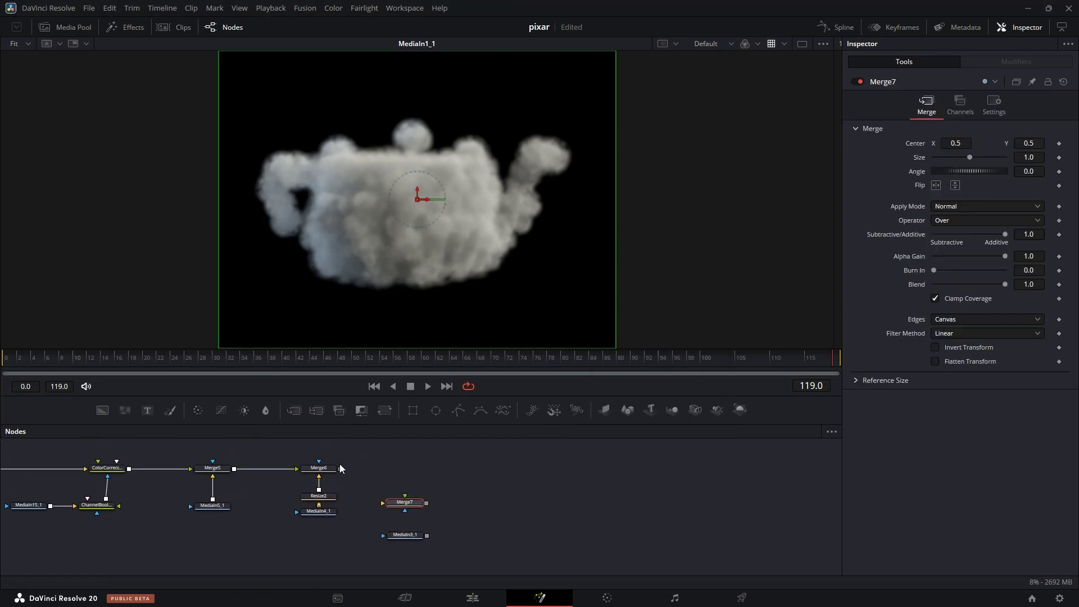
# Connect Merge6 as the background and MediaIn3_1 as the foreground of Merge7, and inspect the dust around the vehicle
pyautogui.moveTo(340, 468); pyautogui.dragTo(453, 477)
pyautogui.moveTo(427, 535); pyautogui.dragTo(469, 472)
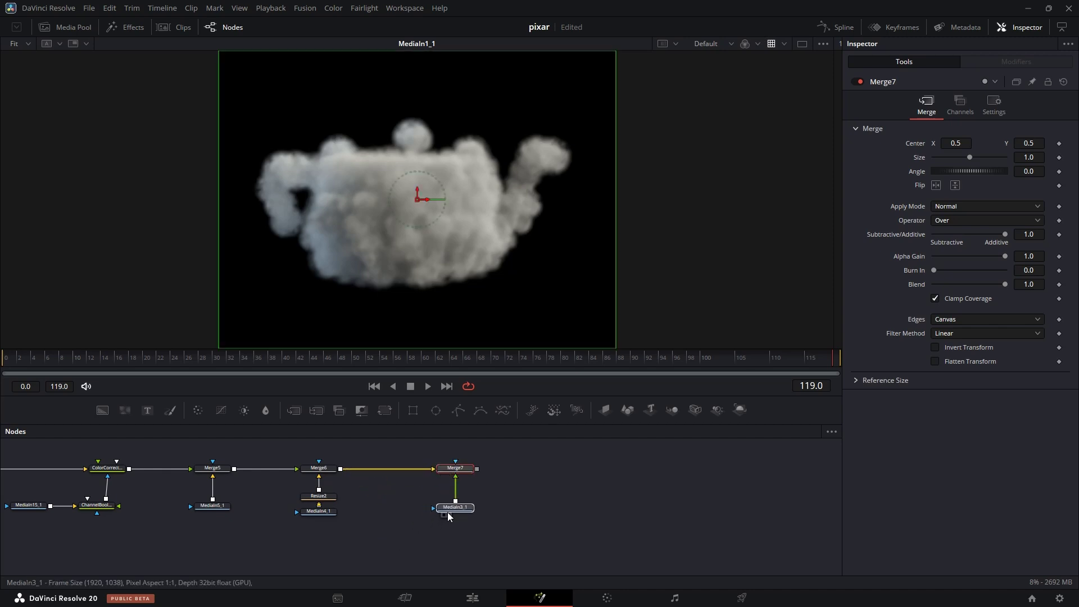
pyautogui.moveTo(443, 512); pyautogui.dragTo(452, 513)
pyautogui.click(444, 476)
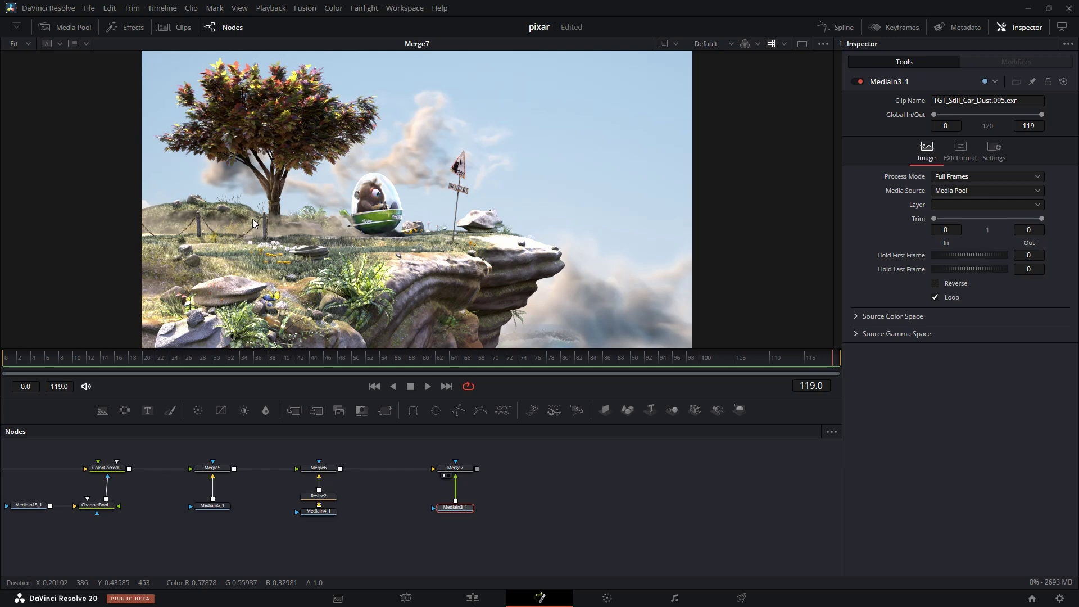
pyautogui.scroll(5, 292, 211)
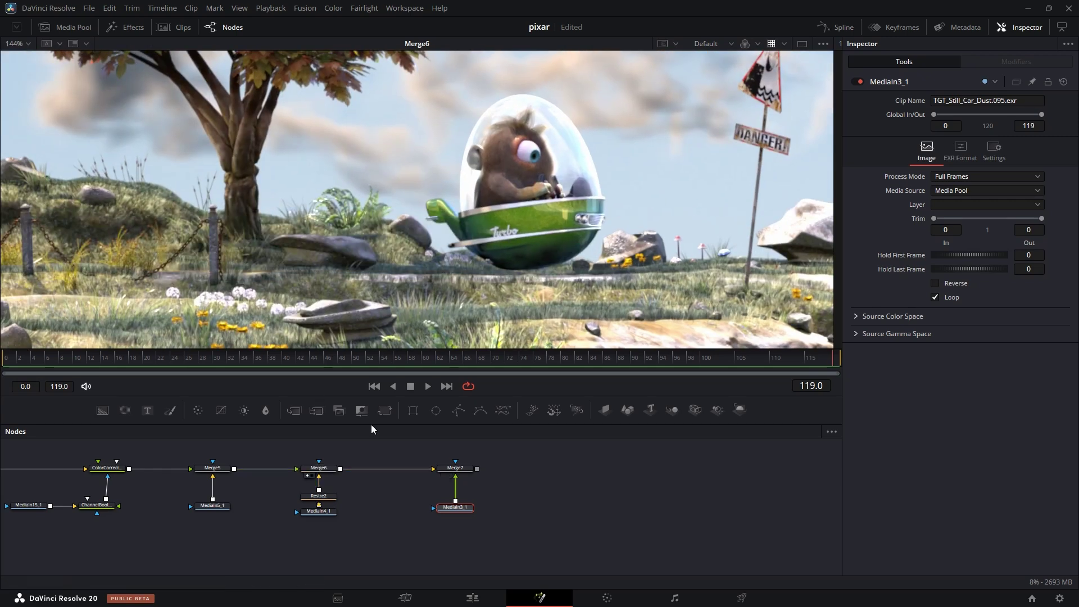
# Make room before Merge7 and insert a Blur node between Merge6 and Merge7
pyautogui.moveTo(456, 468); pyautogui.dragTo(473, 468)
pyautogui.hotkey('shift', 'space')
pyautogui.write('merg')
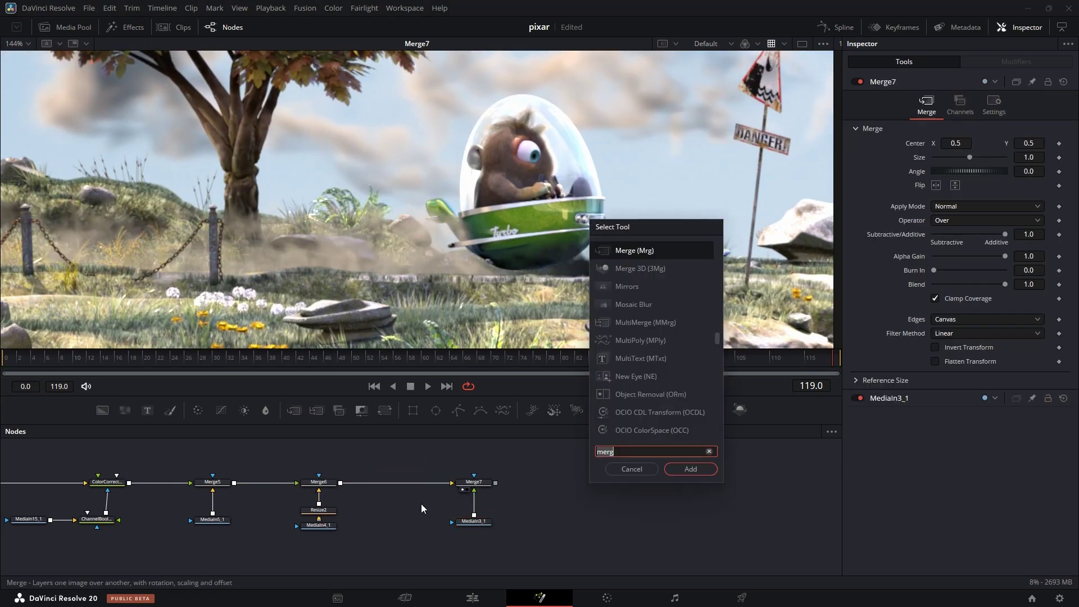
pyautogui.press('BackSpace')
pyautogui.press('BackSpace')
pyautogui.press('BackSpace')
pyautogui.press('BackSpace')
pyautogui.write('blur')
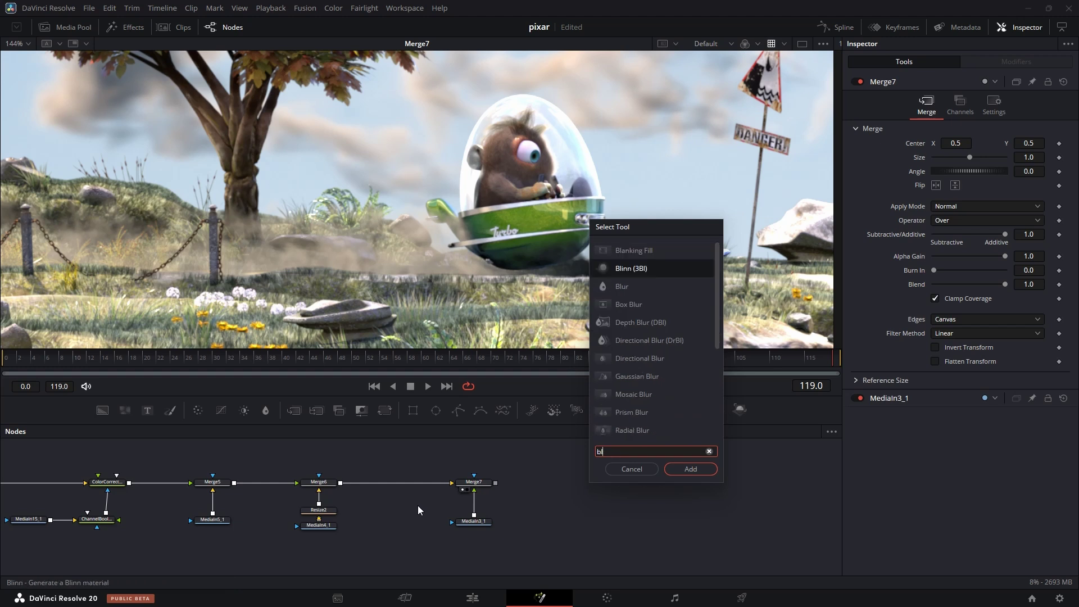
pyautogui.press('Return')
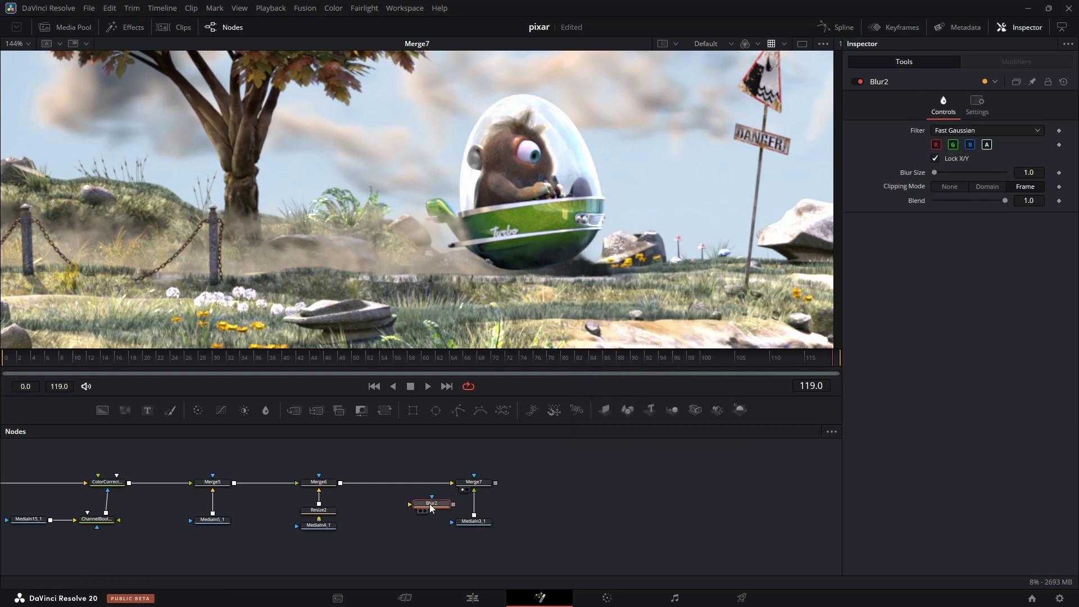
pyautogui.moveTo(423, 508); pyautogui.dragTo(397, 486)
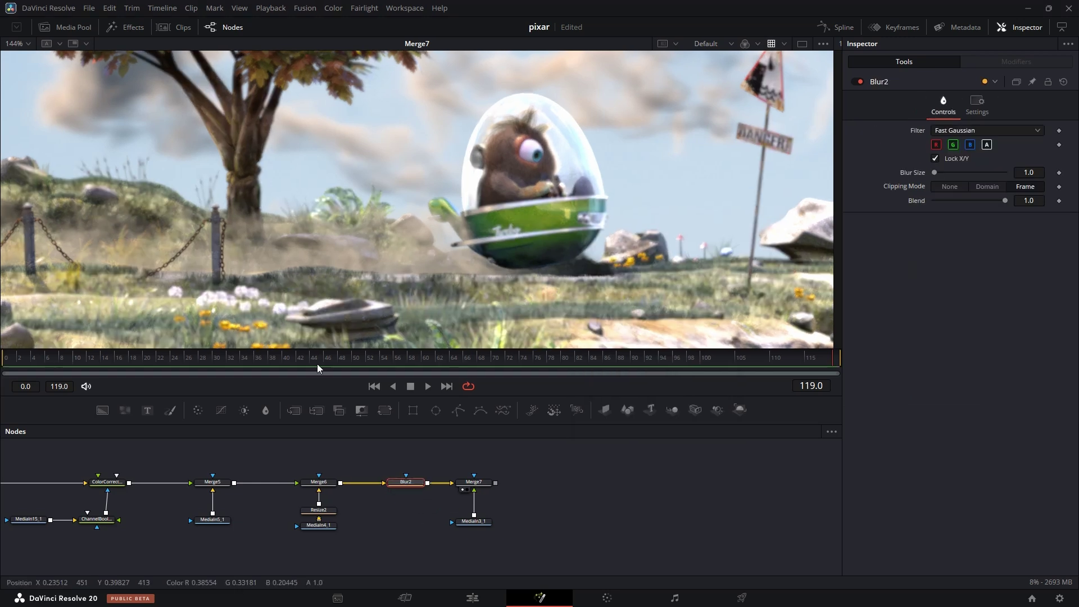
# Mask the Blur node with MediaIn3_1, set its Blur Size to 3.9, and check the result in the Merge7 output
pyautogui.moveTo(446, 510); pyautogui.dragTo(425, 214)
pyautogui.scroll(3, 425, 213)
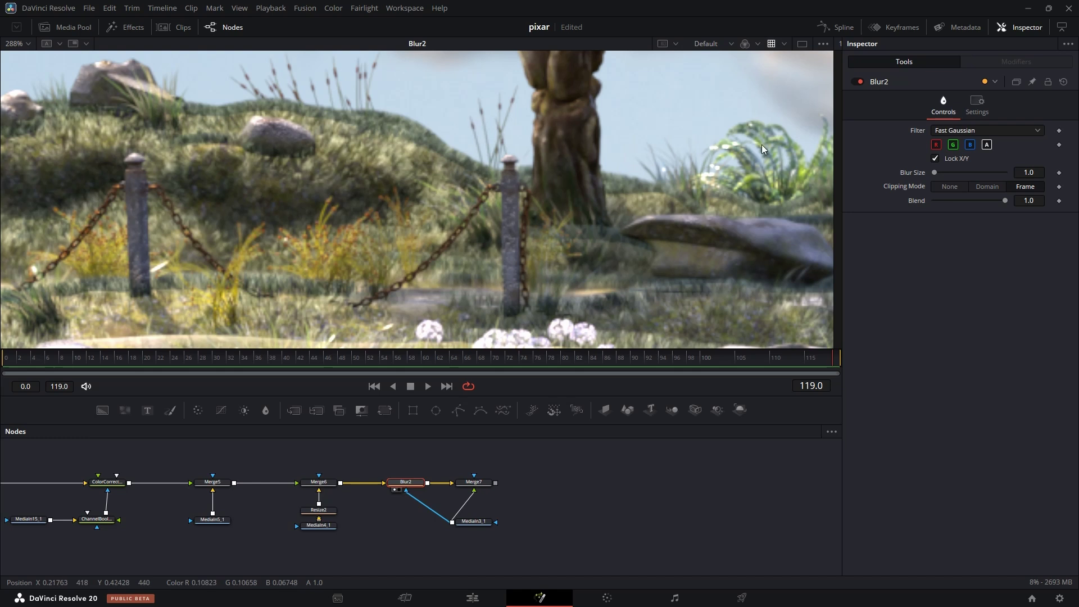
pyautogui.moveTo(939, 174); pyautogui.dragTo(937, 173)
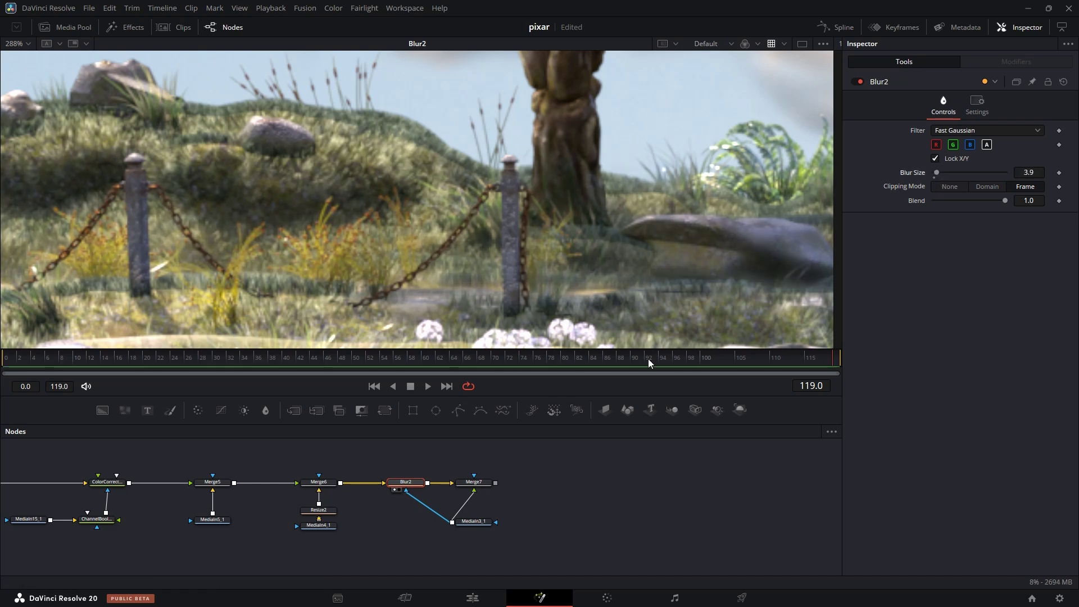
pyautogui.moveTo(473, 483); pyautogui.dragTo(506, 262)
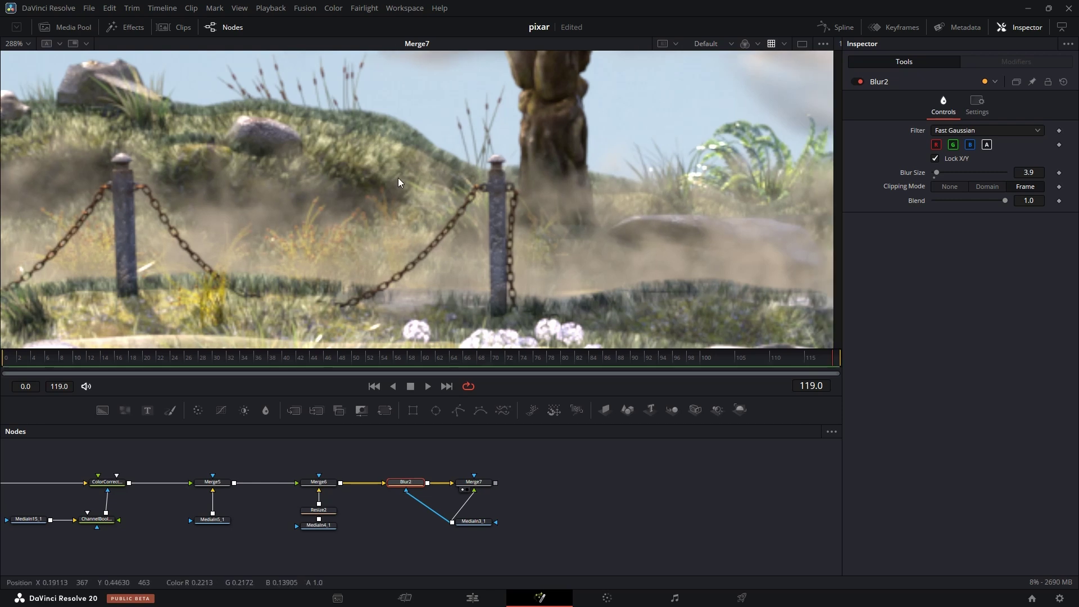
pyautogui.hotkey('ctrl', 'f')
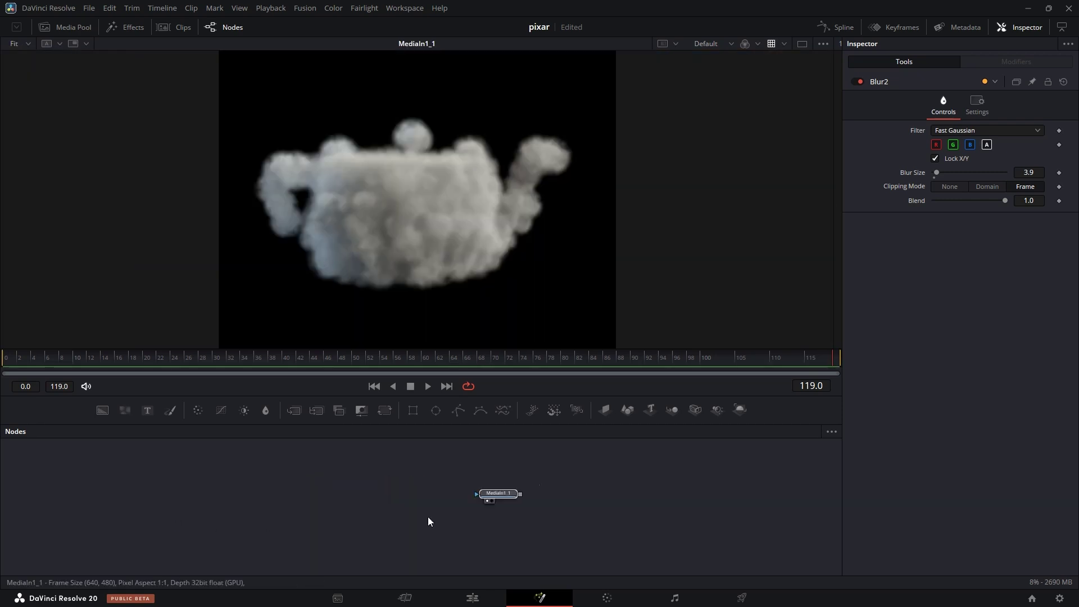
# Place the teapot cloud clip MediaIn1_1 below the node chain, and add a duplicate of the Resize2 node
pyautogui.click(348, 543)
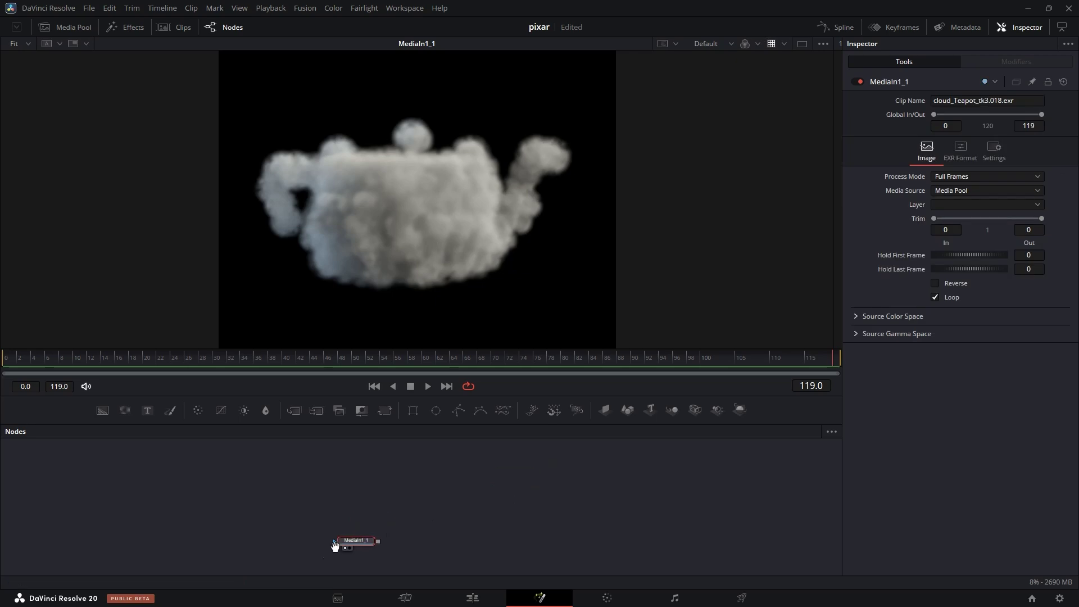
pyautogui.moveTo(346, 554); pyautogui.dragTo(340, 516)
pyautogui.scroll(2, 340, 516)
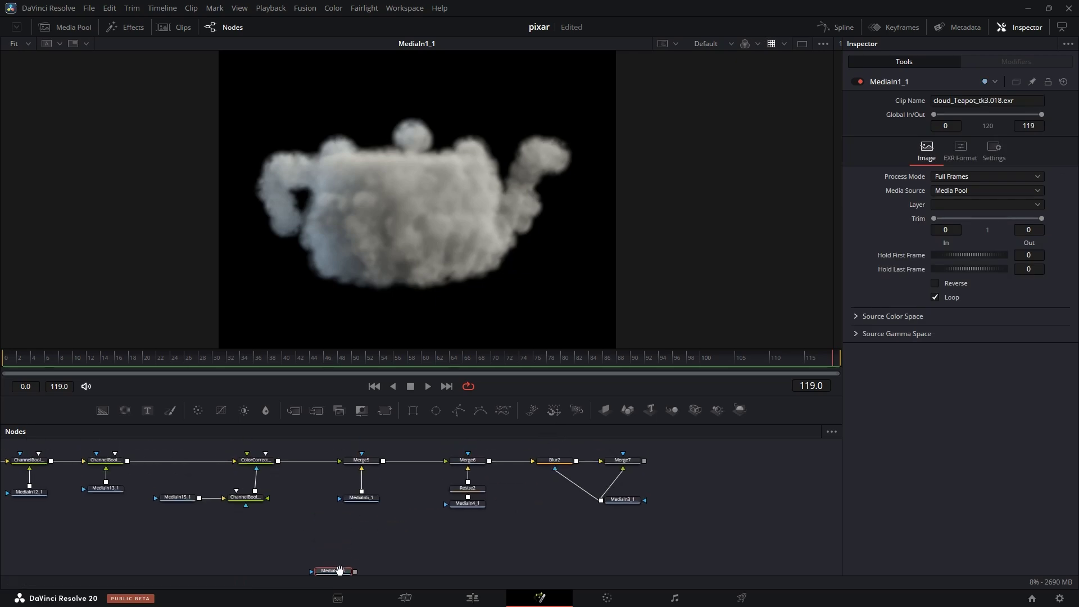
pyautogui.click(466, 484)
pyautogui.hotkey('ctrl', 'c')
pyautogui.hotkey('ctrl', 'v')
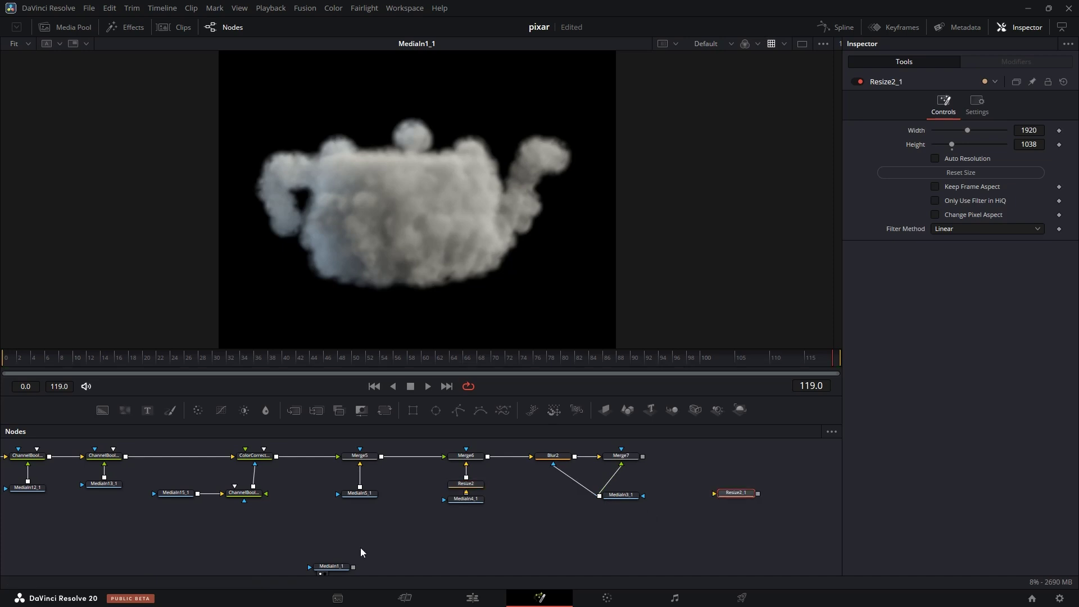
# Feed MediaIn1_1 through Resize2_1 into the foreground of a new Merge node that takes Merge7 as its background
pyautogui.moveTo(333, 566); pyautogui.dragTo(725, 516)
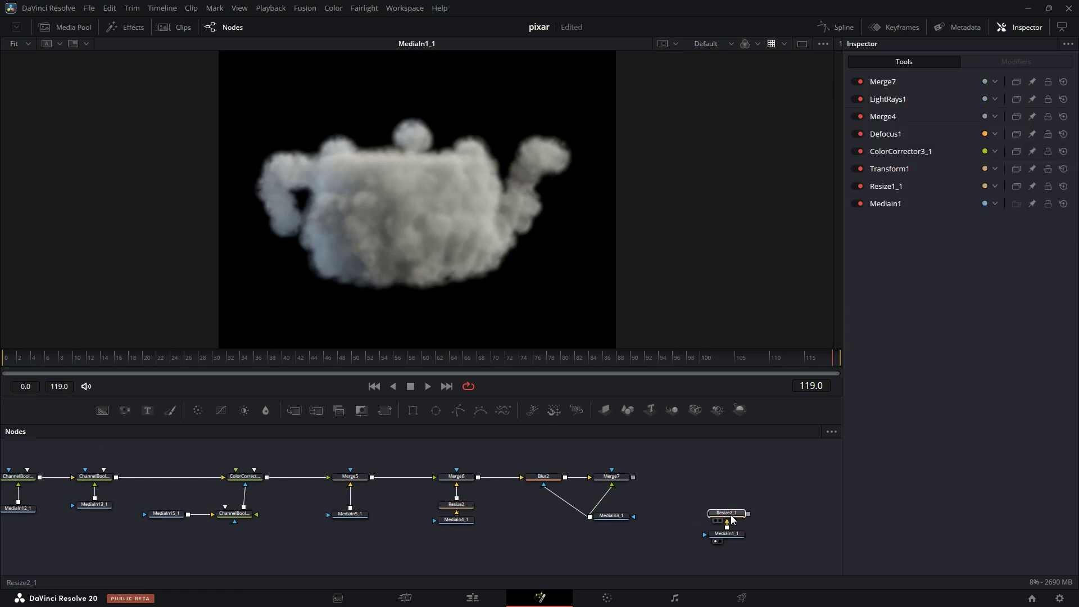
pyautogui.press('1')
pyautogui.hotkey('shift', 'space')
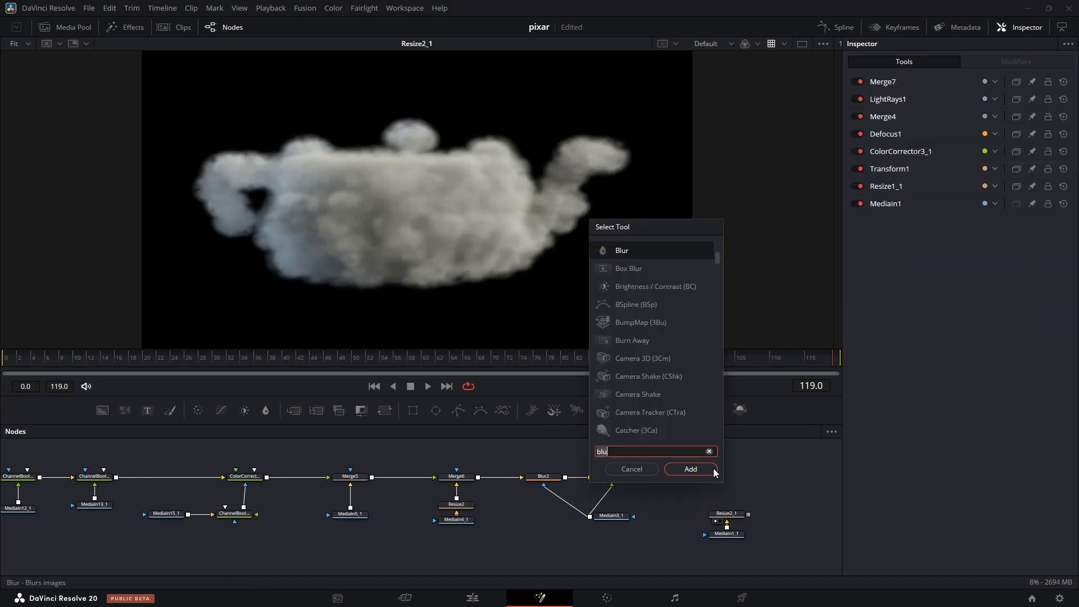
pyautogui.write('mer')
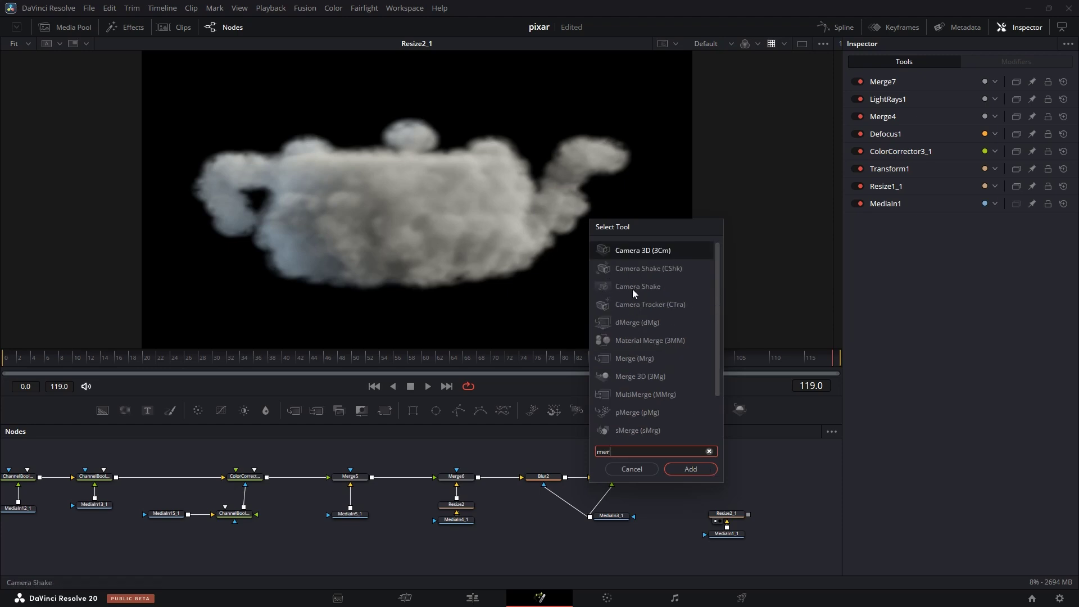
pyautogui.write('ge')
pyautogui.press('Return')
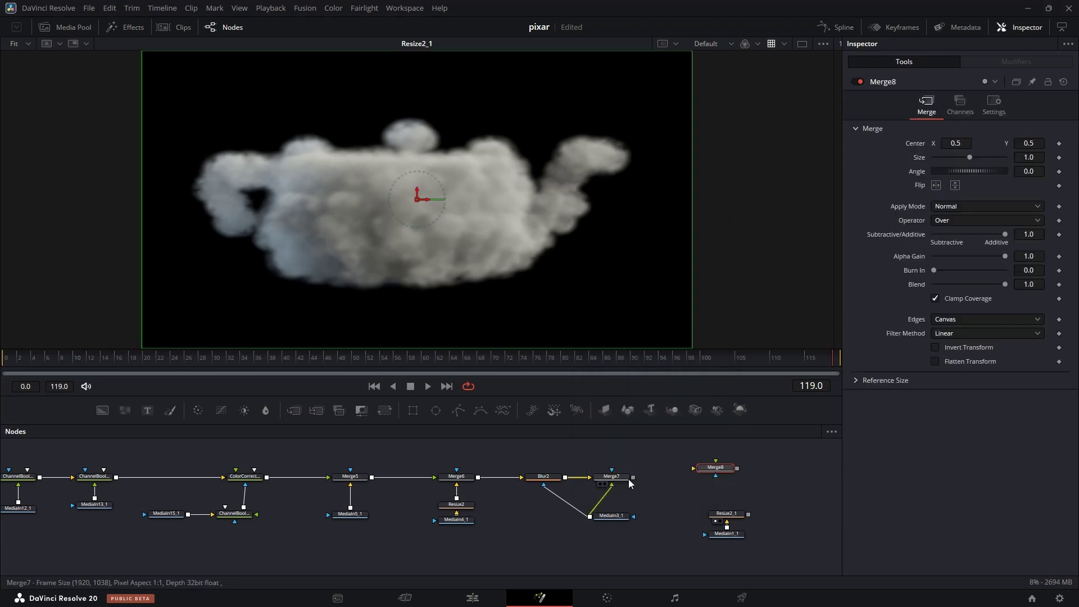
pyautogui.moveTo(632, 477); pyautogui.dragTo(723, 478)
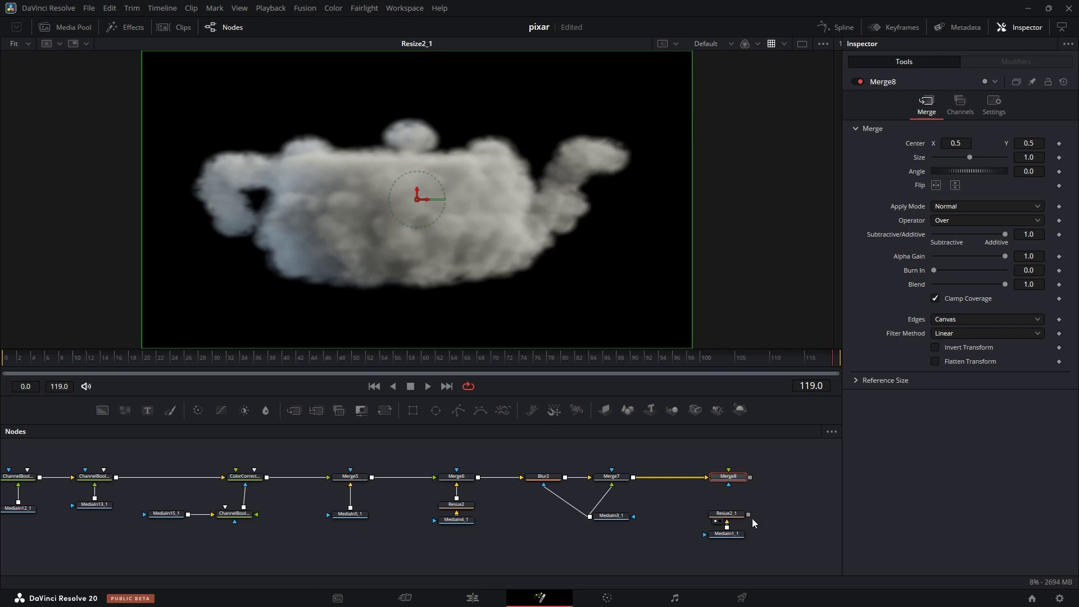
pyautogui.moveTo(749, 515); pyautogui.dragTo(729, 479)
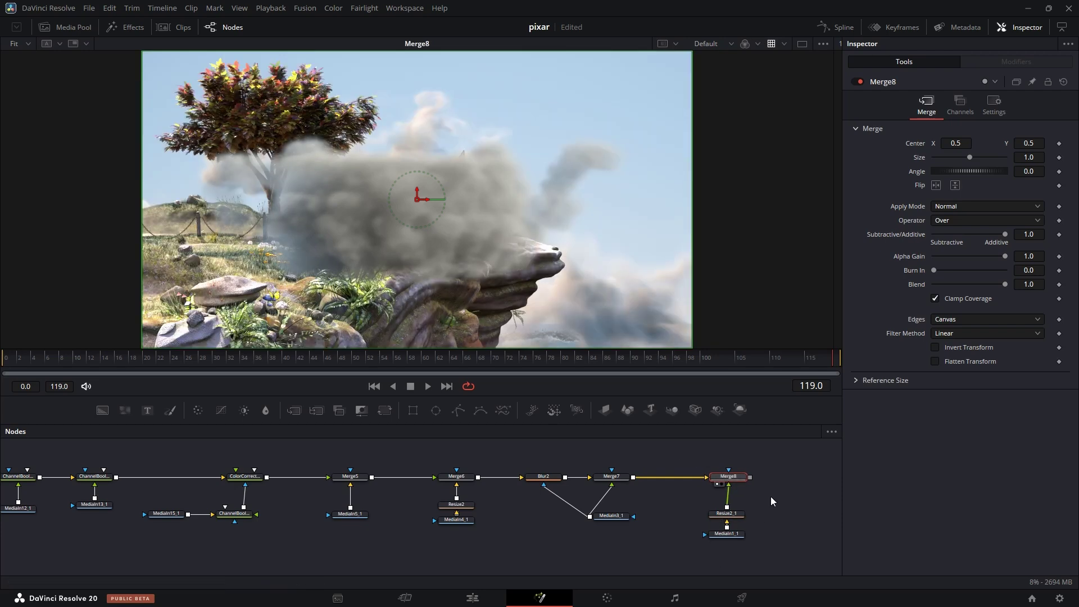
# Insert a Transform node after Resize2_1 and move the teapot cloud down beside the cliff, to about X 0.848, Y 0.166
pyautogui.click(724, 514)
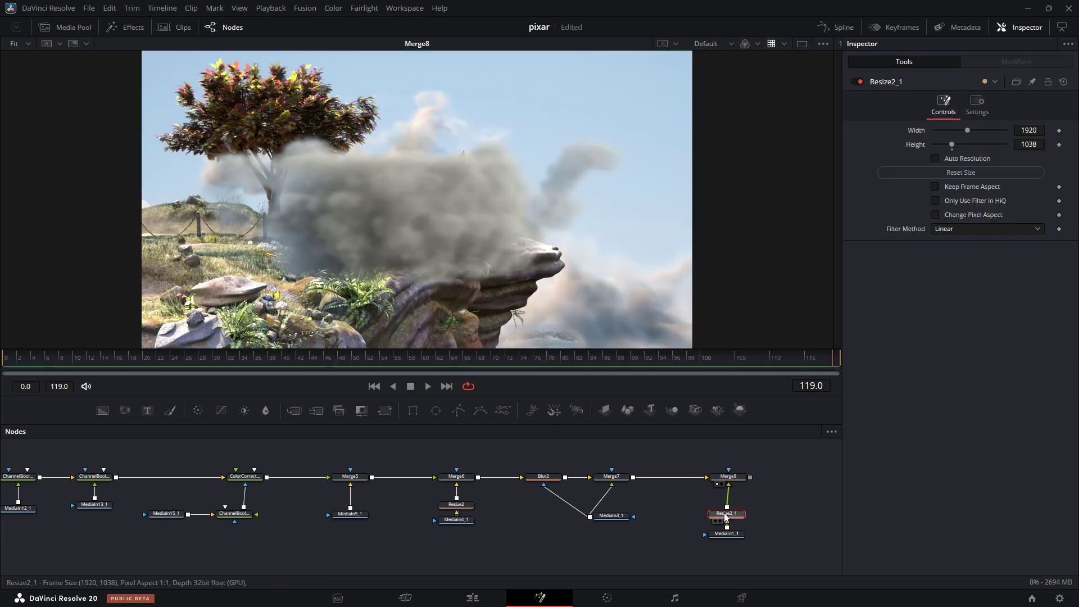
pyautogui.hotkey('shift', 'space')
pyautogui.write('tr')
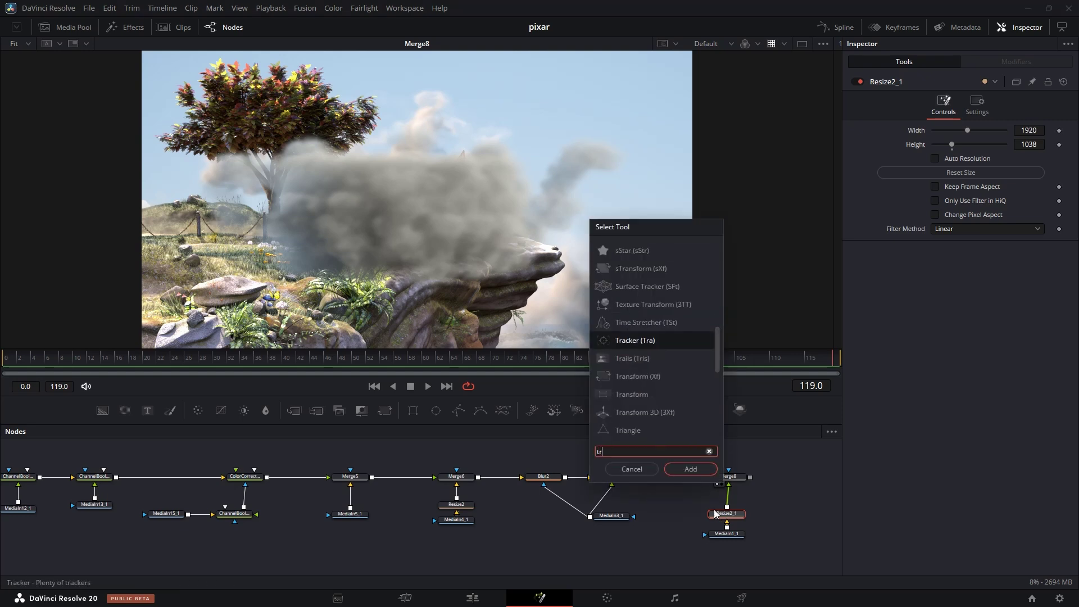
pyautogui.write('an')
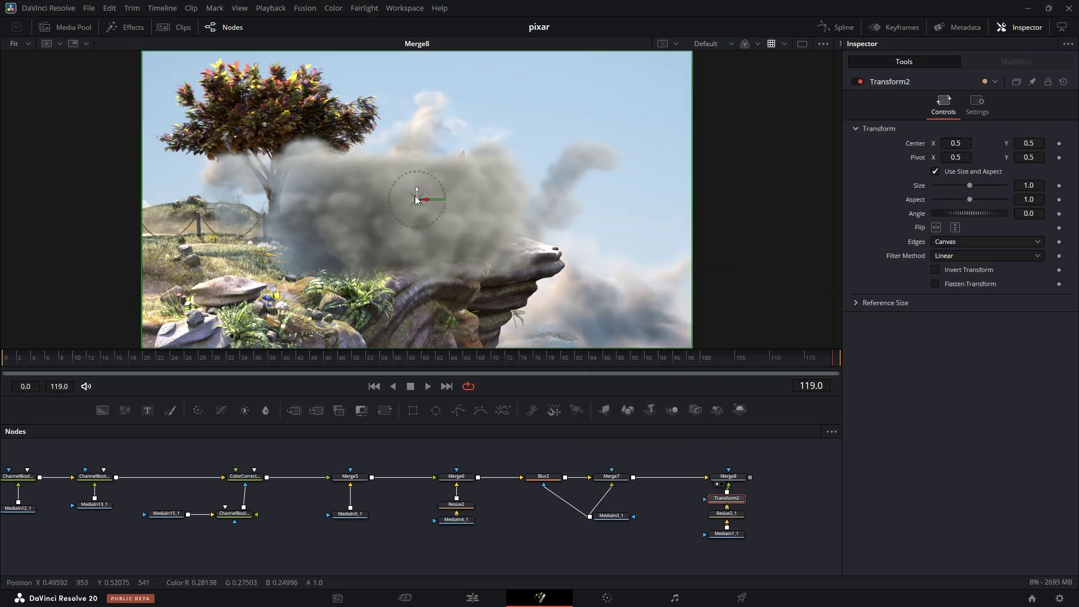
pyautogui.moveTo(417, 199); pyautogui.dragTo(608, 298)
# Lower the Blend of Merge8 to 0.709 so the teapot cloud becomes partly transparent
pyautogui.click(736, 477)
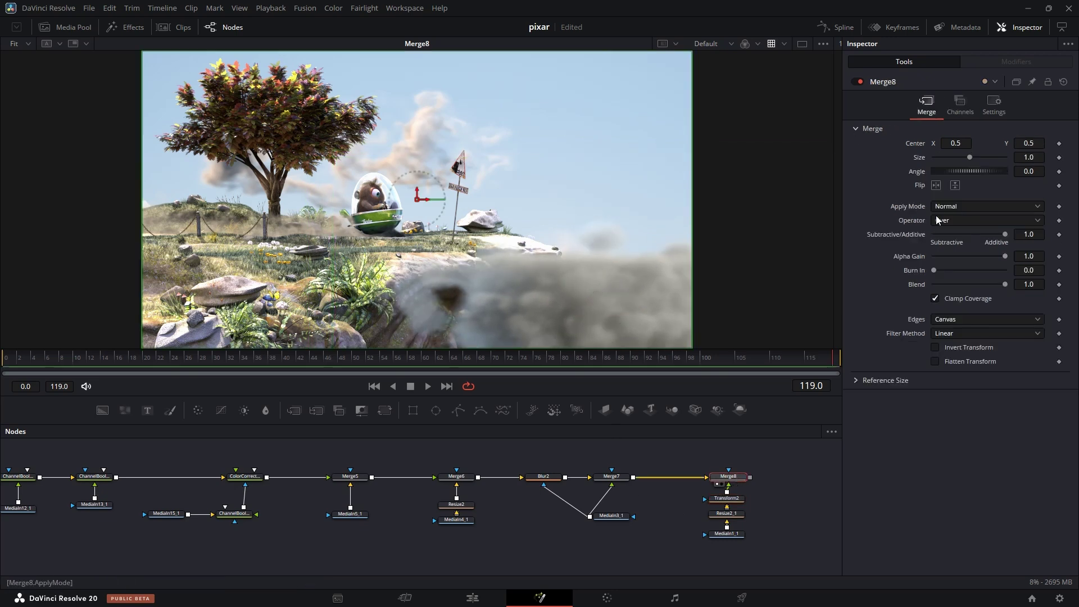
pyautogui.moveTo(1002, 282)
pyautogui.mouseDown()
pyautogui.moveTo(970, 284)
pyautogui.moveTo(984, 280)
pyautogui.mouseUp()
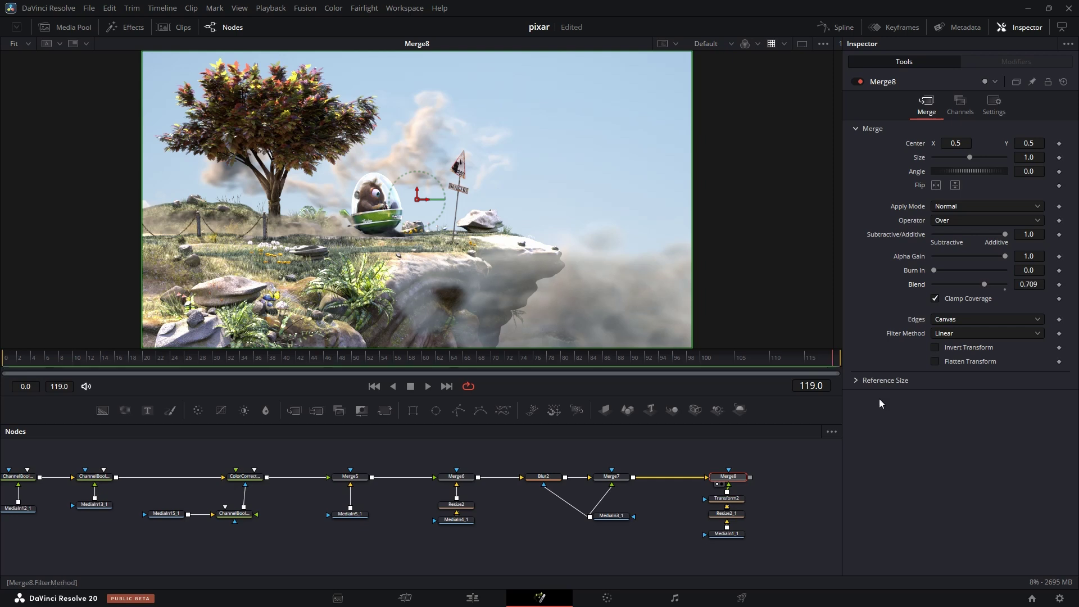
pyautogui.click(796, 497)
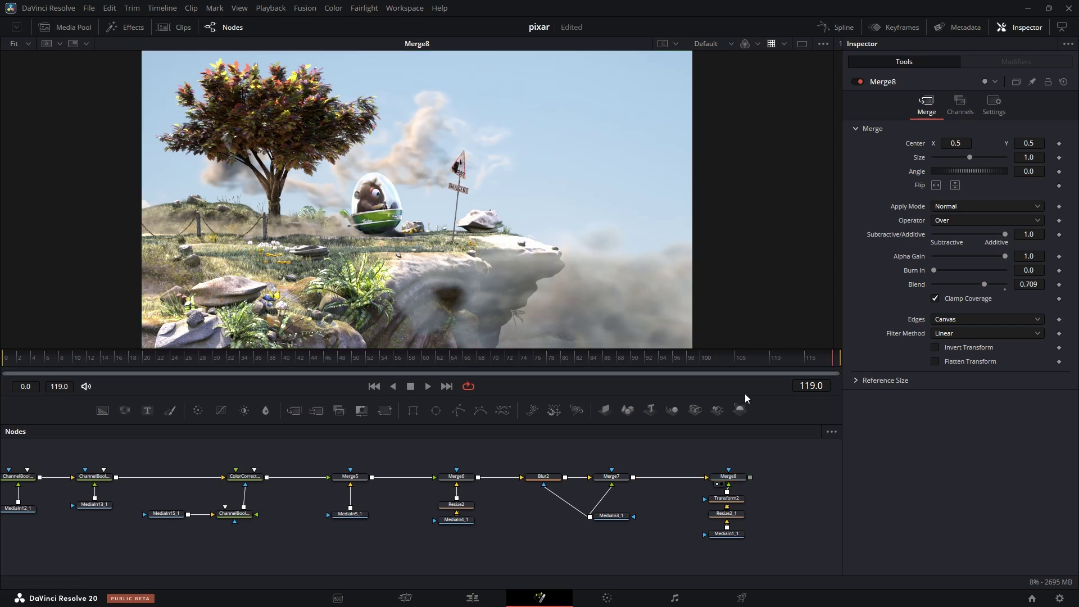
# Make room below Merge8, insert a Defocus node between Transform2 and Merge8, and set its Defocus Size to 9.29
pyautogui.moveTo(759, 501); pyautogui.dragTo(647, 552)
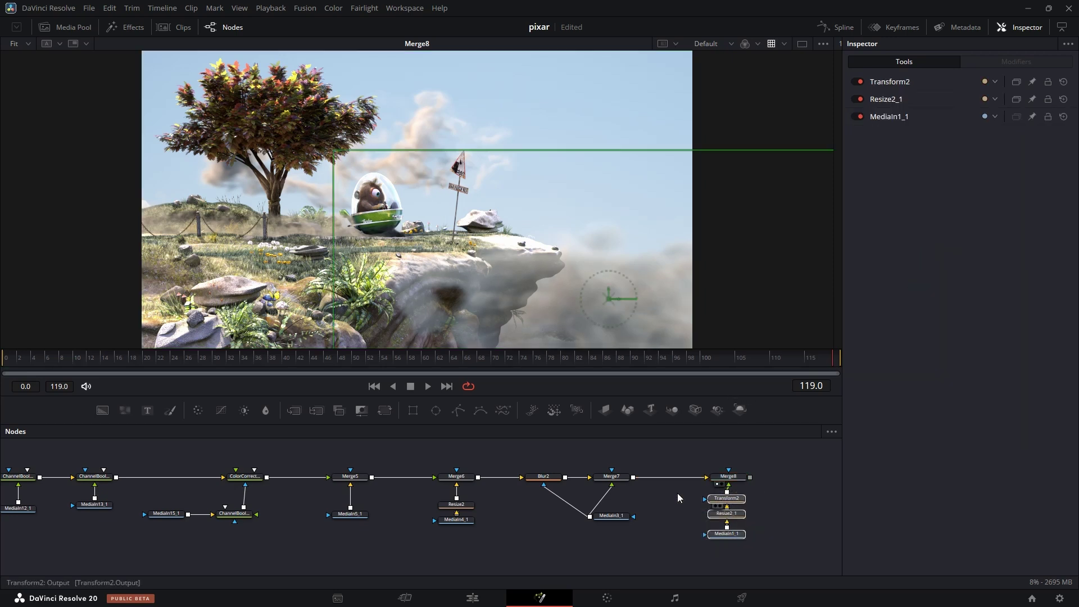
pyautogui.moveTo(726, 498); pyautogui.dragTo(727, 511)
pyautogui.click(758, 502)
pyautogui.hotkey('shift', 'space')
pyautogui.write('d')
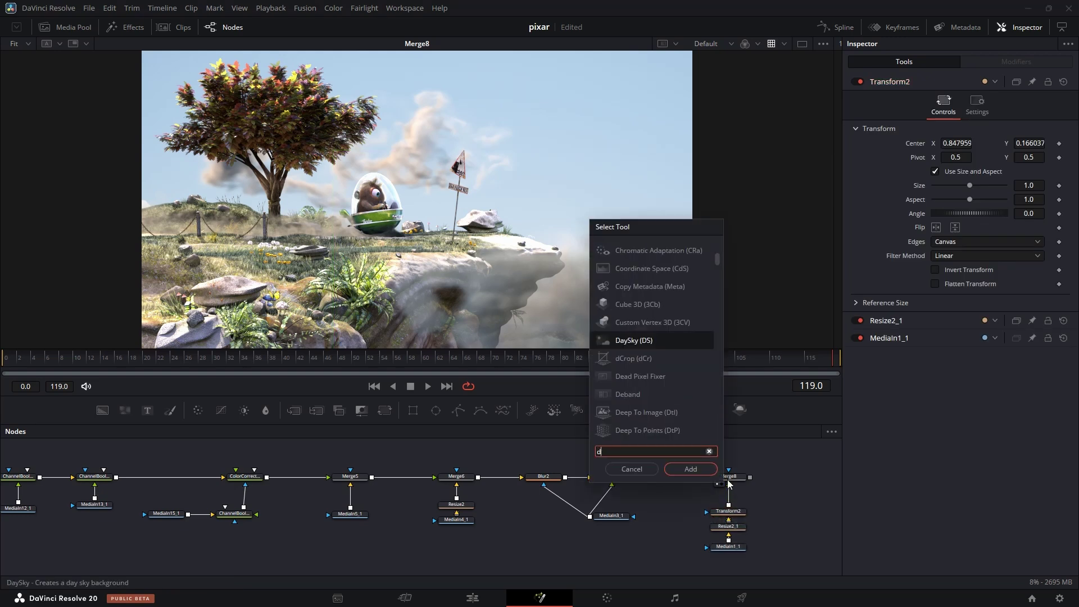
pyautogui.write('efocus')
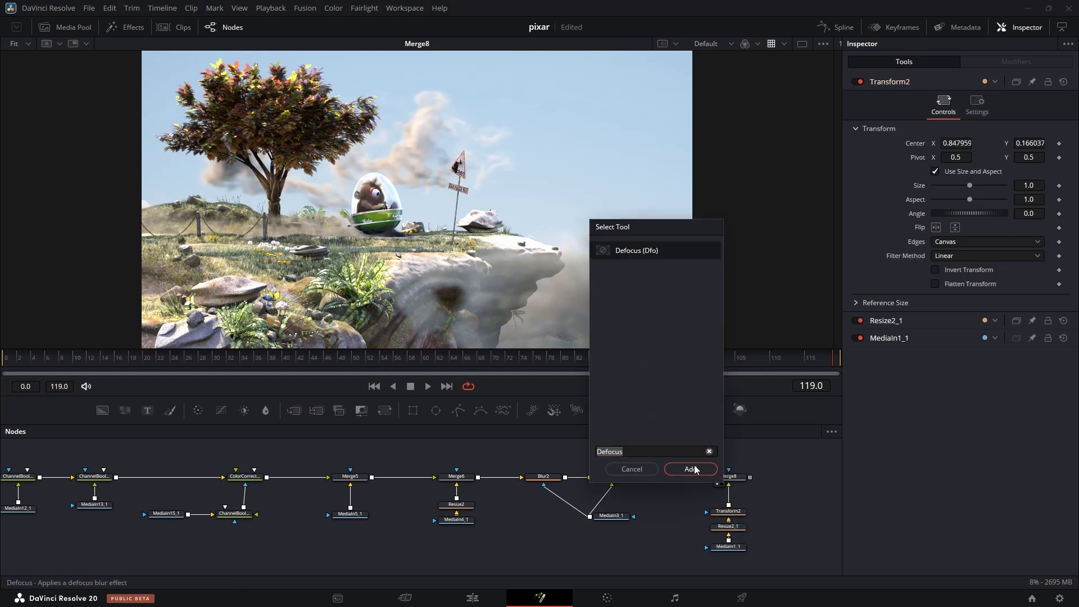
pyautogui.click(691, 469)
pyautogui.moveTo(753, 494); pyautogui.dragTo(731, 502)
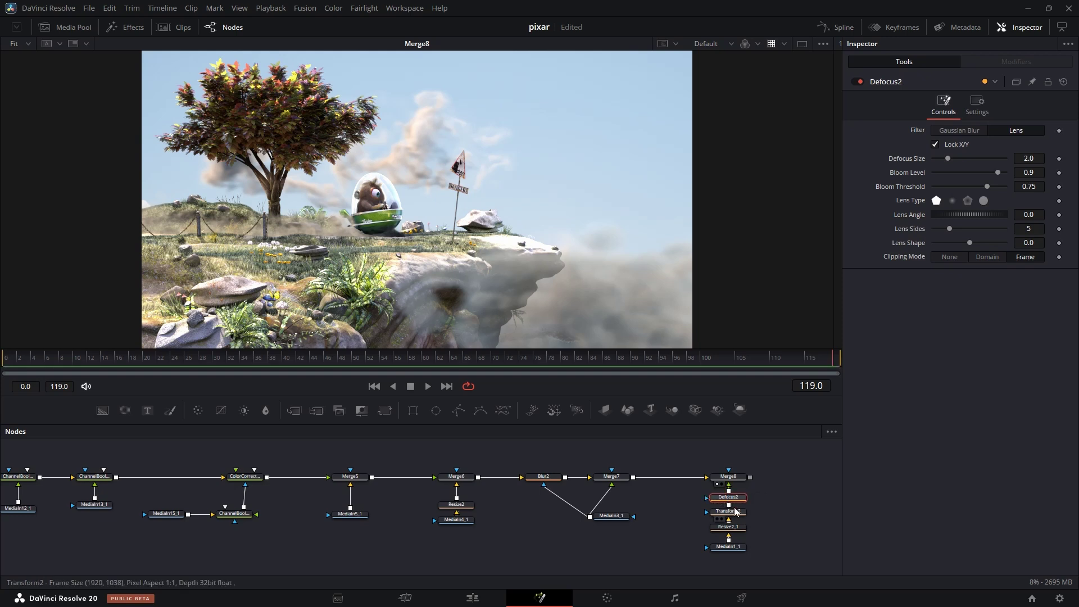
pyautogui.moveTo(948, 158); pyautogui.dragTo(934, 174)
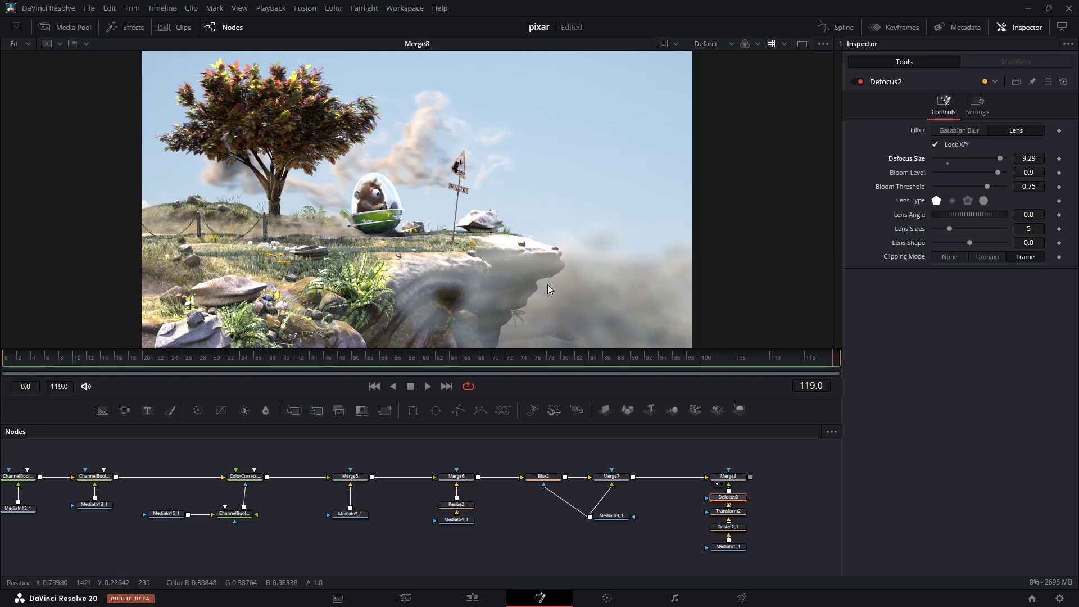
# Add a Color Corrector node after Merge8 at the end of the chain and view its output
pyautogui.hscroll(-3, 244, 527)
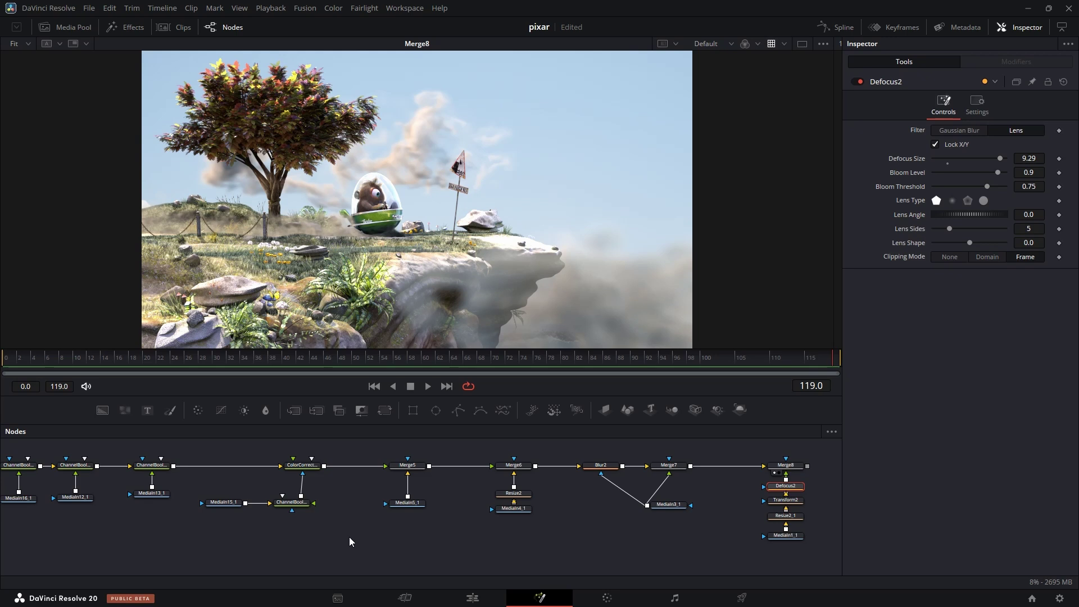
pyautogui.hscroll(10, 349, 537)
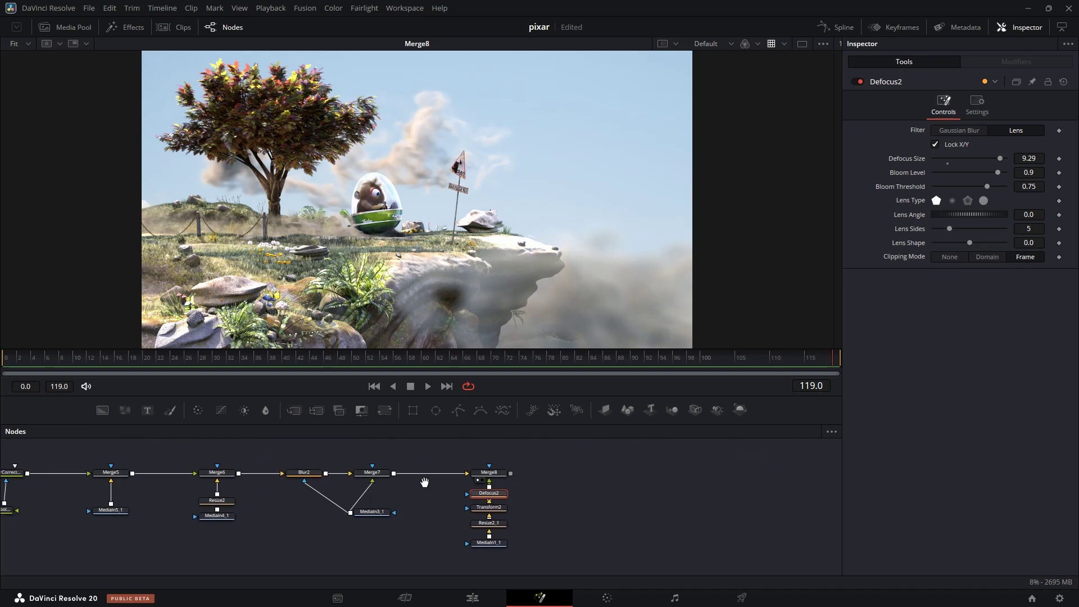
pyautogui.click(434, 481)
pyautogui.hotkey('shift', 'space')
pyautogui.write('color')
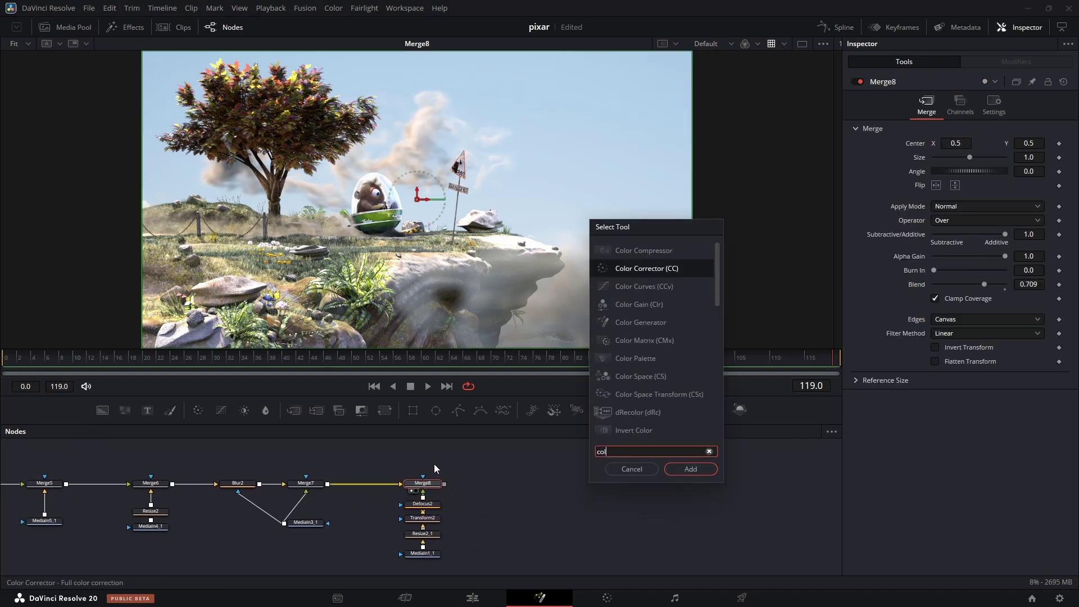
pyautogui.press('Return')
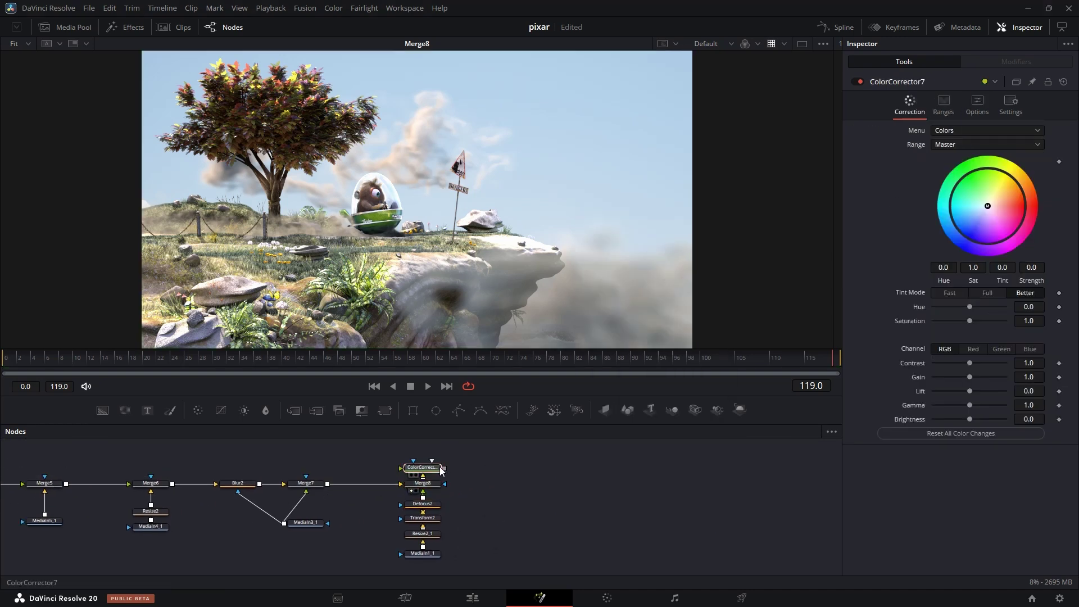
pyautogui.click(481, 490)
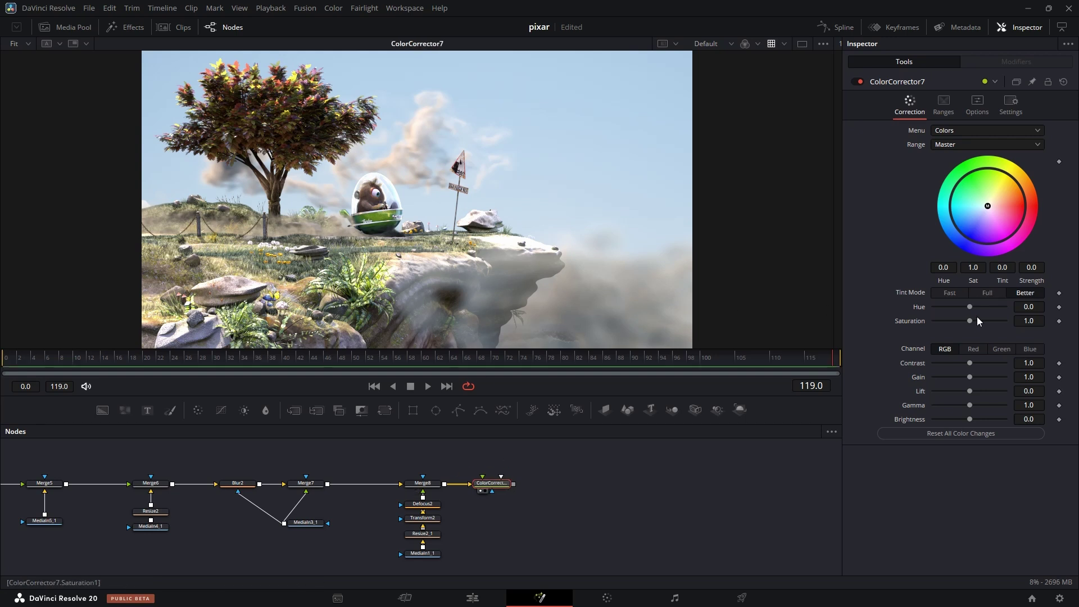
# Grade the final image with Saturation 1.24, a slight warm tint of strength 0.0618, and Gamma 0.89
pyautogui.moveTo(968, 318); pyautogui.dragTo(975, 322)
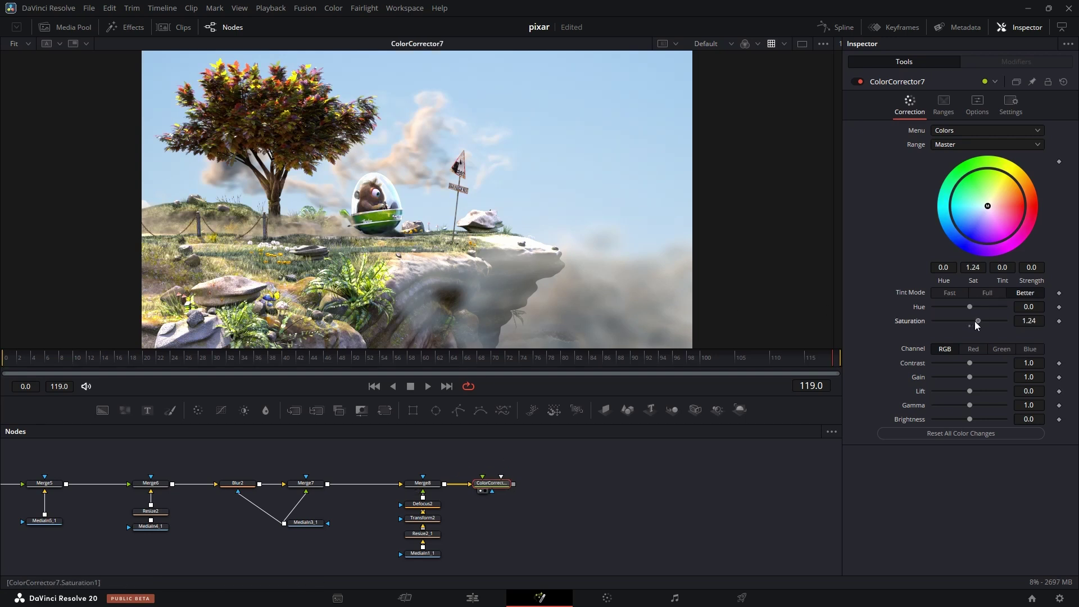
pyautogui.moveTo(994, 205); pyautogui.dragTo(996, 203)
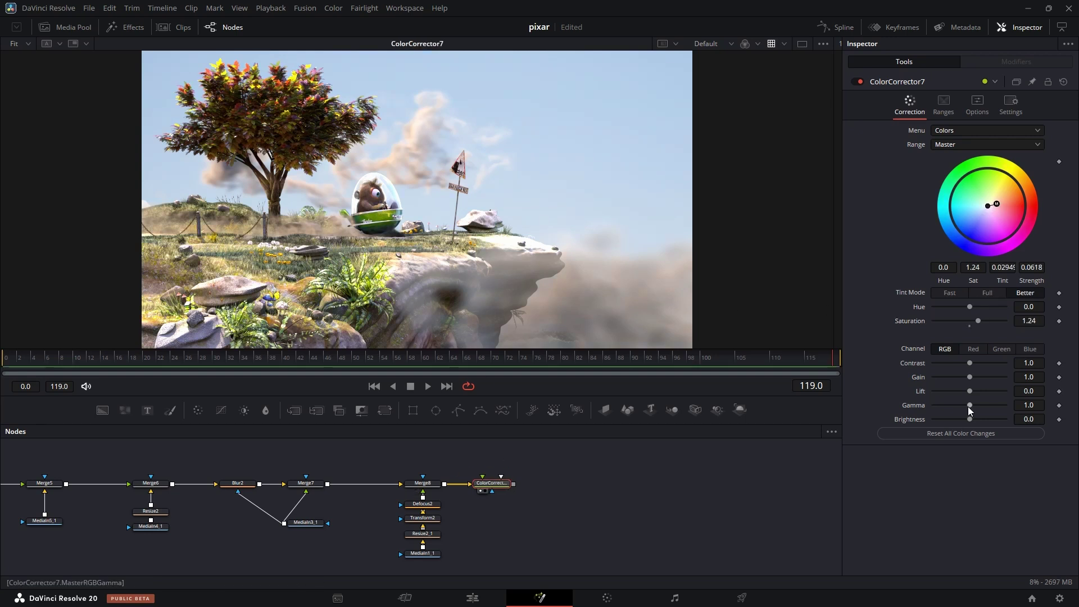
pyautogui.moveTo(967, 406); pyautogui.dragTo(967, 403)
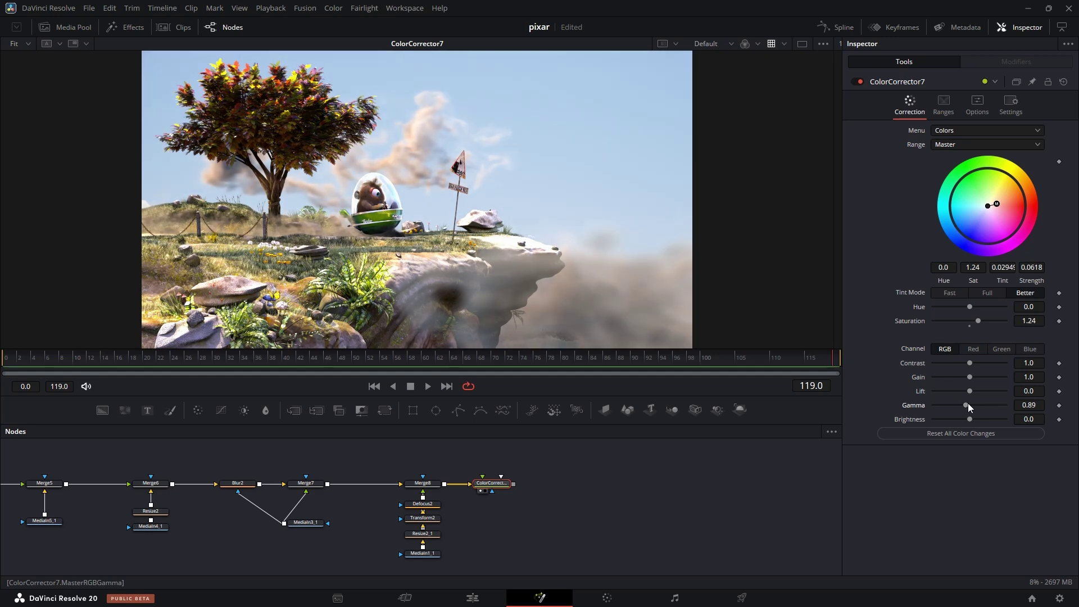
pyautogui.click(583, 497)
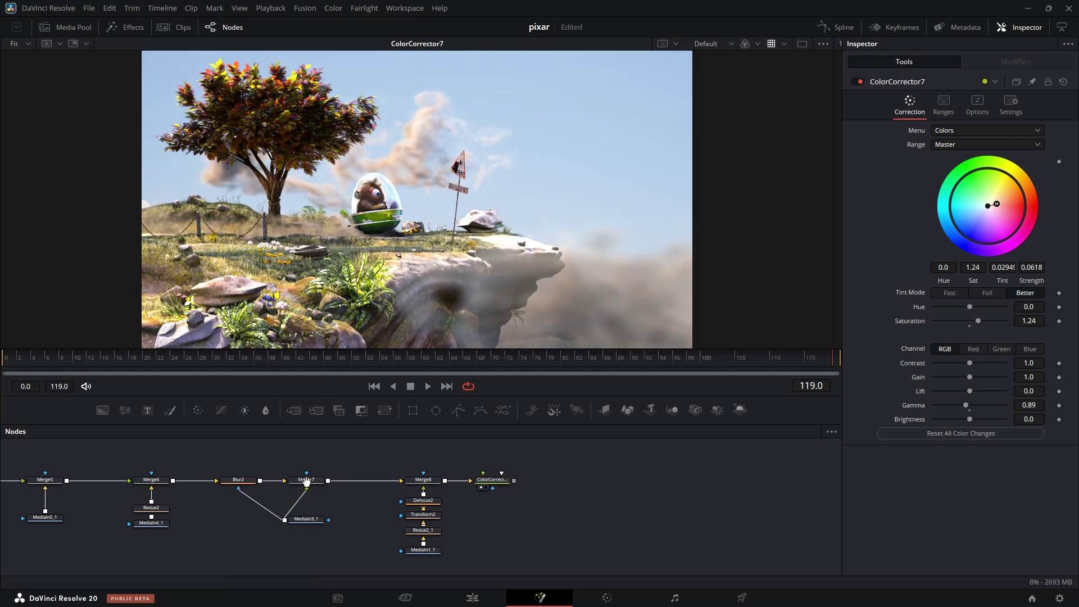
# Examine the vehicle up close in the final composite and in source passes such as MediaIn15_1 and MediaIn16_1
pyautogui.moveTo(287, 459); pyautogui.dragTo(540, 442)
pyautogui.scroll(8, 375, 207)
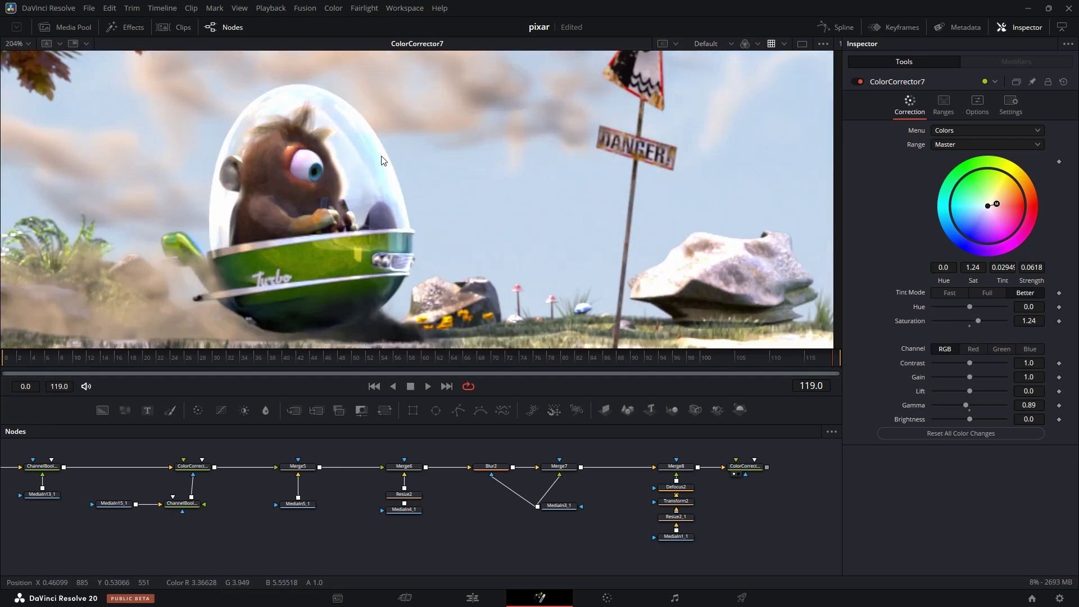
pyautogui.moveTo(104, 523); pyautogui.dragTo(225, 522)
pyautogui.click(225, 511)
pyautogui.moveTo(180, 477); pyautogui.dragTo(300, 469)
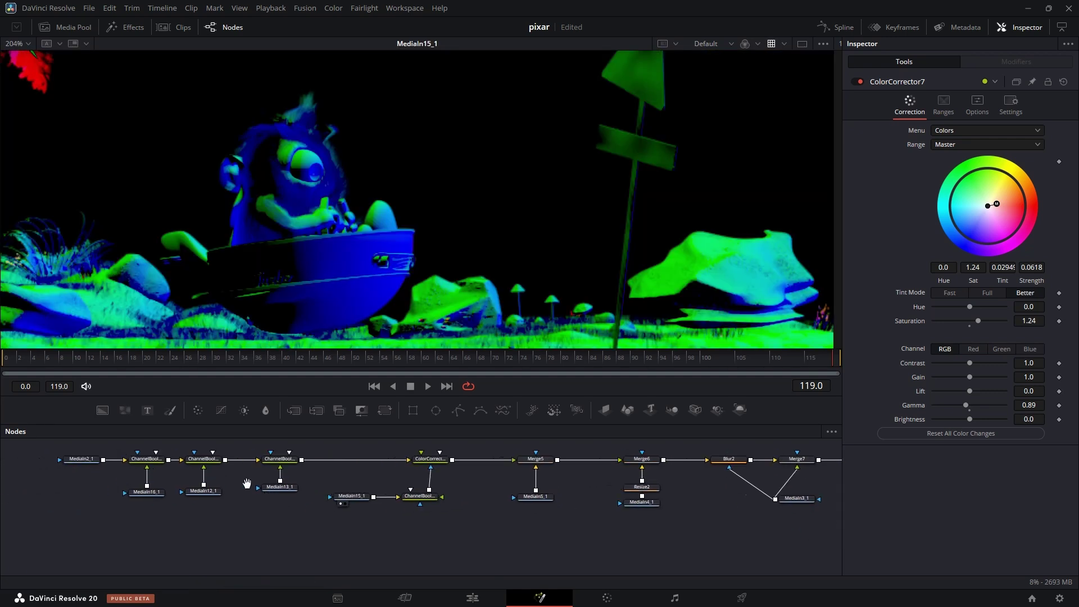
pyautogui.click(198, 499)
pyautogui.click(141, 499)
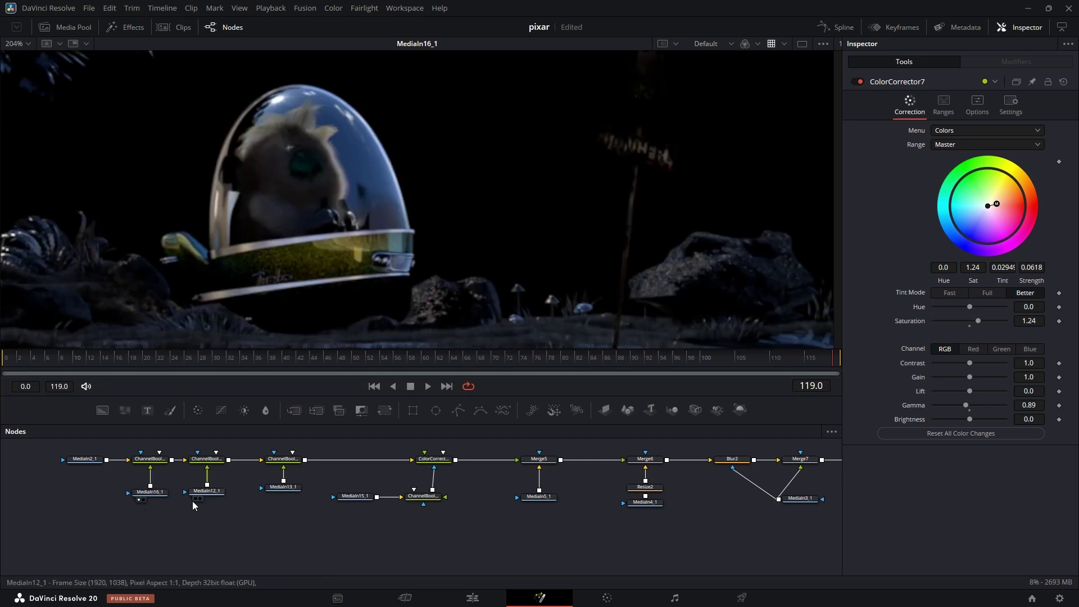
# Insert a Color Corrector node after the specular pass MediaIn16_1 and set its Saturation to 0.48
pyautogui.hotkey('shift', 'space')
pyautogui.write('cc')
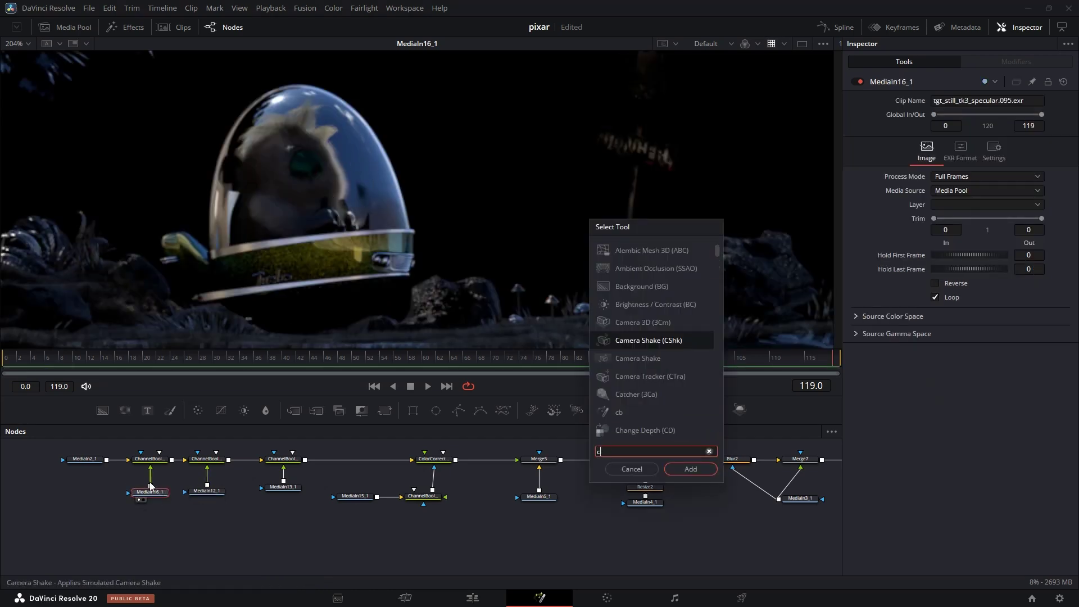
pyautogui.press('Return')
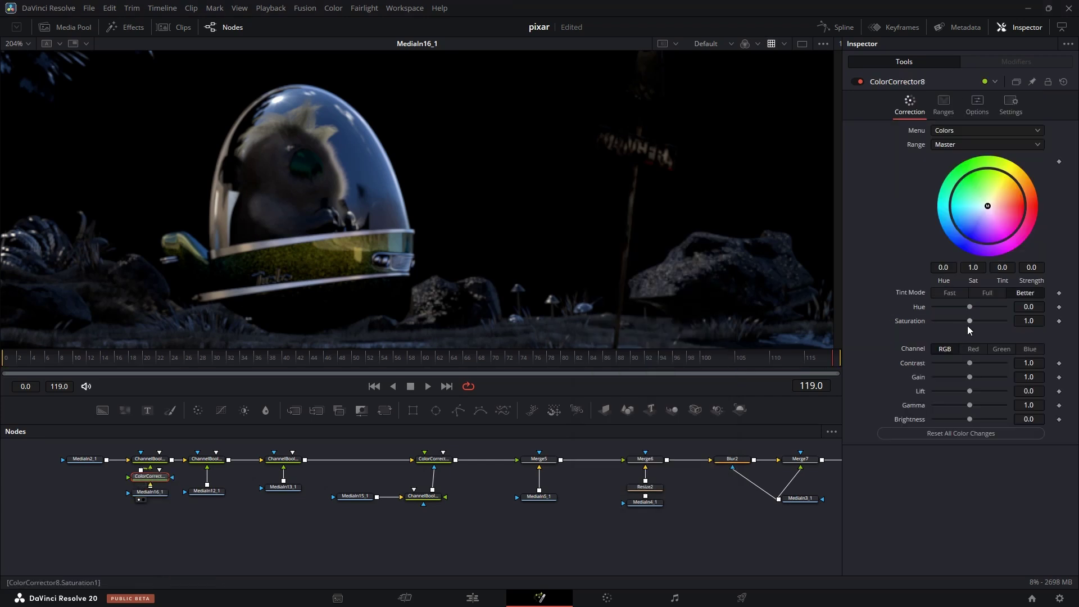
pyautogui.moveTo(969, 321)
pyautogui.mouseDown()
pyautogui.moveTo(943, 325)
pyautogui.moveTo(953, 318)
pyautogui.mouseUp()
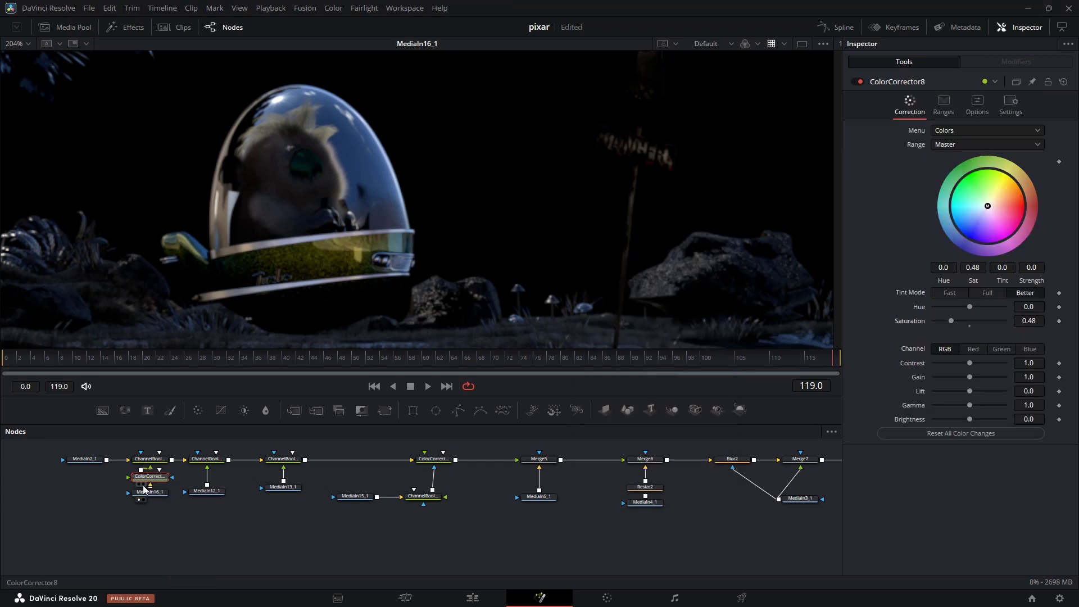
# Tint the specular pass orange at strength 0.8375 in ColorCorrector8, and check the change in the ColorCorrector7 output
pyautogui.moveTo(150, 476)
pyautogui.mouseDown()
pyautogui.moveTo(167, 445)
pyautogui.moveTo(151, 477)
pyautogui.mouseUp()
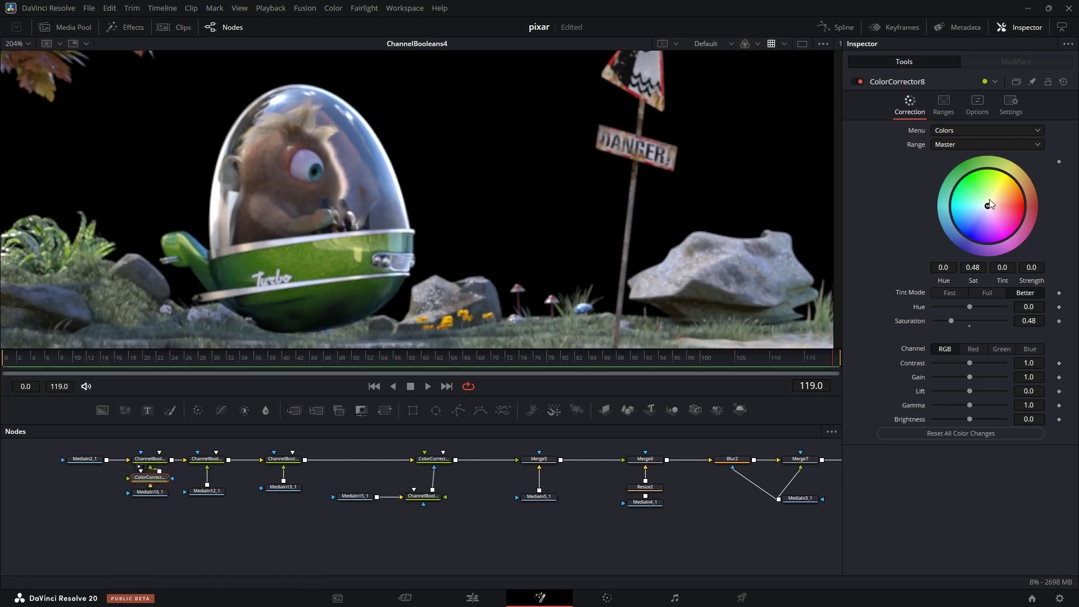
pyautogui.moveTo(987, 206); pyautogui.dragTo(1017, 189)
pyautogui.hscroll(10, 461, 457)
pyautogui.press('1')
pyautogui.hscroll(-10, 373, 474)
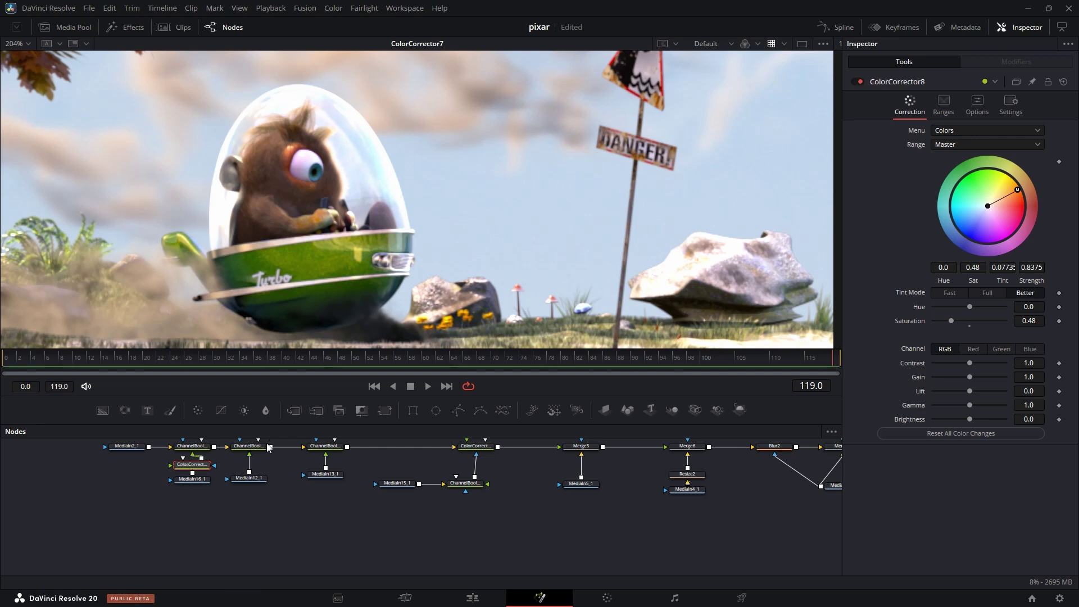
# Examine the intermediate composite stages, including ChannelBooleans5, Merge5 and Blur2, around the vehicle
pyautogui.click(239, 452)
pyautogui.click(465, 483)
pyautogui.press('1')
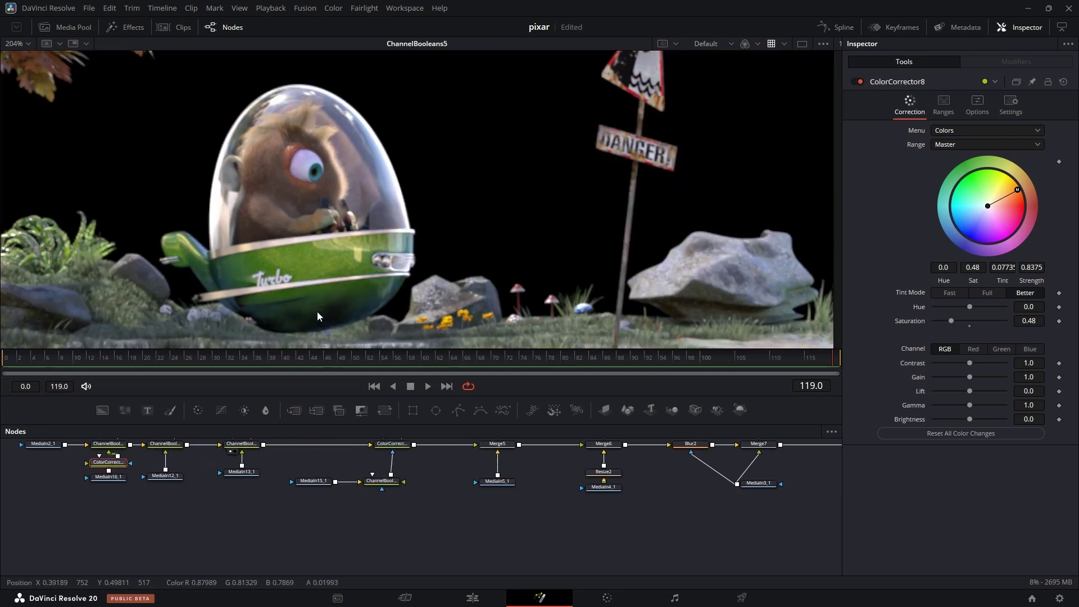
pyautogui.hscroll(10, 337, 472)
pyautogui.click(58, 453)
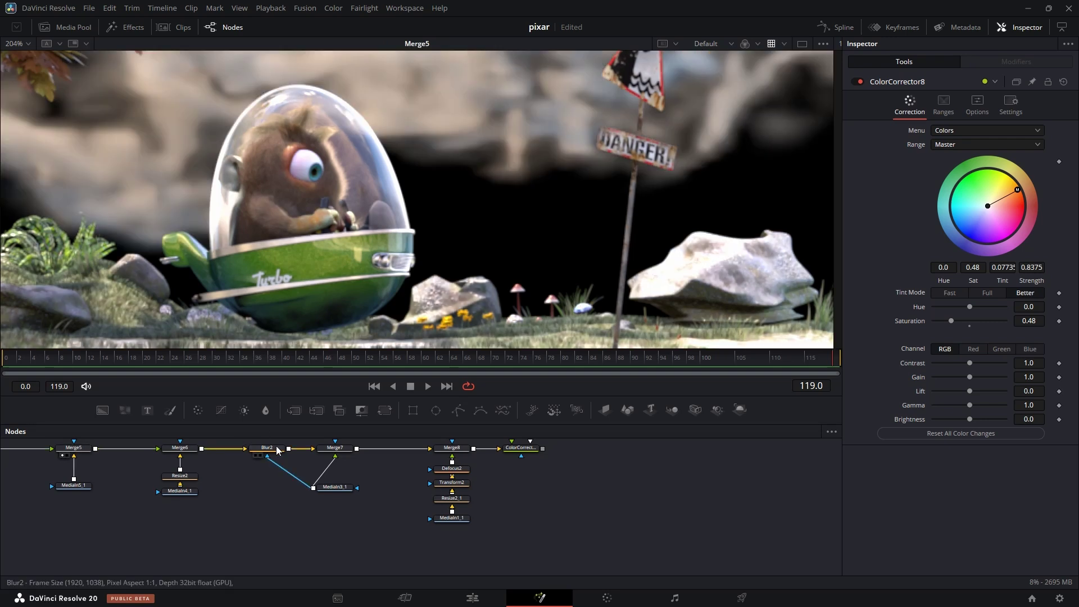
pyautogui.click(256, 455)
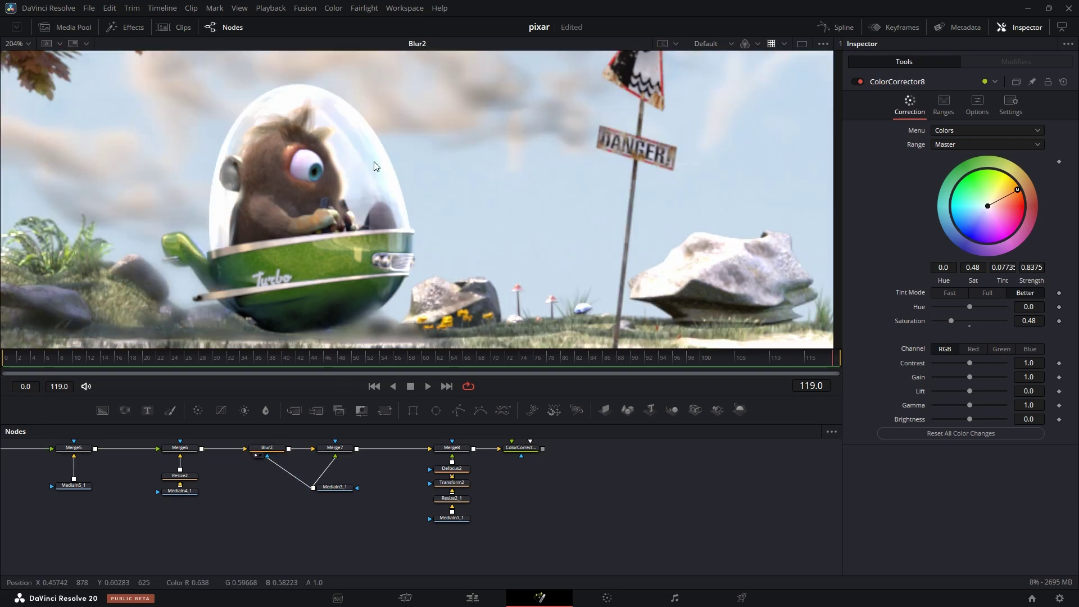
pyautogui.click(171, 456)
pyautogui.hscroll(-5, 201, 466)
pyautogui.click(167, 460)
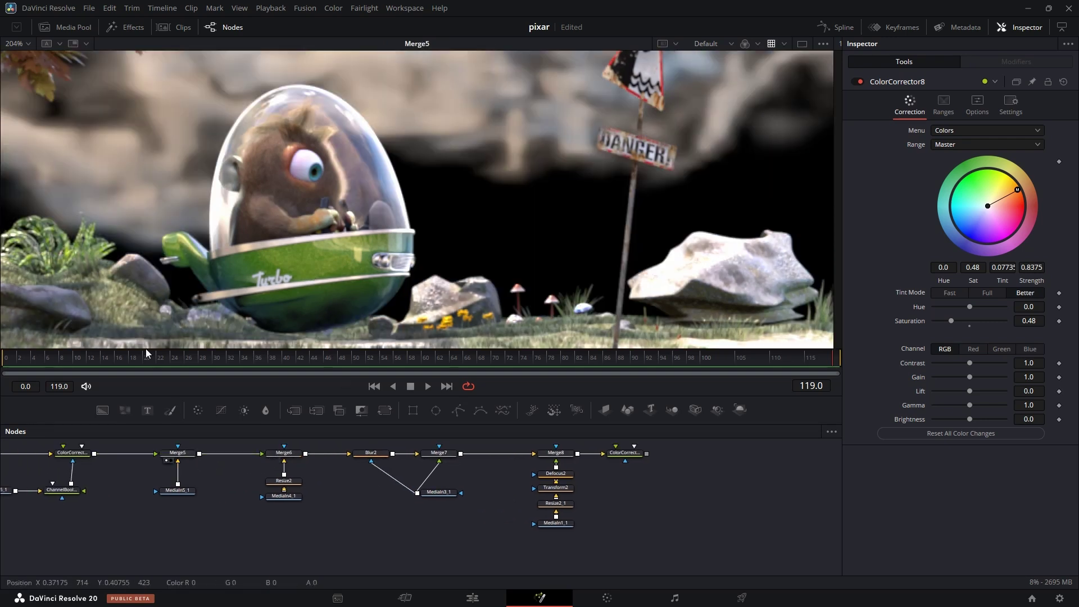
# Insert a Color Corrector between Resize2 and Merge6 while viewing the Merge6 output
pyautogui.click(272, 460)
pyautogui.moveTo(285, 524)
pyautogui.mouseDown()
pyautogui.moveTo(258, 472)
pyautogui.moveTo(284, 504)
pyautogui.mouseUp()
pyautogui.hotkey('shift', 'space')
pyautogui.write('colo')
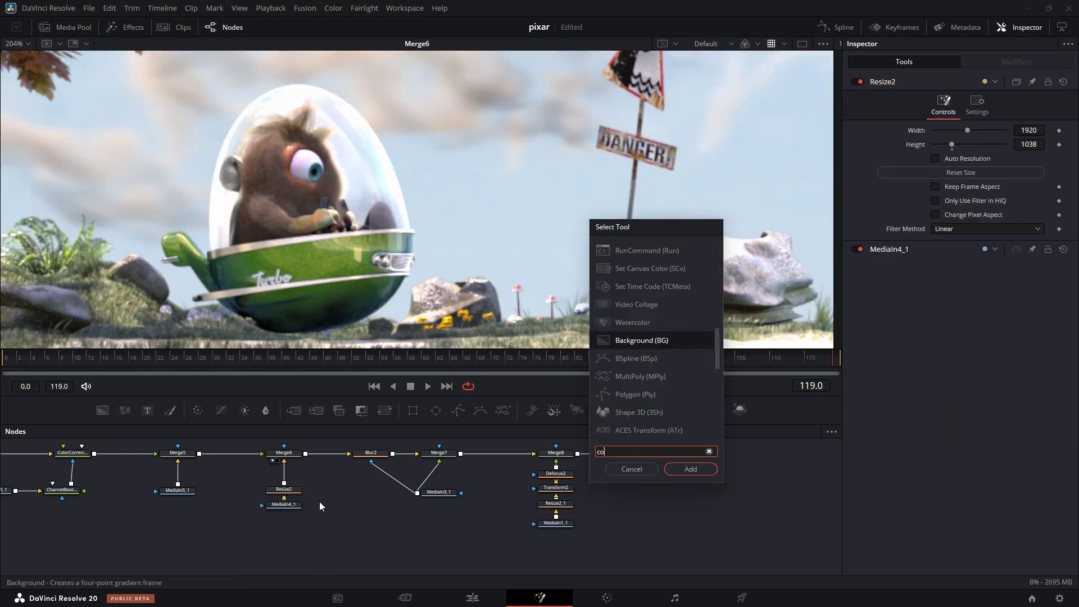
pyautogui.press('Return')
pyautogui.moveTo(319, 509); pyautogui.dragTo(285, 477)
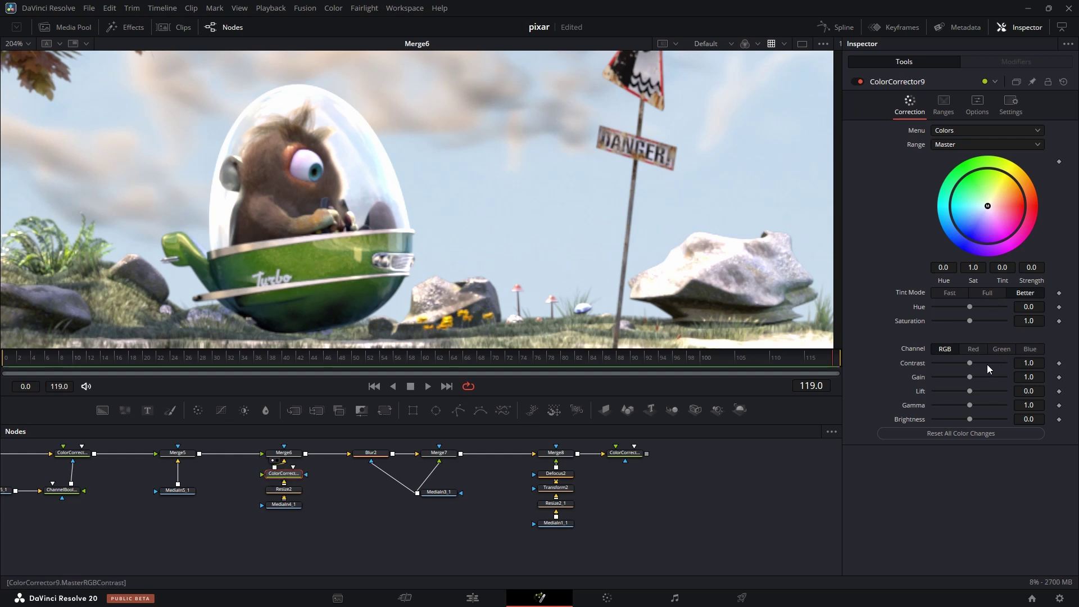
# Set ColorCorrector9's Gain to 0.9 with an orange tint at strength 0.1858, and check the ColorCorrector7 output
pyautogui.moveTo(968, 379); pyautogui.dragTo(963, 381)
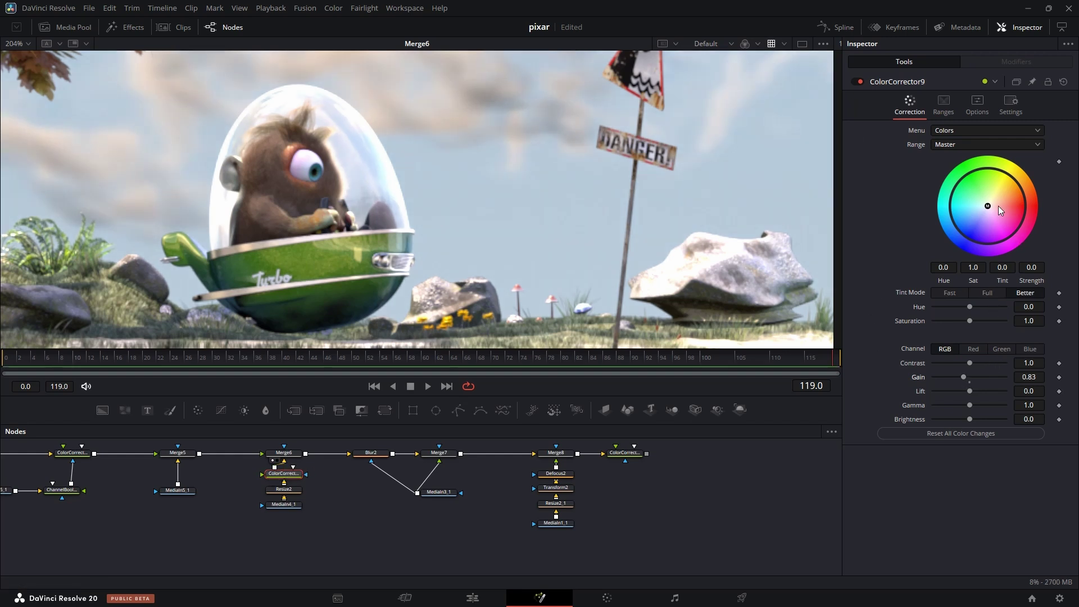
pyautogui.moveTo(987, 205); pyautogui.dragTo(1002, 200)
pyautogui.hotkey('shift', 'z')
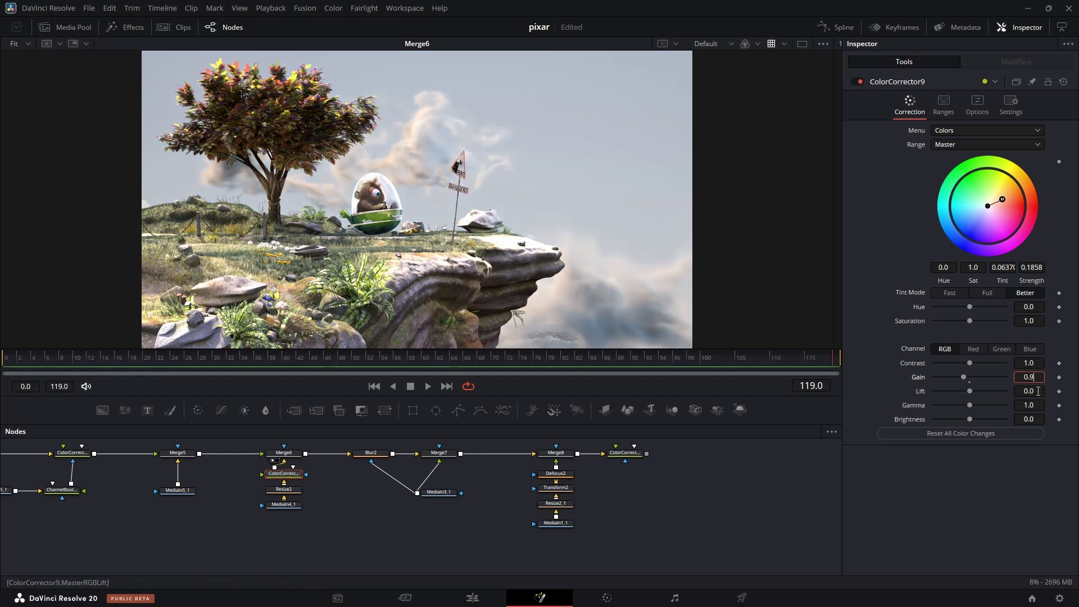
pyautogui.click(1037, 391)
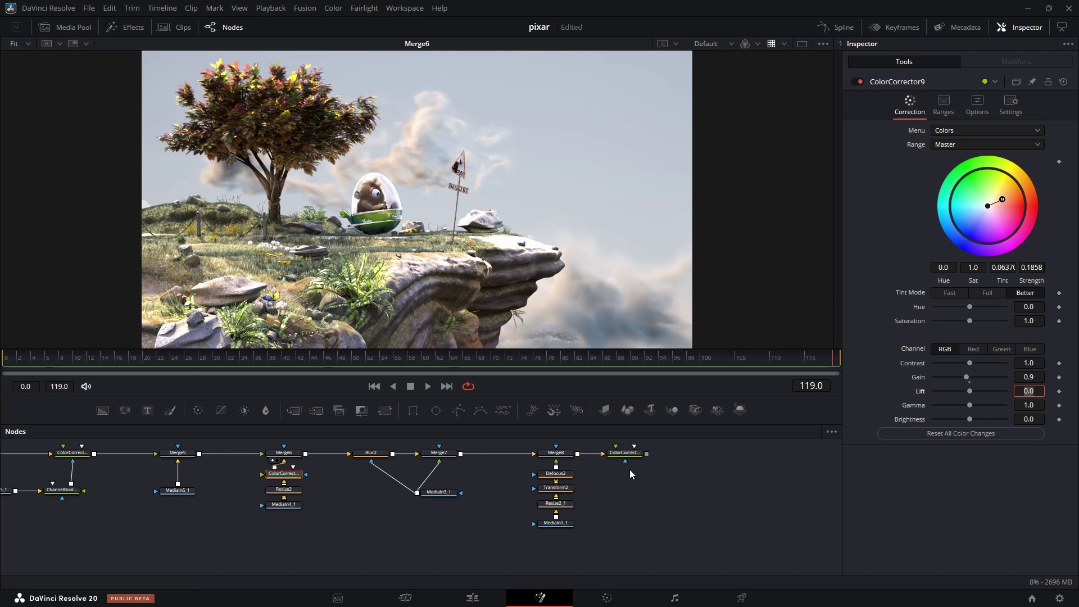
pyautogui.click(615, 460)
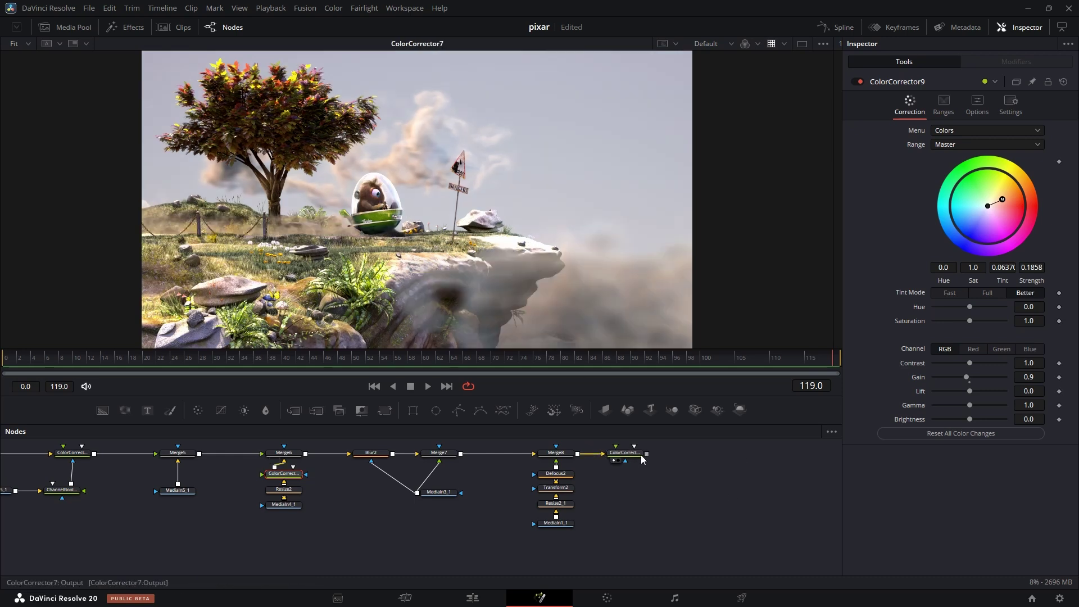
# Add a Light Rays node after ColorCorrector7 and display its output in the viewer
pyautogui.click(625, 452)
pyautogui.hotkey('shift', 'space')
pyautogui.write('ight')
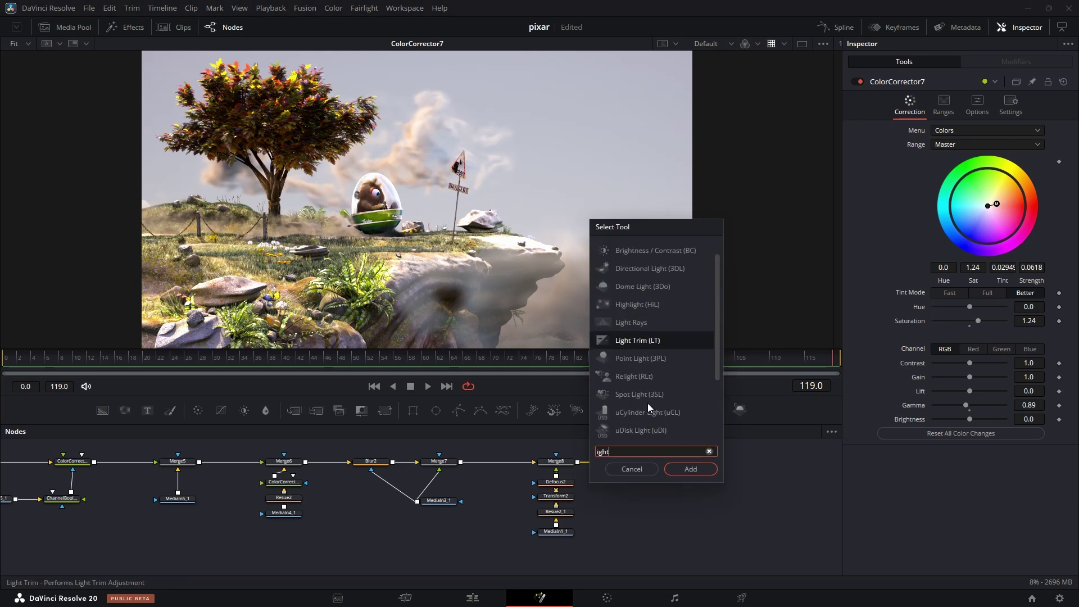
pyautogui.click(641, 328)
pyautogui.click(687, 470)
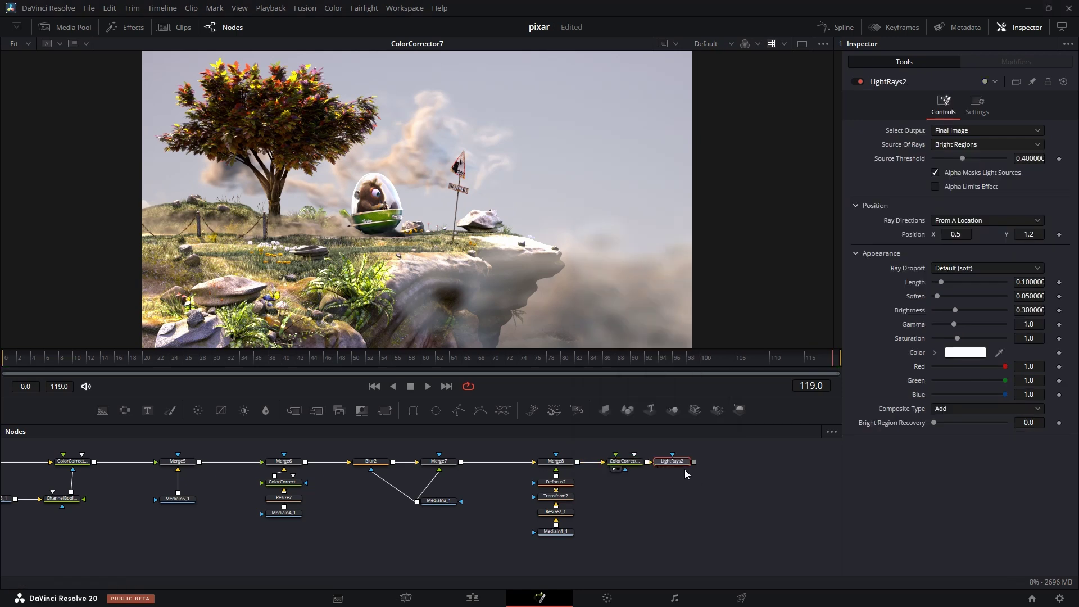
pyautogui.press('1')
# Move the light rays' source onto the tree crown, at about X 0.205, Y 0.813
pyautogui.scroll(3, 522, 127)
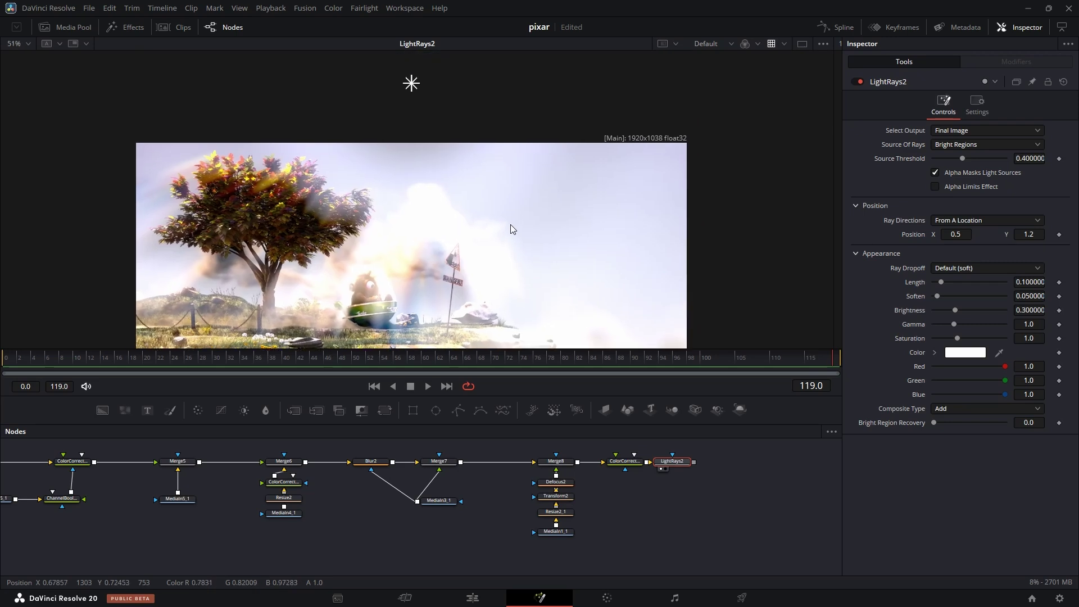
pyautogui.moveTo(412, 80); pyautogui.dragTo(257, 193)
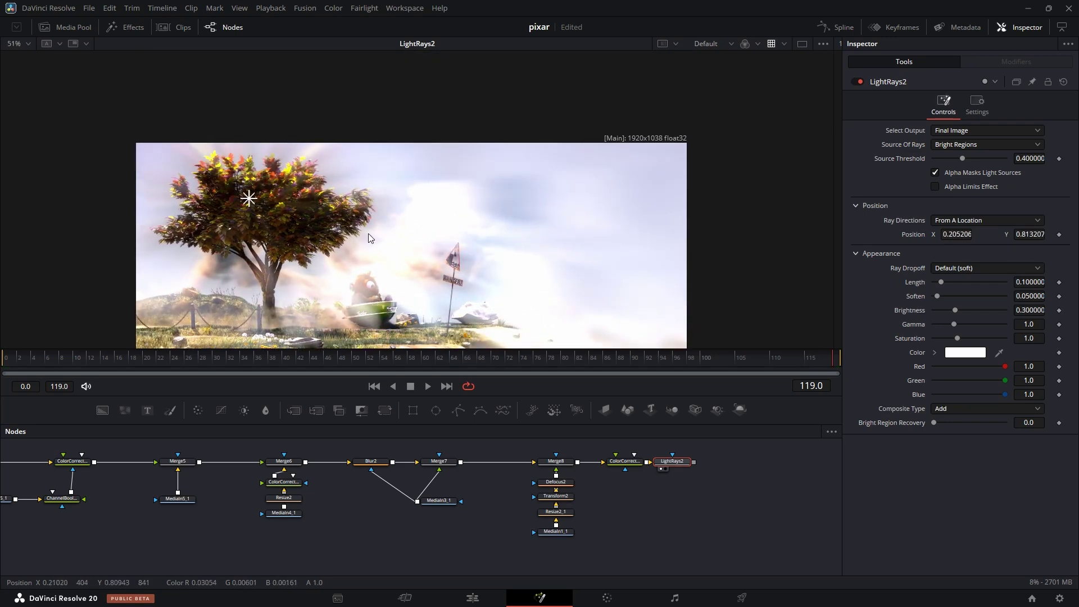
pyautogui.scroll(-5, 368, 233)
pyautogui.hscroll(2, 403, 228)
pyautogui.hotkey('ctrl', 'f')
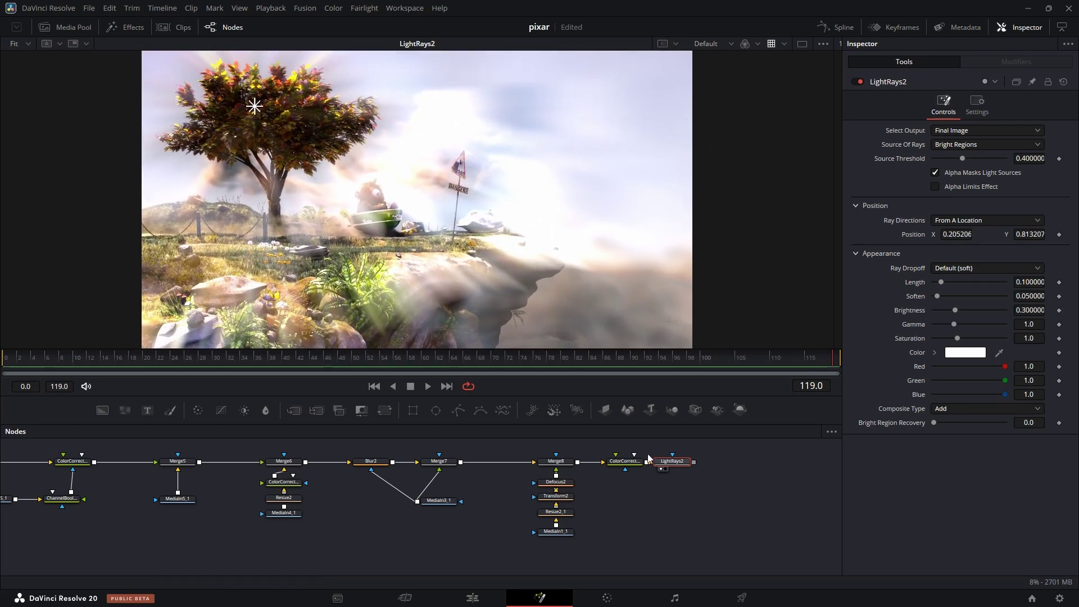
# Lower LightRays2's Blend, set Brightness 0.173, Gamma 1.324 and Saturation 1.134, and compare the image with and without the rays
pyautogui.click(981, 108)
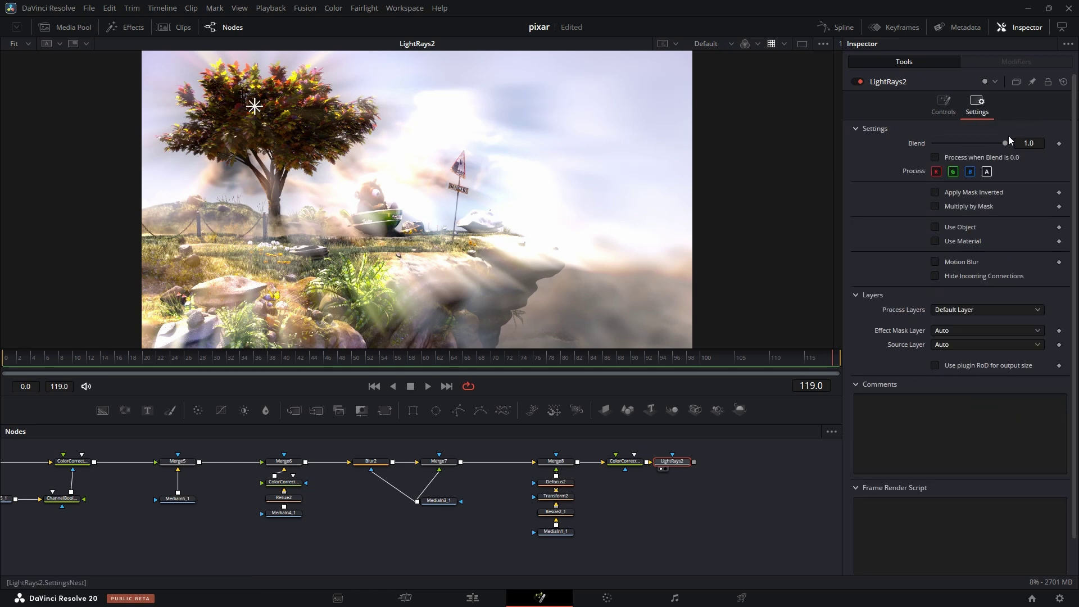
pyautogui.moveTo(1000, 143); pyautogui.dragTo(951, 151)
pyautogui.click(942, 105)
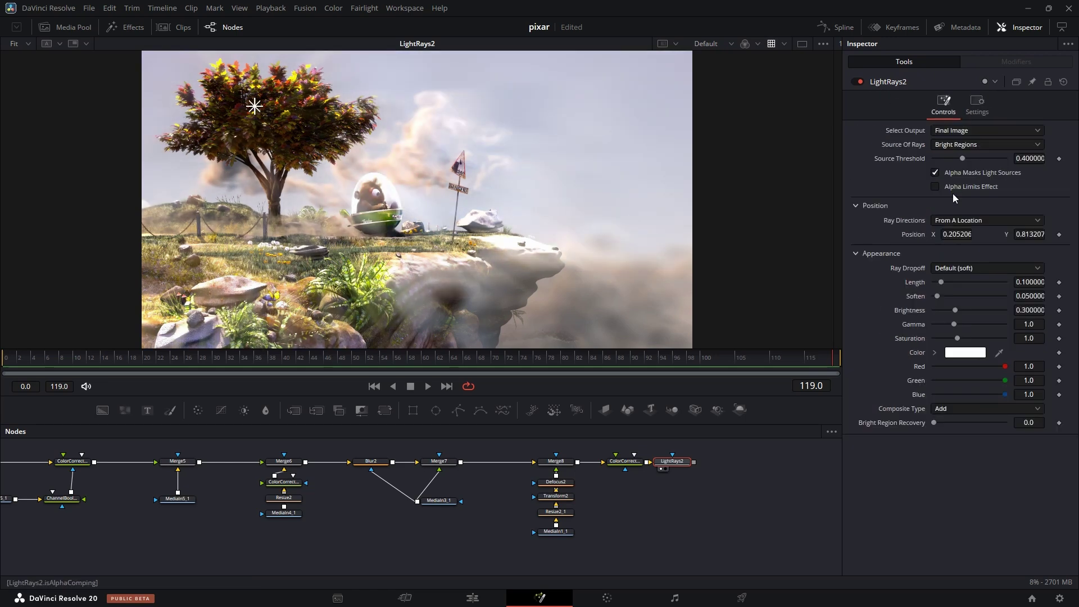
pyautogui.moveTo(957, 341)
pyautogui.mouseDown()
pyautogui.moveTo(943, 321)
pyautogui.moveTo(966, 309)
pyautogui.moveTo(945, 315)
pyautogui.moveTo(965, 324)
pyautogui.mouseUp()
pyautogui.press('1')
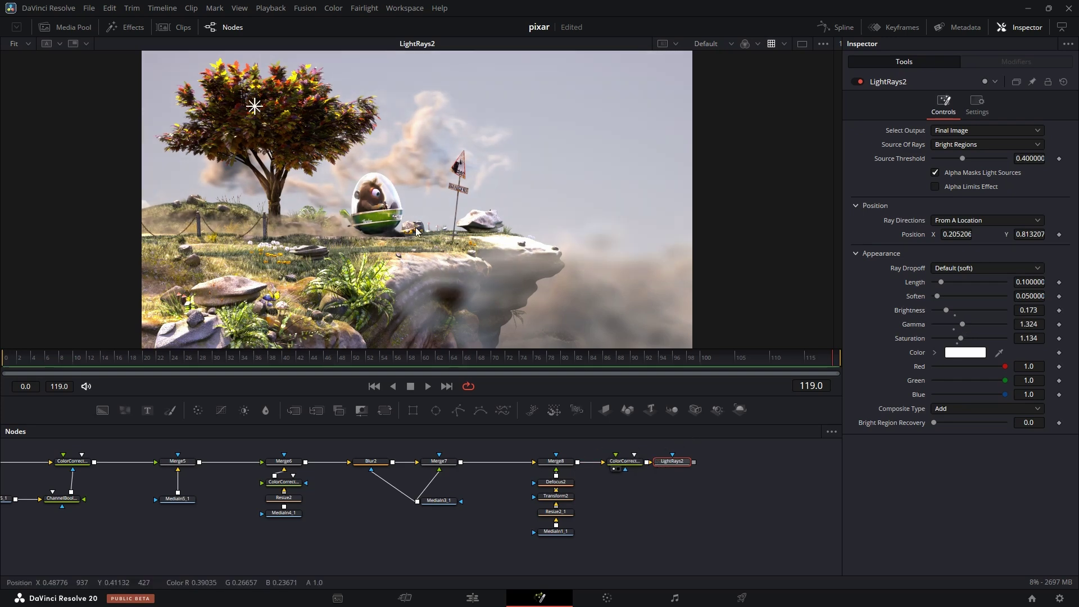
pyautogui.press('1')
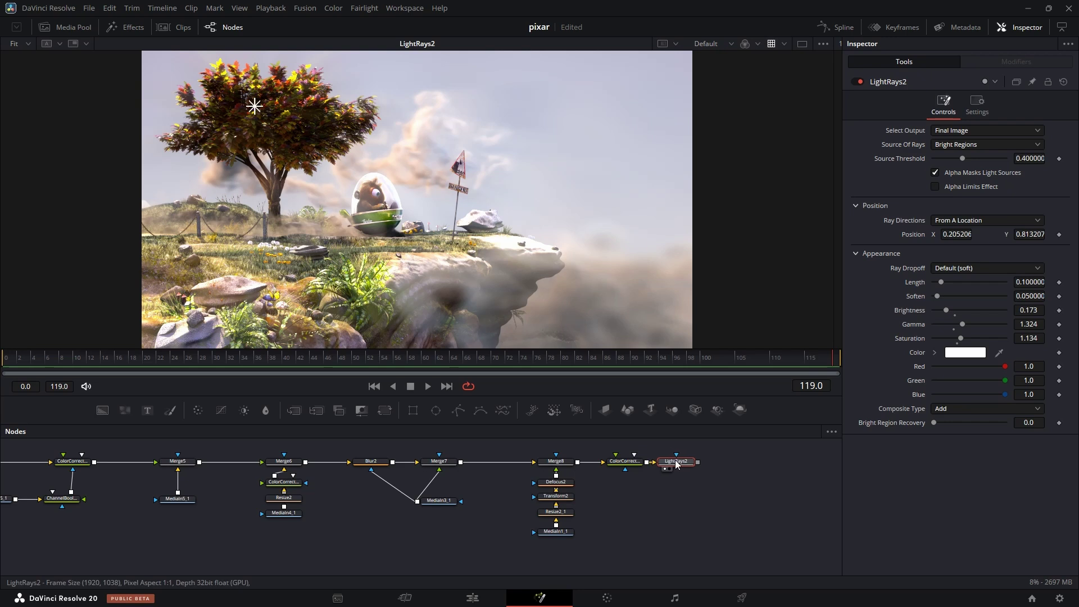
# Append a Color Corrector after LightRays2 and mask it with a new Ellipse node
pyautogui.hotkey('shift', 'space')
pyautogui.write('ell')
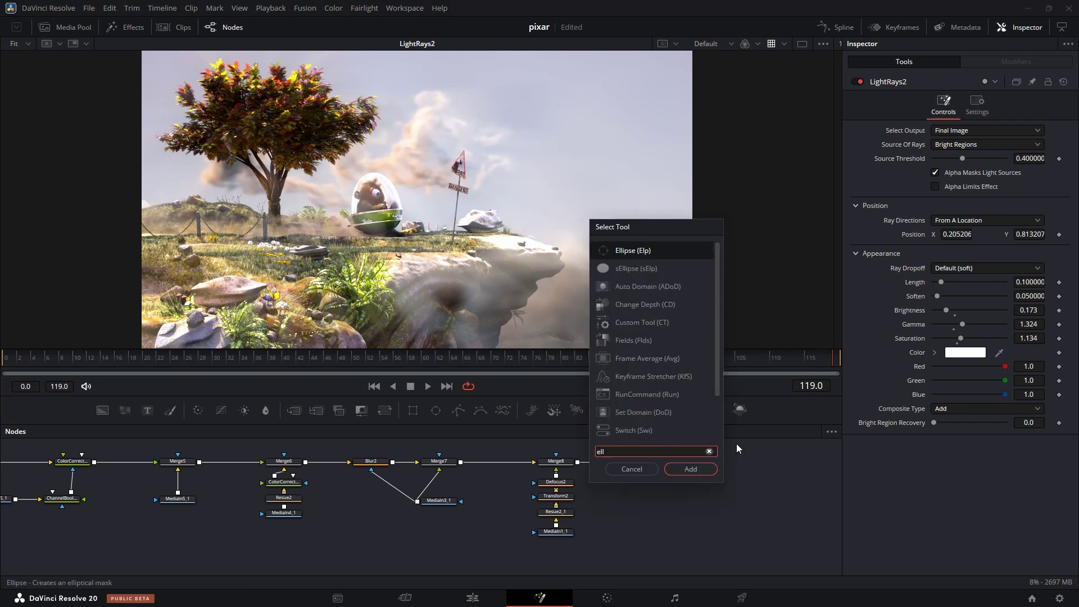
pyautogui.press('Return')
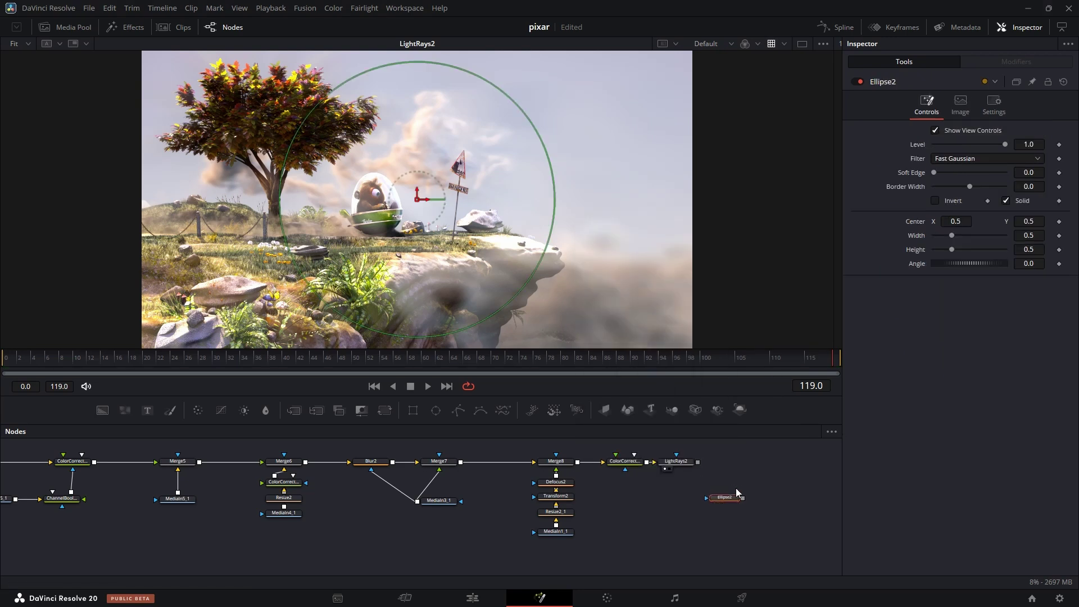
pyautogui.click(726, 464)
pyautogui.hotkey('shift', 'space')
pyautogui.write('colo')
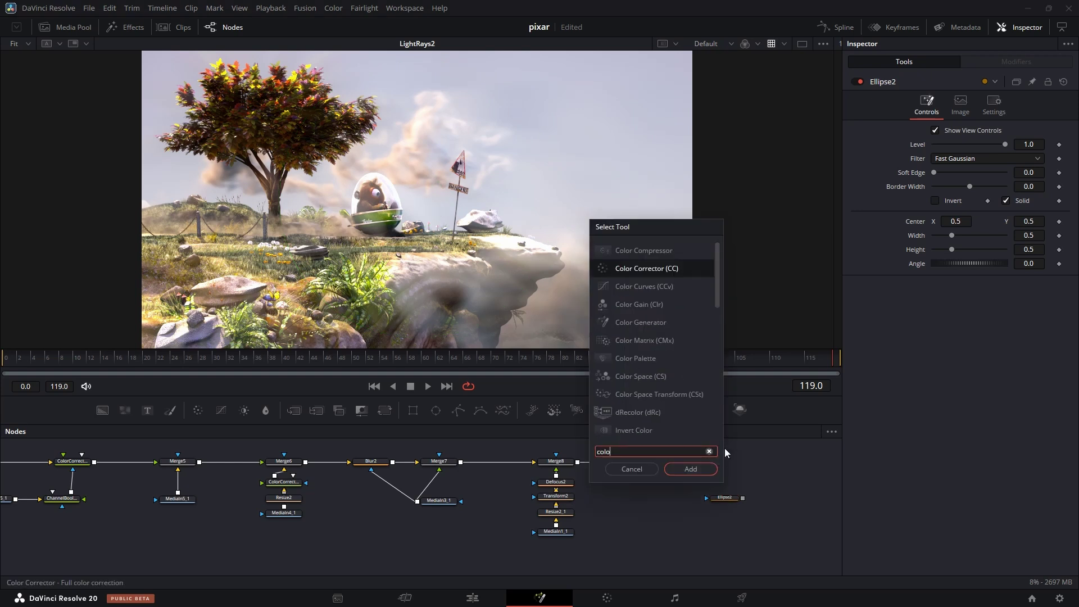
pyautogui.press('Return')
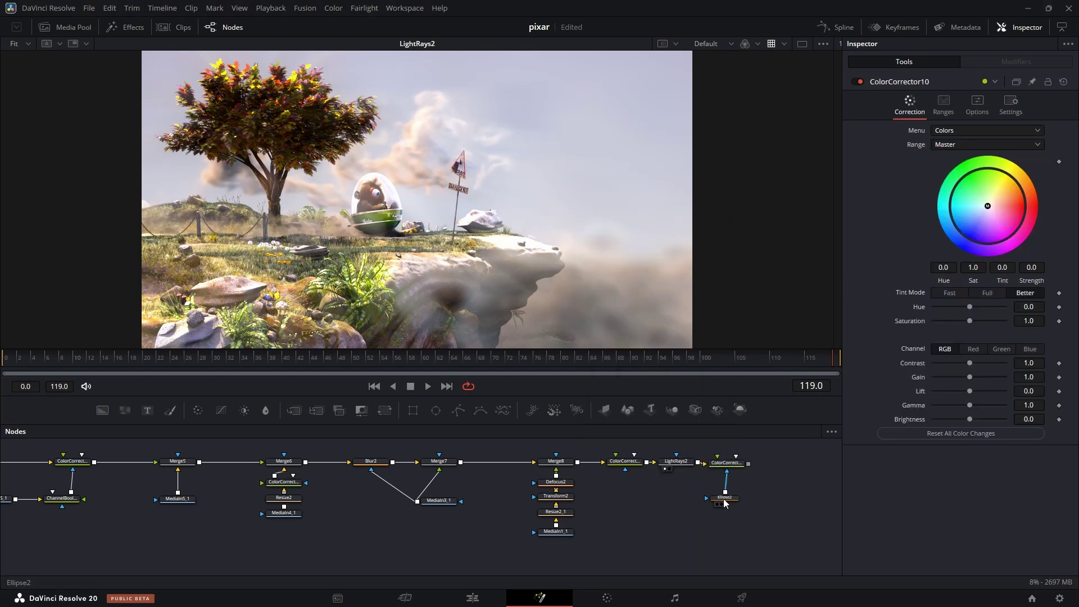
pyautogui.moveTo(723, 502); pyautogui.dragTo(733, 507)
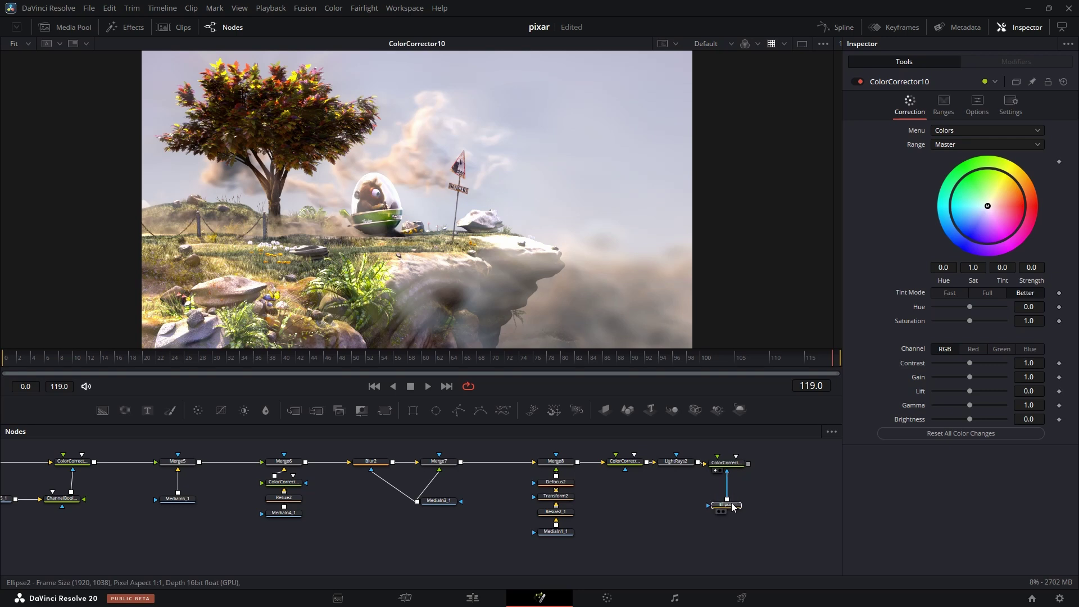
# Shape a vignette by inverting the ellipse mask with Soft Edge and Border Width 0.2, and settle ColorCorrector10's Gain at 0.72
pyautogui.click(725, 463)
pyautogui.moveTo(969, 377); pyautogui.dragTo(884, 380)
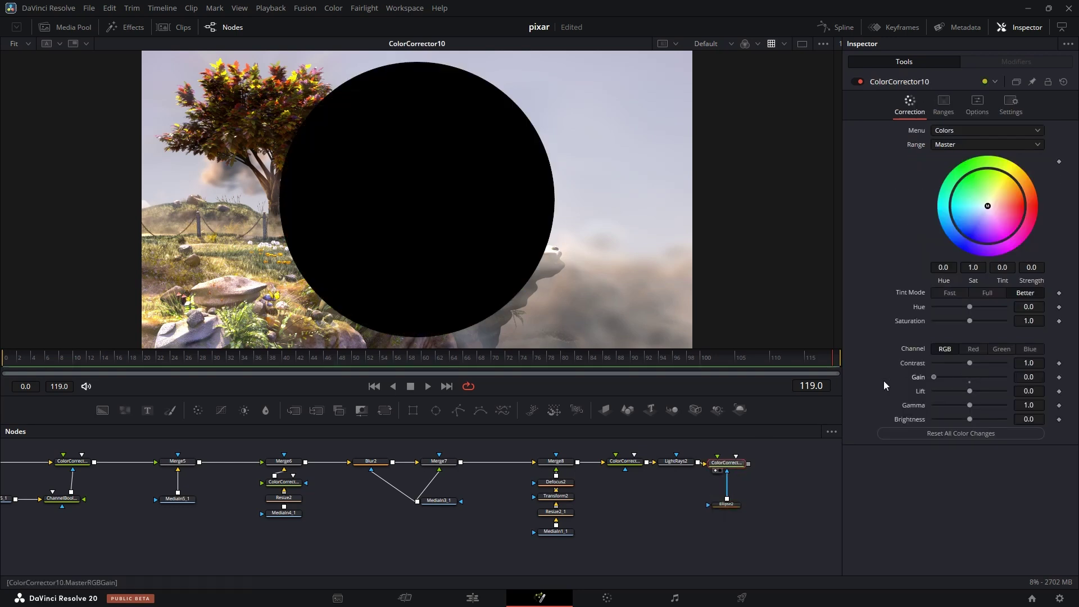
pyautogui.click(726, 504)
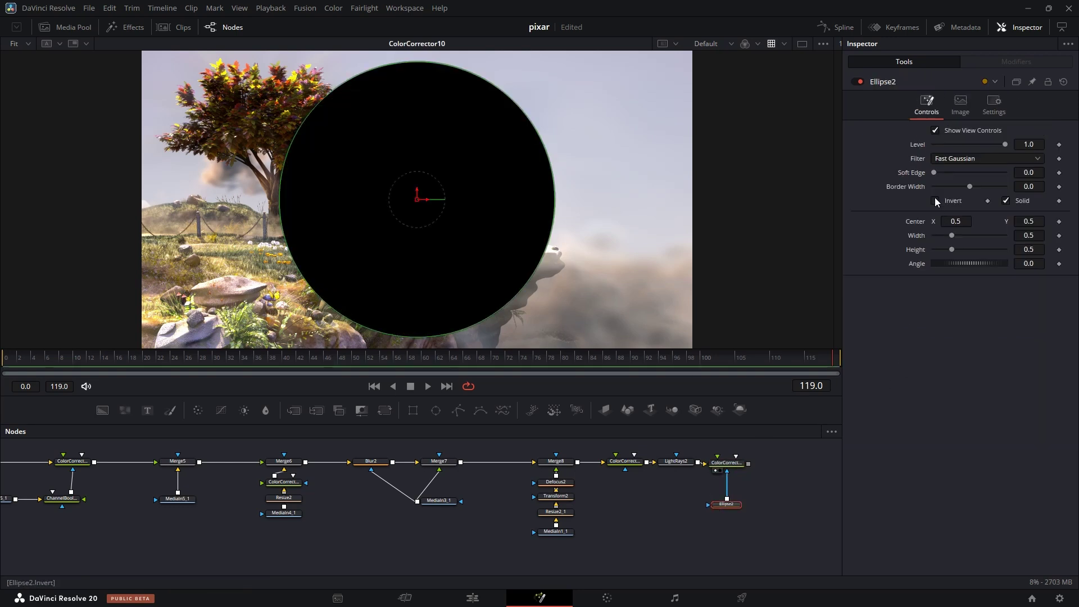
pyautogui.click(935, 200)
pyautogui.moveTo(968, 186); pyautogui.dragTo(1005, 186)
pyautogui.moveTo(933, 173); pyautogui.dragTo(1006, 169)
pyautogui.click(777, 497)
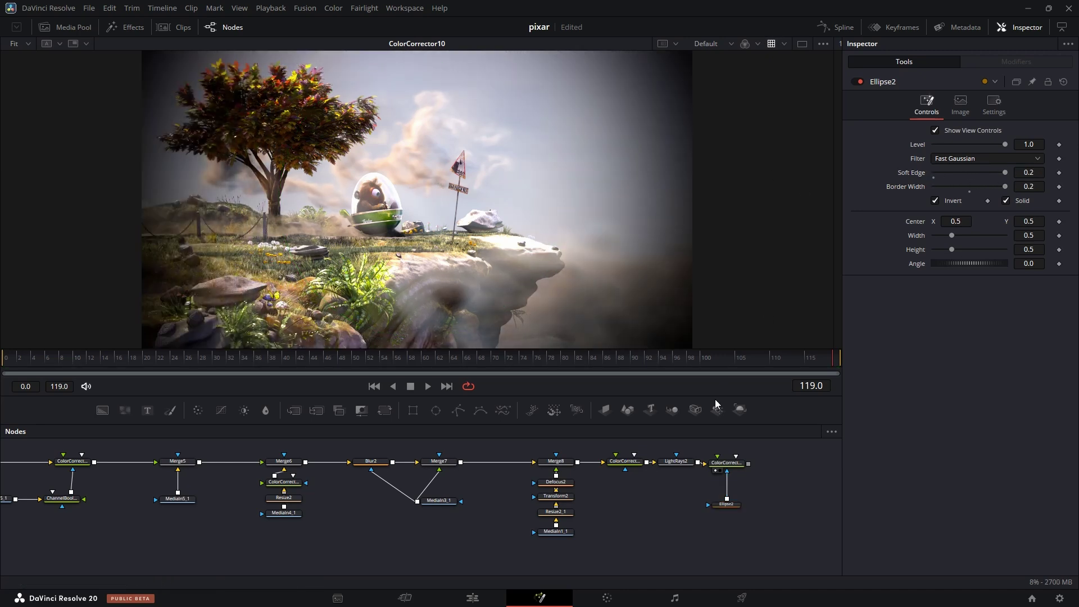
pyautogui.click(741, 463)
pyautogui.moveTo(939, 379); pyautogui.dragTo(961, 376)
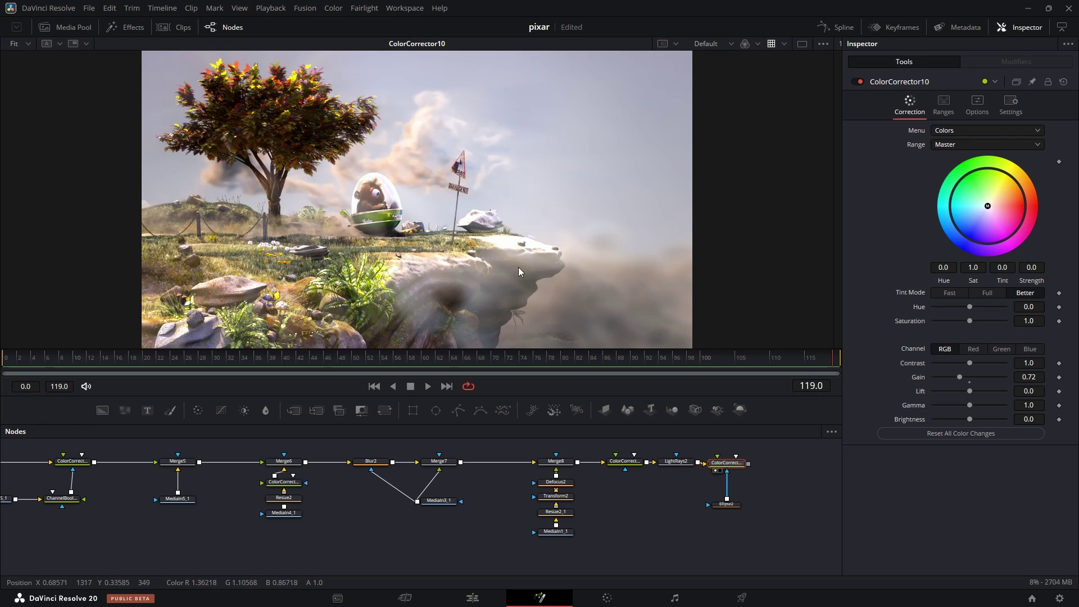
pyautogui.moveTo(747, 466); pyautogui.dragTo(531, 458)
pyautogui.hotkey('shift', 'space')
pyautogui.write('colo')
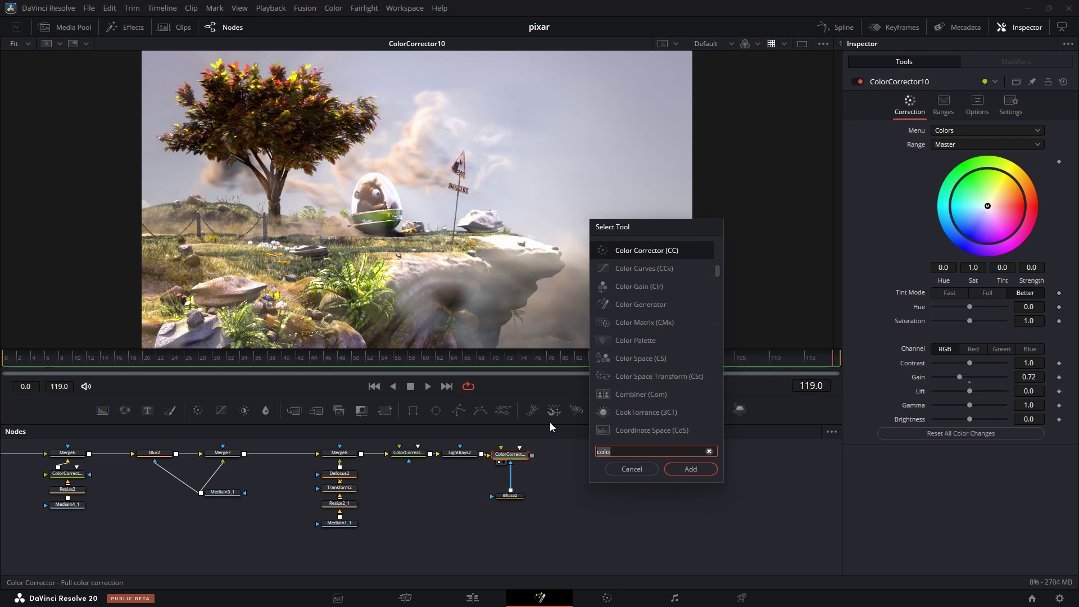
# Add an unconnected Rectangle mask node in the empty area beside the Ellipse node
pyautogui.click(571, 501)
pyautogui.hotkey('shift', 'space')
pyautogui.write('rec')
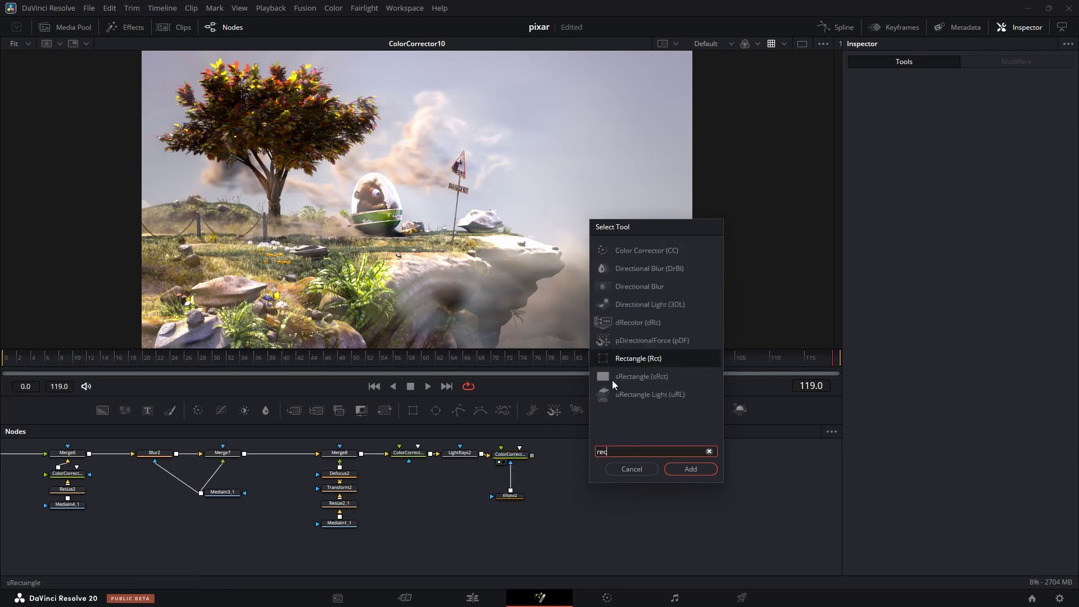
pyautogui.click(638, 359)
pyautogui.click(691, 469)
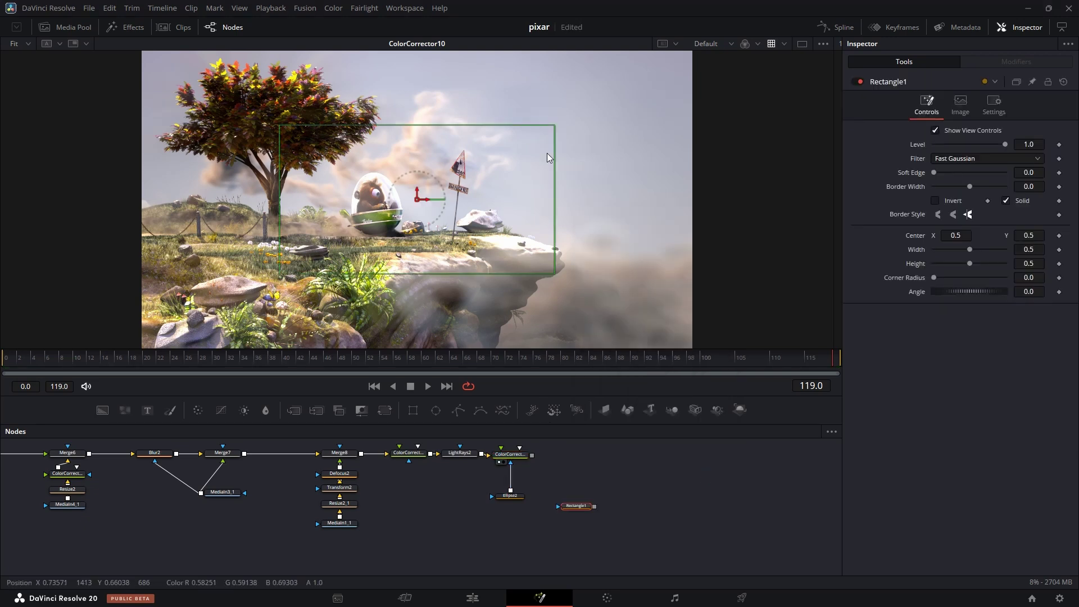
# Reshape the rectangle into a band about 1.03 wide and 0.1 high along the image's bottom edge, Center Y about 0.043
pyautogui.moveTo(555, 166); pyautogui.dragTo(699, 164)
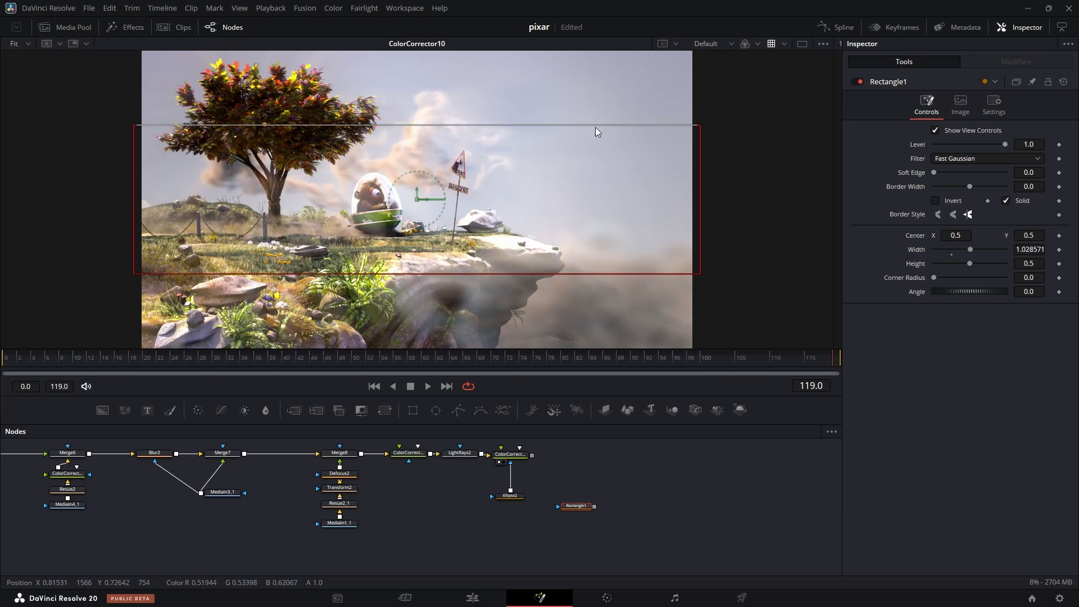
pyautogui.moveTo(590, 125); pyautogui.dragTo(586, 164)
pyautogui.moveTo(472, 109); pyautogui.dragTo(472, 280)
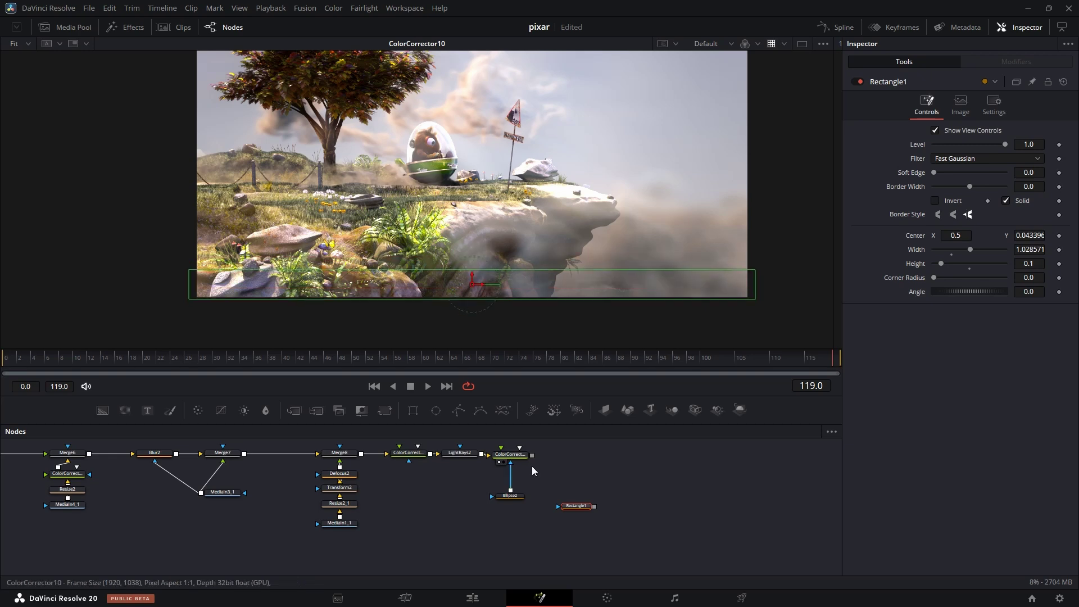
# Duplicate the rectangle mask as a chained node and move the copy to the image's top edge, Center Y about 0.949
pyautogui.hotkey('ctrl', 'v')
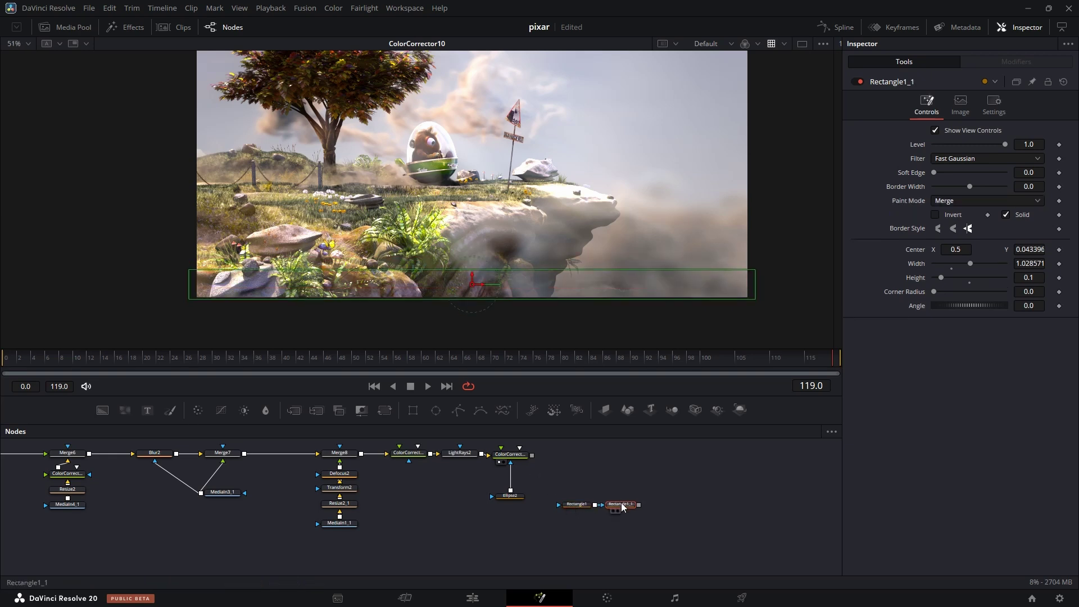
pyautogui.moveTo(473, 275); pyautogui.dragTo(506, 138)
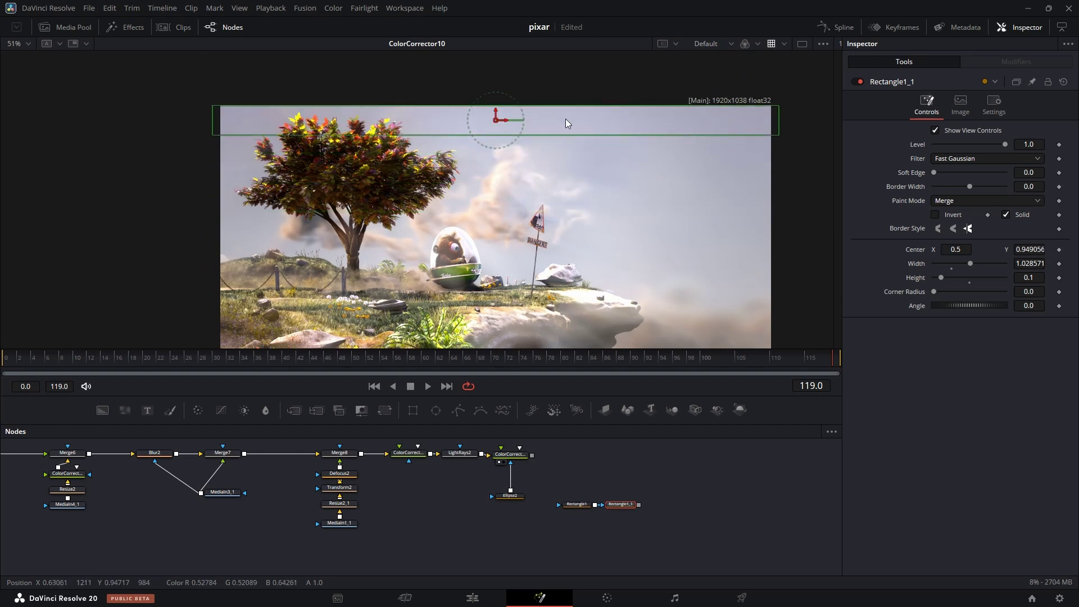
# Add a Color Corrector node after ColorCorrector10 and feed the chained rectangle masks into its effect mask input
pyautogui.hotkey('shift', 'space')
pyautogui.write('colo')
pyautogui.press('Return')
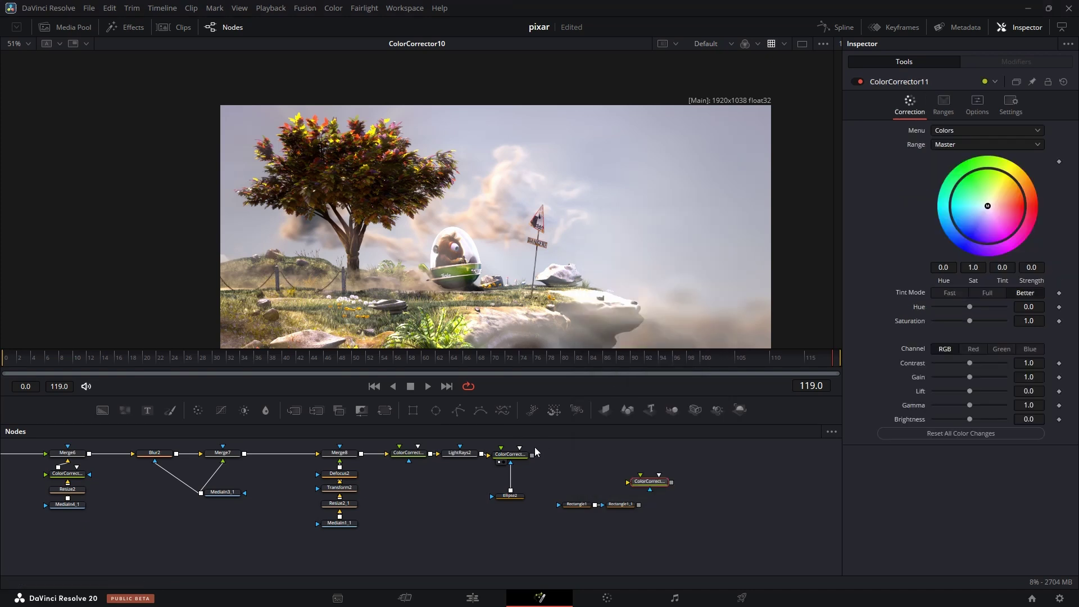
pyautogui.moveTo(532, 455); pyautogui.dragTo(627, 462)
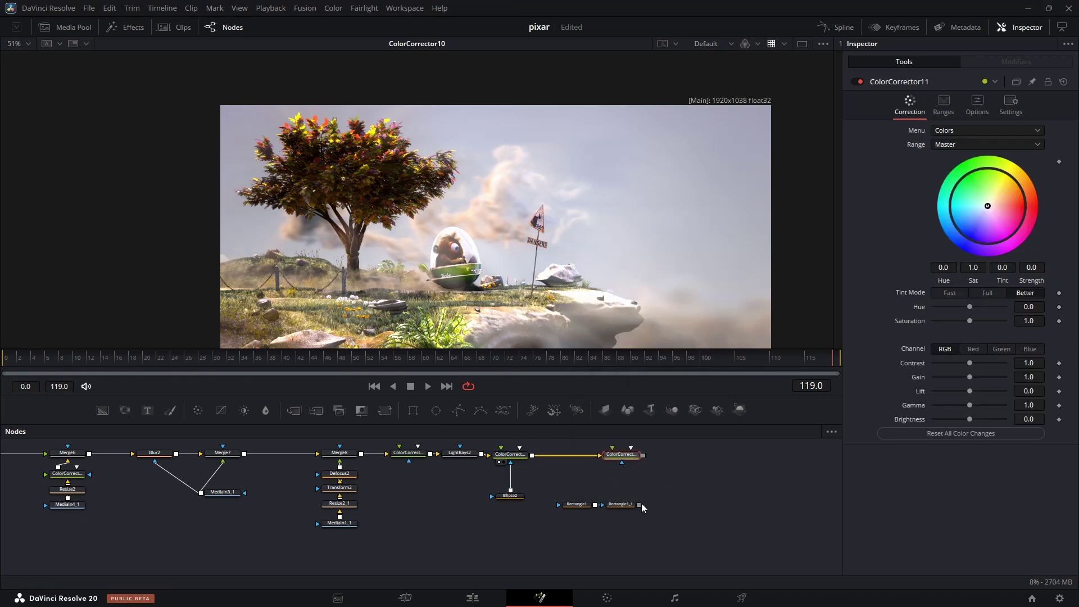
pyautogui.moveTo(639, 504); pyautogui.dragTo(623, 461)
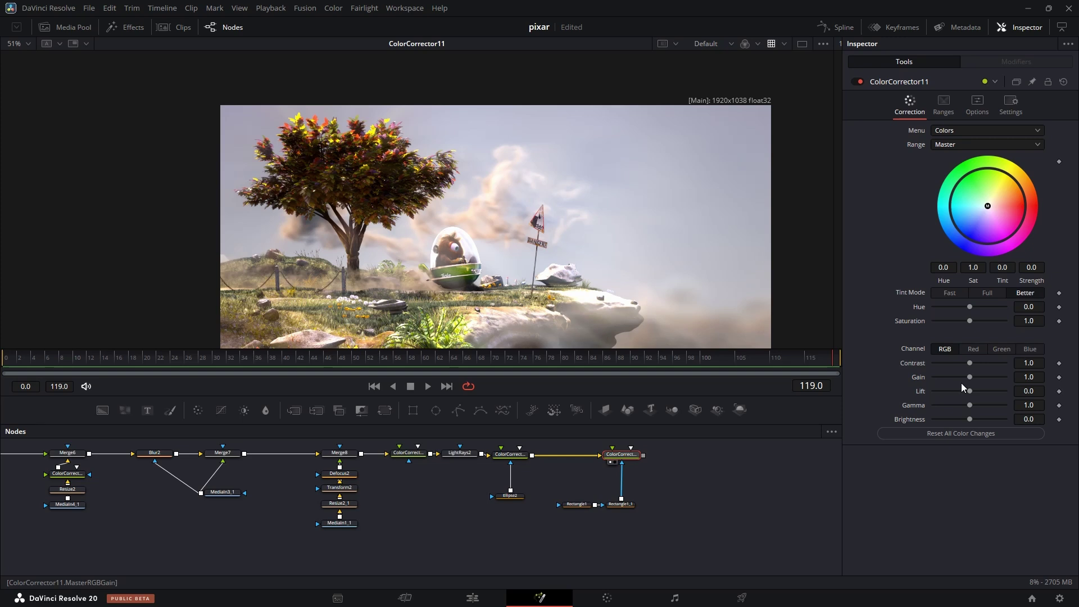
# Lower ColorCorrector11's Gain to its minimum to black out the letterbox bars, and display the result in the full-screen viewer
pyautogui.moveTo(969, 377); pyautogui.dragTo(933, 377)
pyautogui.press('1')
pyautogui.hotkey('ctrl', 'f')
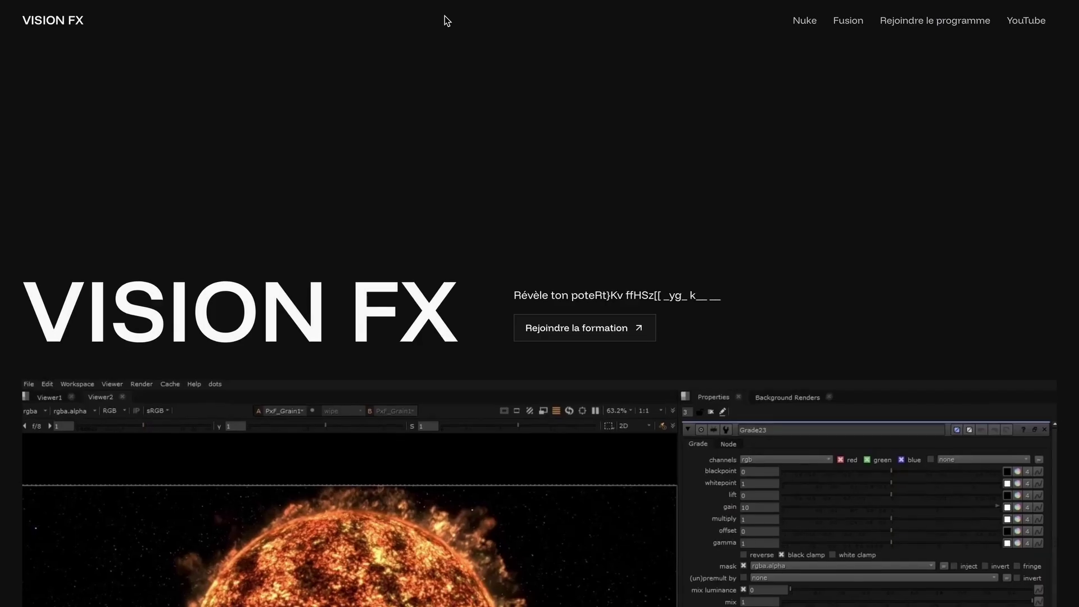
# Switch to the VISION FX website and fill in the e-mail field of the "Rejoins le programme" sign-up form
pyautogui.scroll(-5, 444, 16)
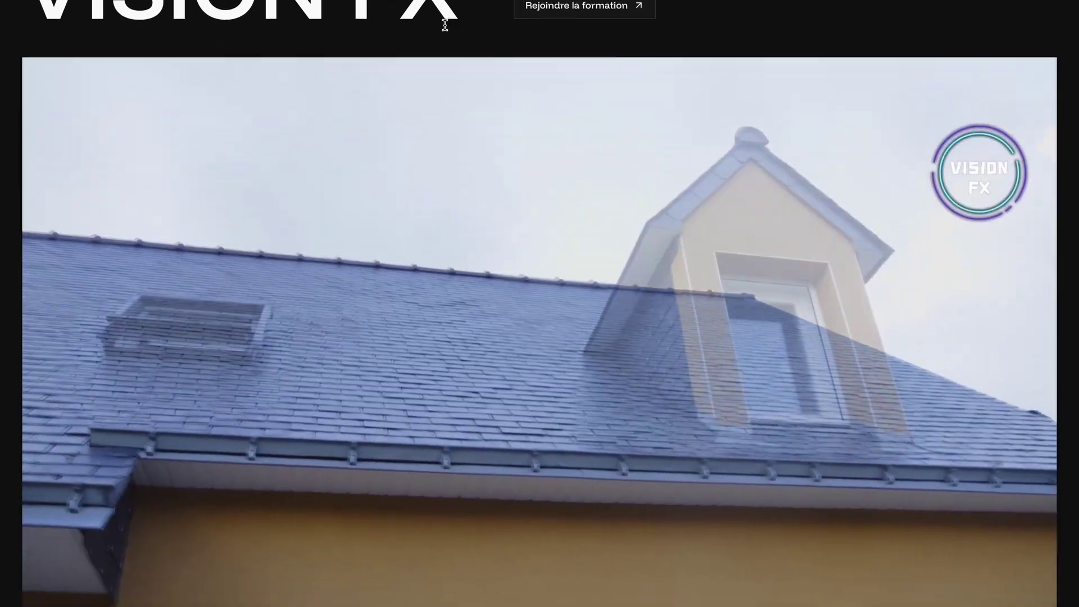
pyautogui.scroll(-3, 444, 25)
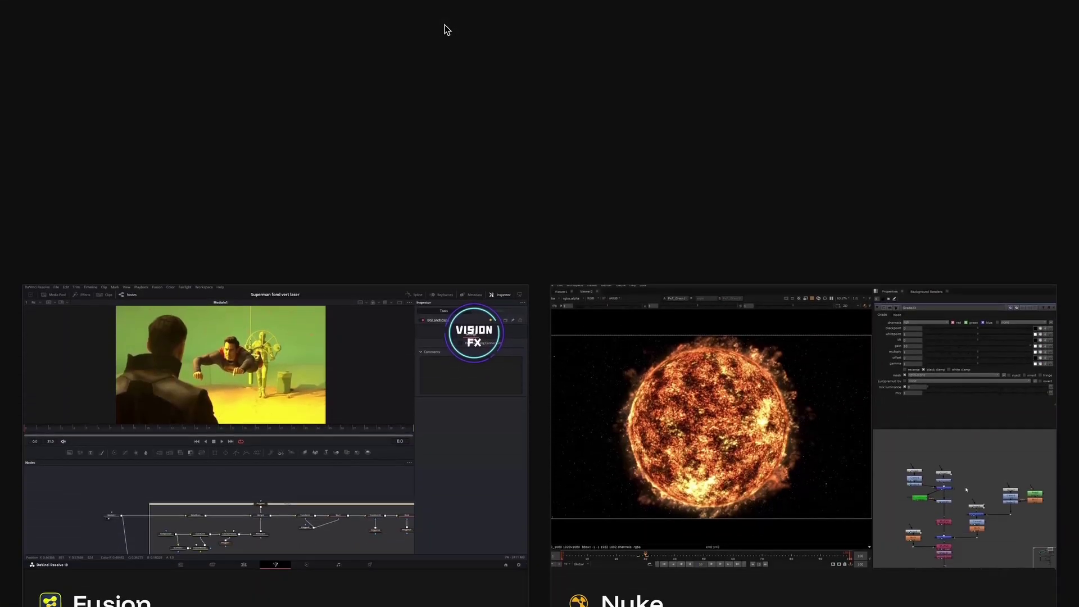
pyautogui.scroll(-2, 444, 30)
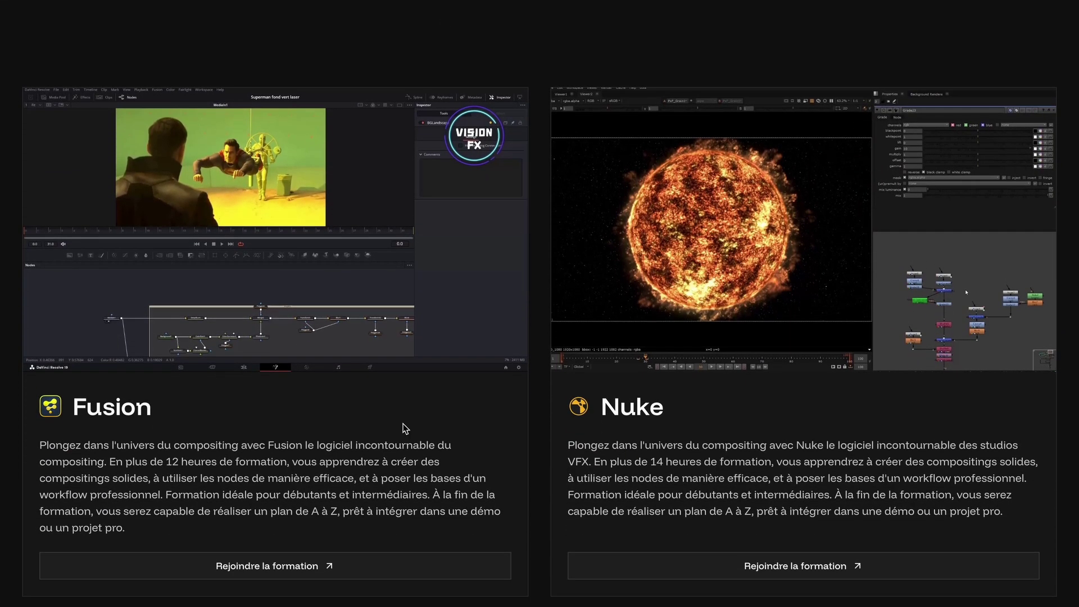
pyautogui.scroll(-10, 442, 571)
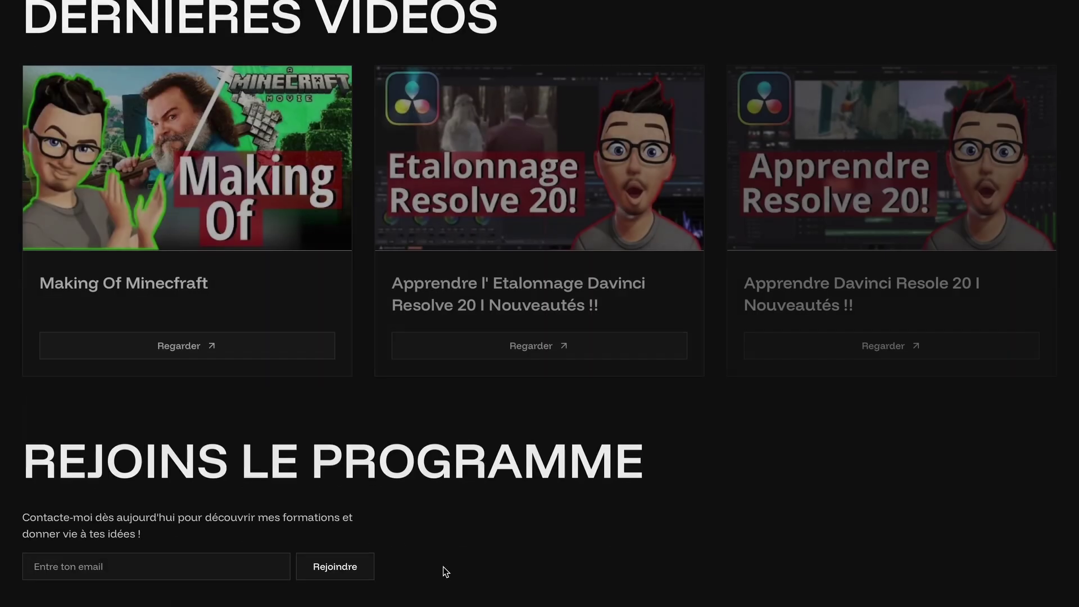
pyautogui.click(211, 573)
pyautogui.write('met')
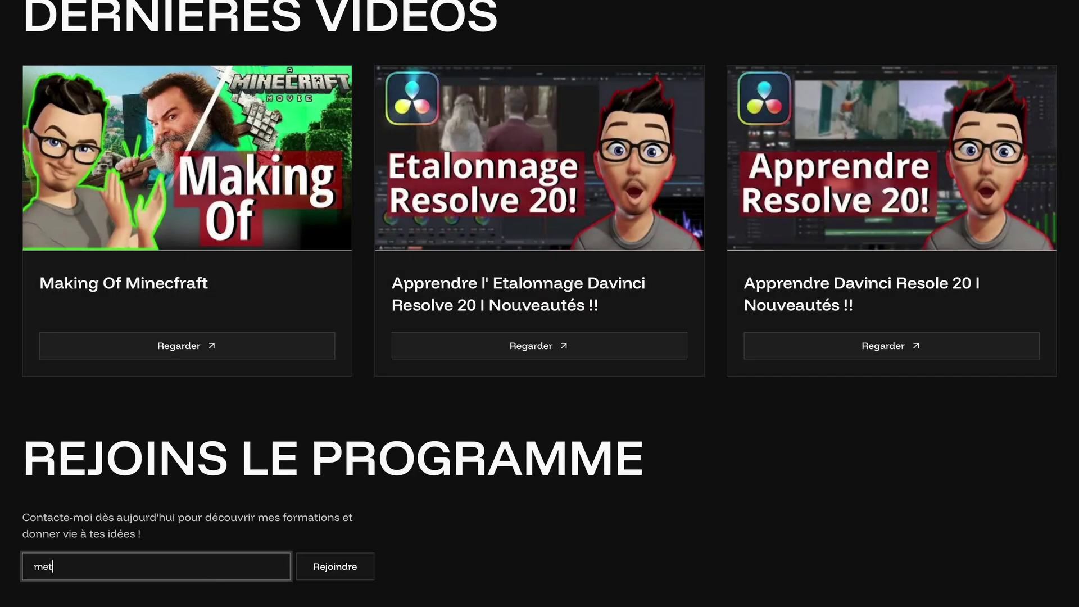
pyautogui.write('tonmail.fr')
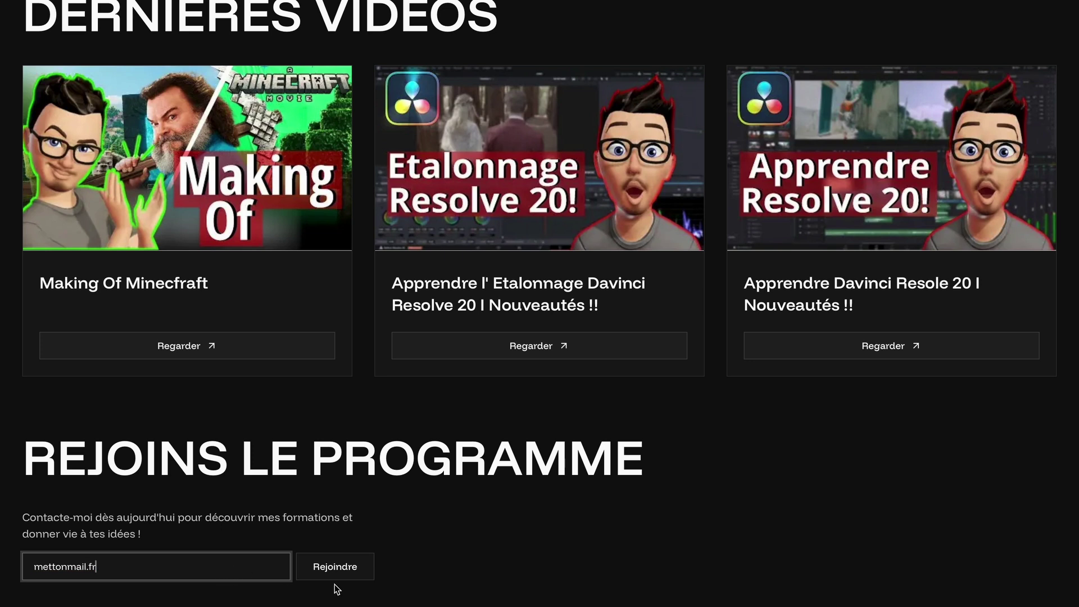